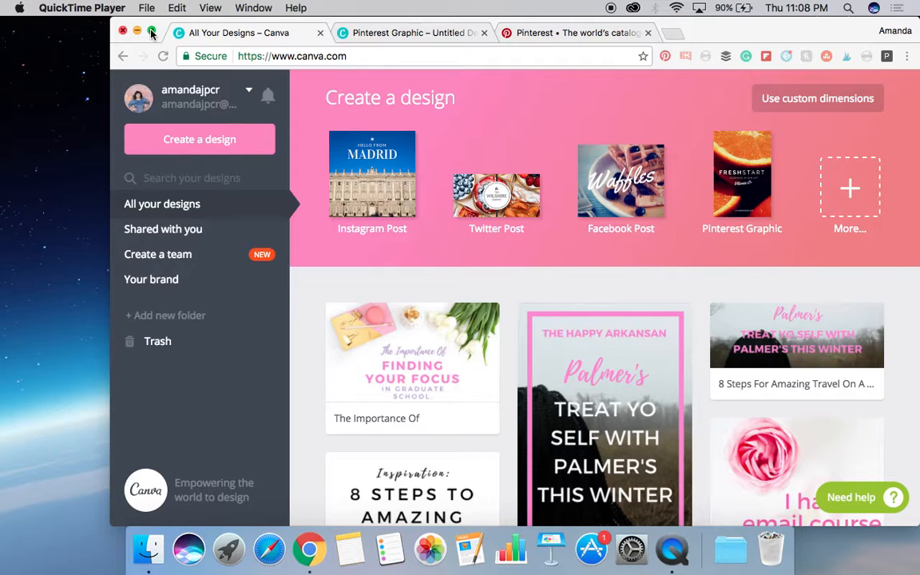
- Expand the browser window to full screen and switch to Pinterest to view the first pins in the home feed
{"action": "left_click", "coordinate": [150, 30]}
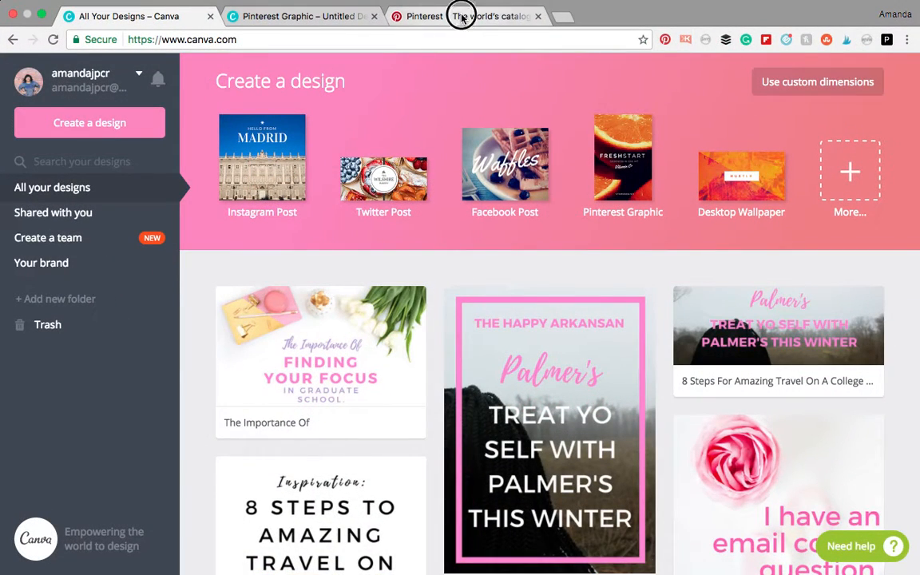
{"action": "left_click", "coordinate": [462, 17]}
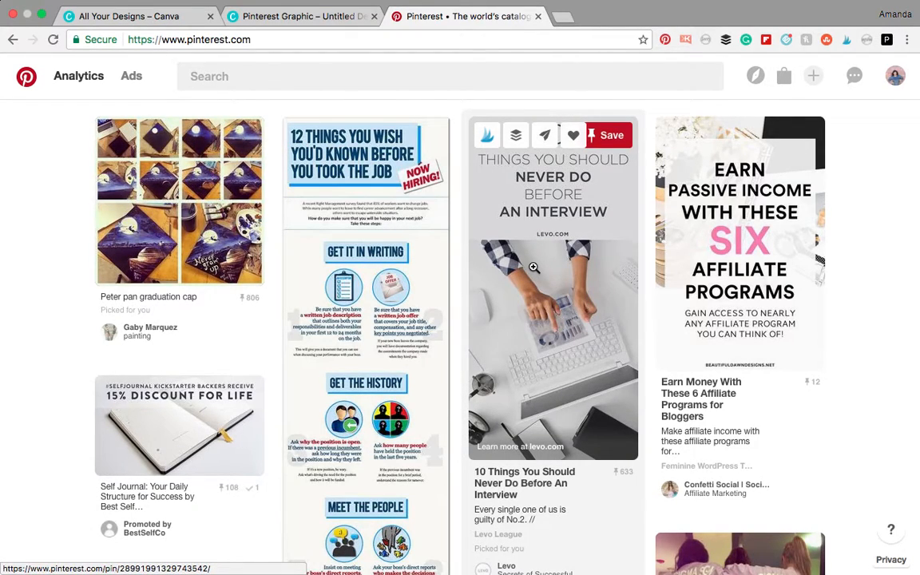
{"action": "scroll", "coordinate": [534, 267], "scroll_direction": "down", "scroll_amount": 5}
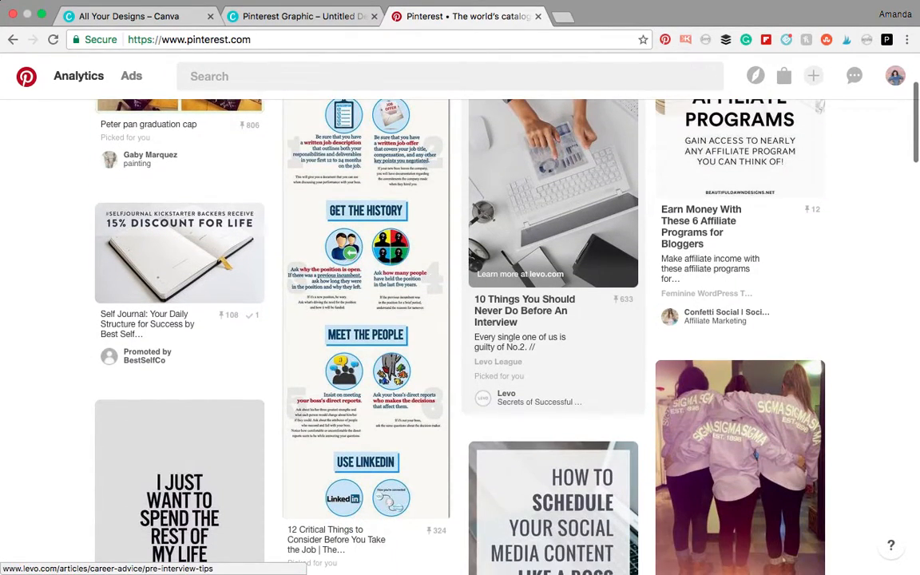
{"action": "scroll", "coordinate": [534, 267], "scroll_direction": "down", "scroll_amount": 3}
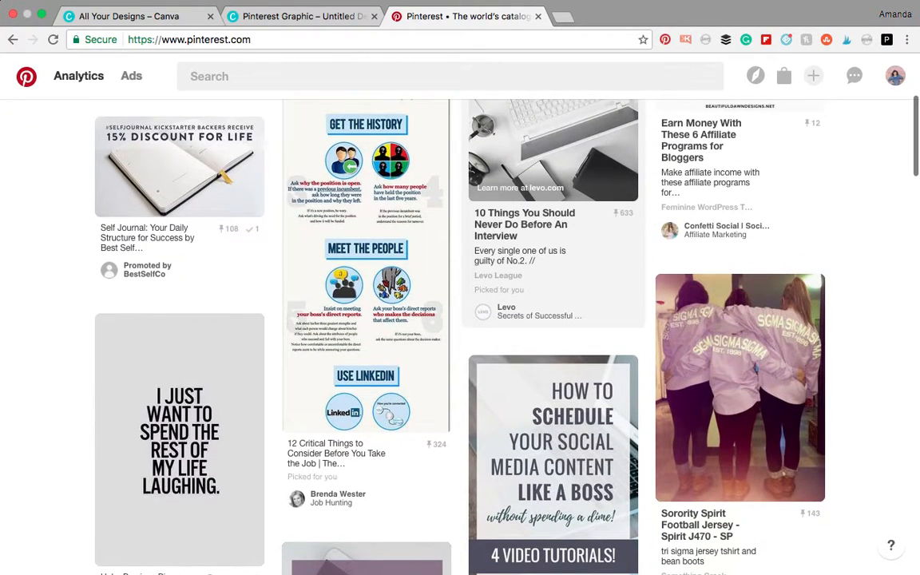
{"action": "scroll", "coordinate": [534, 267], "scroll_direction": "up", "scroll_amount": 6}
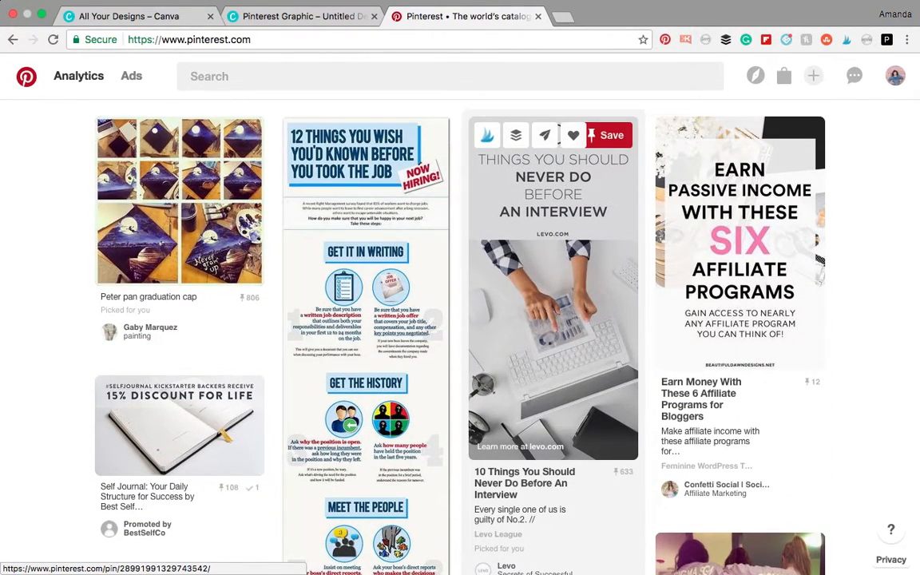
{"action": "scroll", "coordinate": [534, 267], "scroll_direction": "down", "scroll_amount": 3}
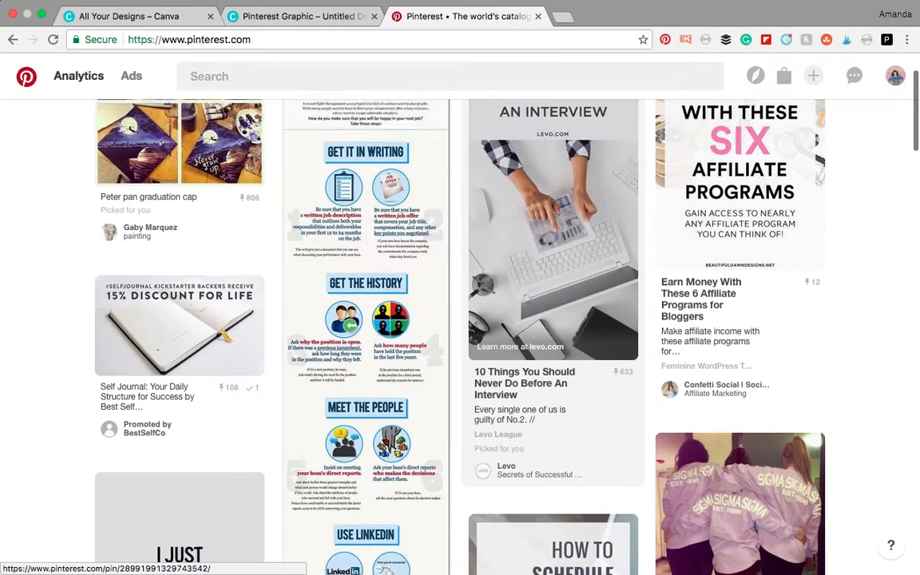
{"action": "scroll", "coordinate": [527, 162], "scroll_direction": "up", "scroll_amount": 3}
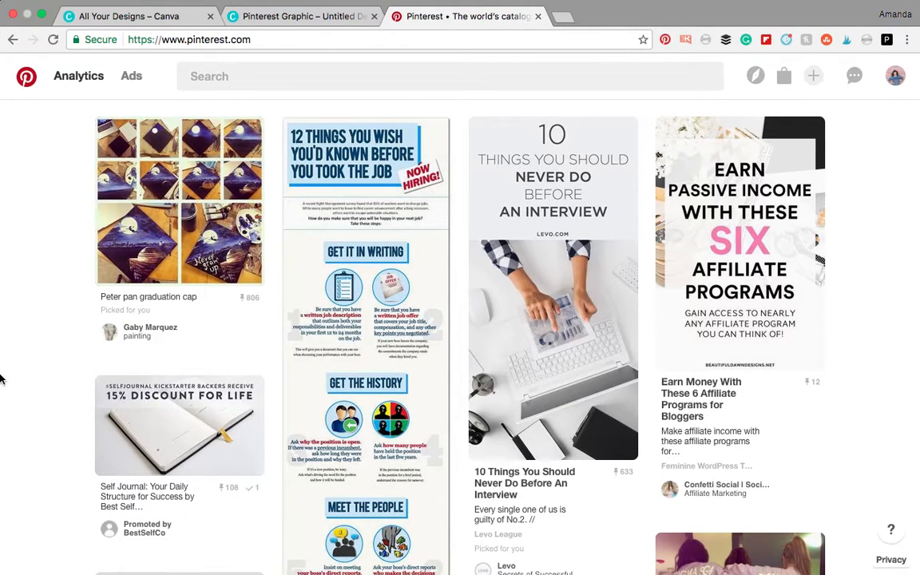
- Browse further down the Pinterest home feed and examine the layouts, fonts and images of the vertical pin graphics
{"action": "scroll", "coordinate": [2, 379], "scroll_direction": "down", "scroll_amount": 5}
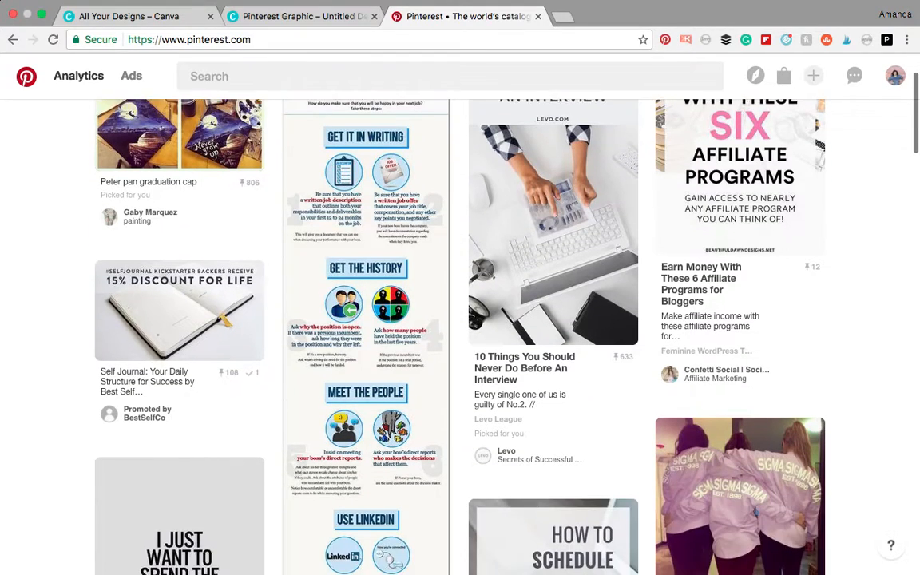
{"action": "scroll", "coordinate": [461, 336], "scroll_direction": "down", "scroll_amount": 8}
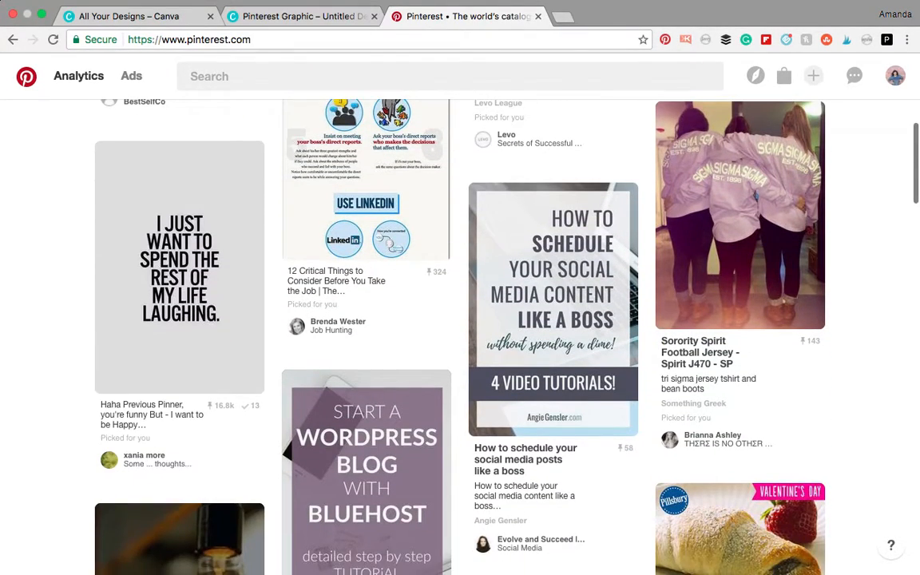
{"action": "scroll", "coordinate": [461, 336], "scroll_direction": "down", "scroll_amount": 8}
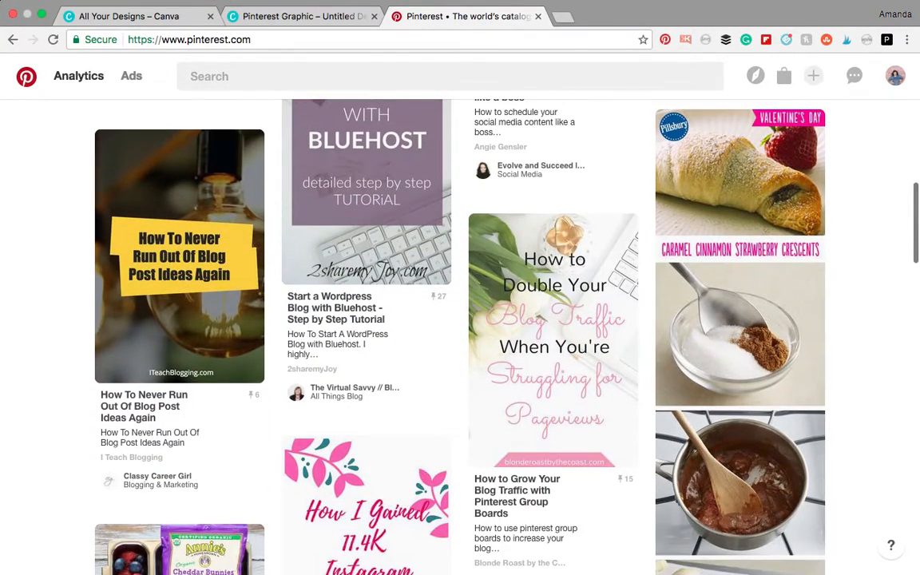
{"action": "scroll", "coordinate": [460, 336], "scroll_direction": "down", "scroll_amount": 1}
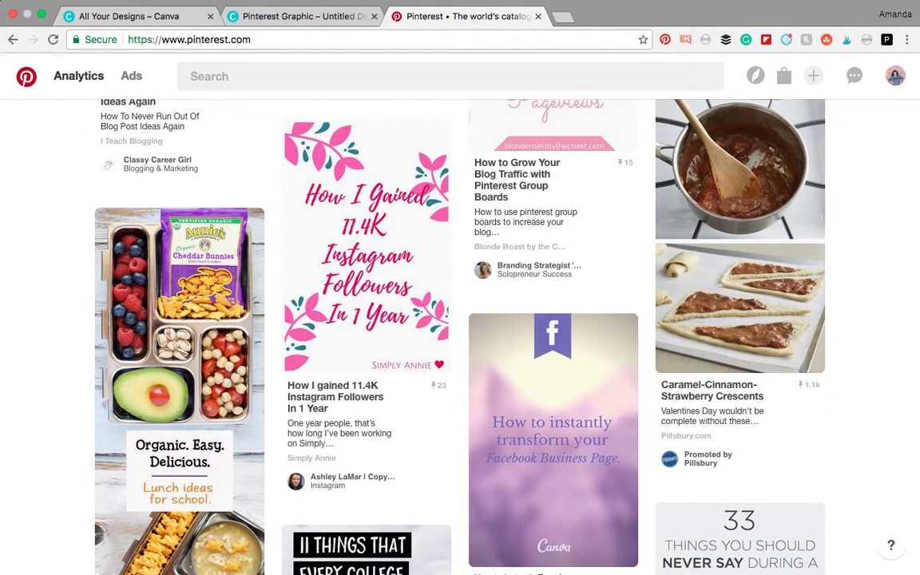
{"action": "scroll", "coordinate": [461, 335], "scroll_direction": "down", "scroll_amount": 7}
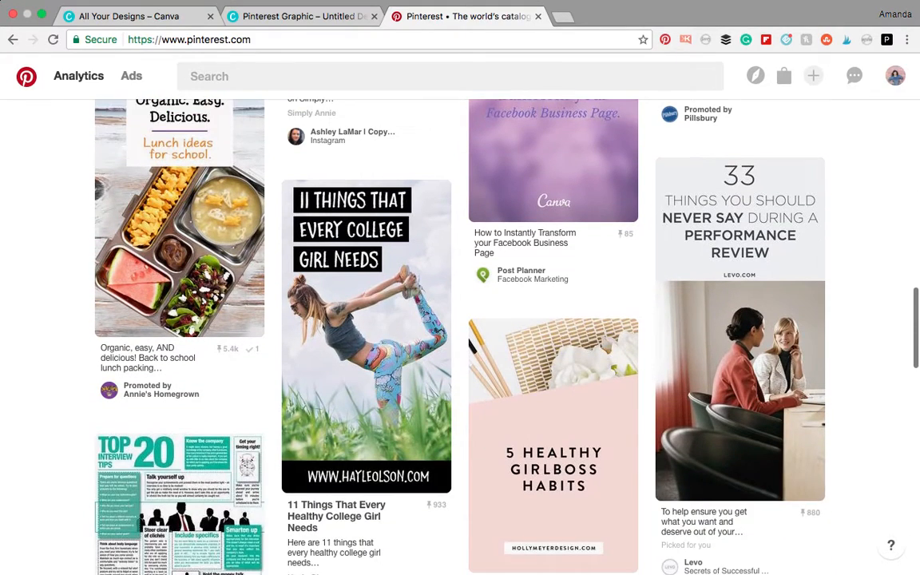
{"action": "scroll", "coordinate": [460, 335], "scroll_direction": "down", "scroll_amount": 3}
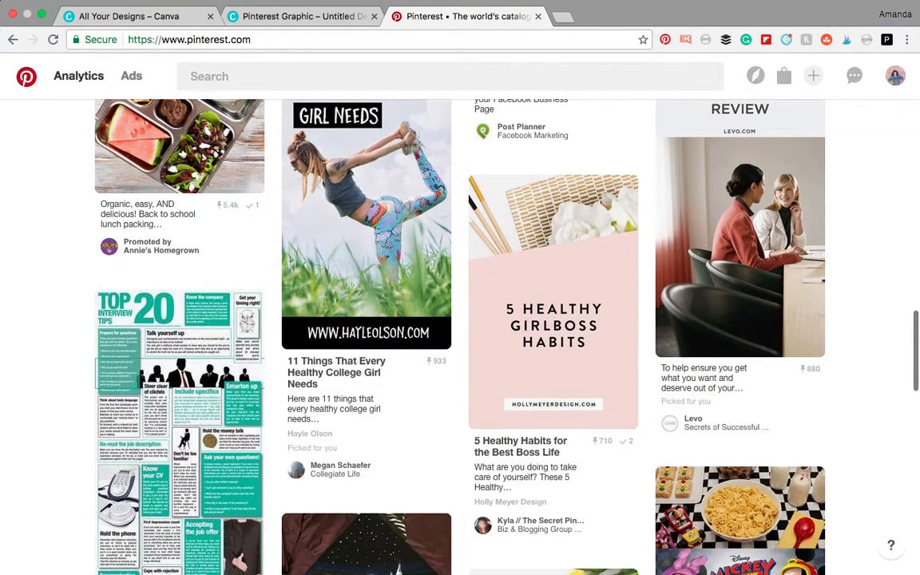
{"action": "scroll", "coordinate": [460, 335], "scroll_direction": "down", "scroll_amount": 4}
{"action": "scroll", "coordinate": [720, 358], "scroll_direction": "down", "scroll_amount": 3}
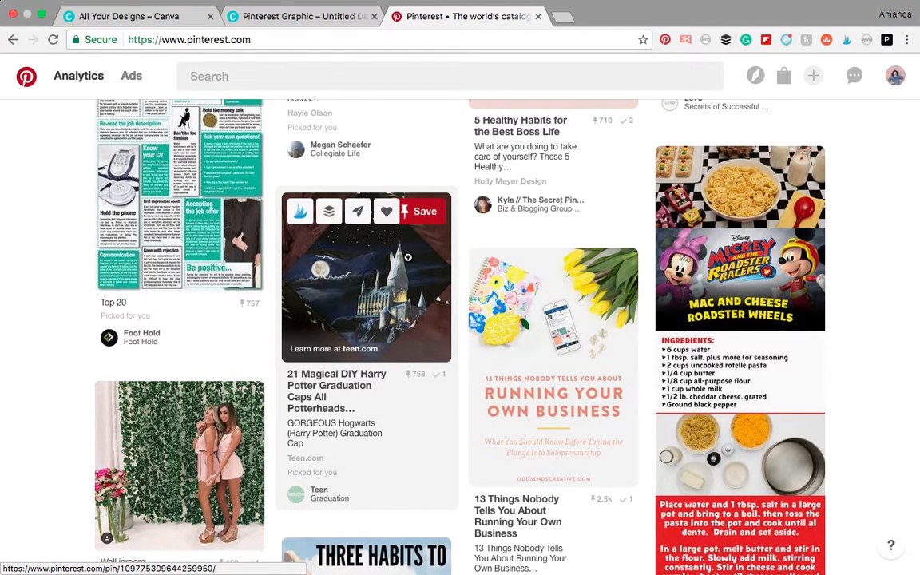
{"action": "scroll", "coordinate": [740, 320], "scroll_direction": "down", "scroll_amount": 2}
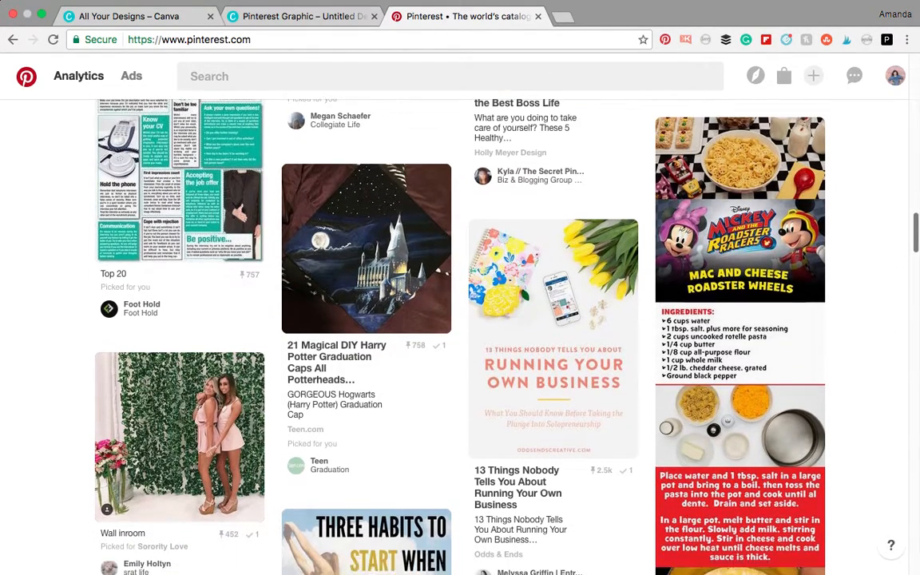
{"action": "scroll", "coordinate": [460, 320], "scroll_direction": "down", "scroll_amount": 7}
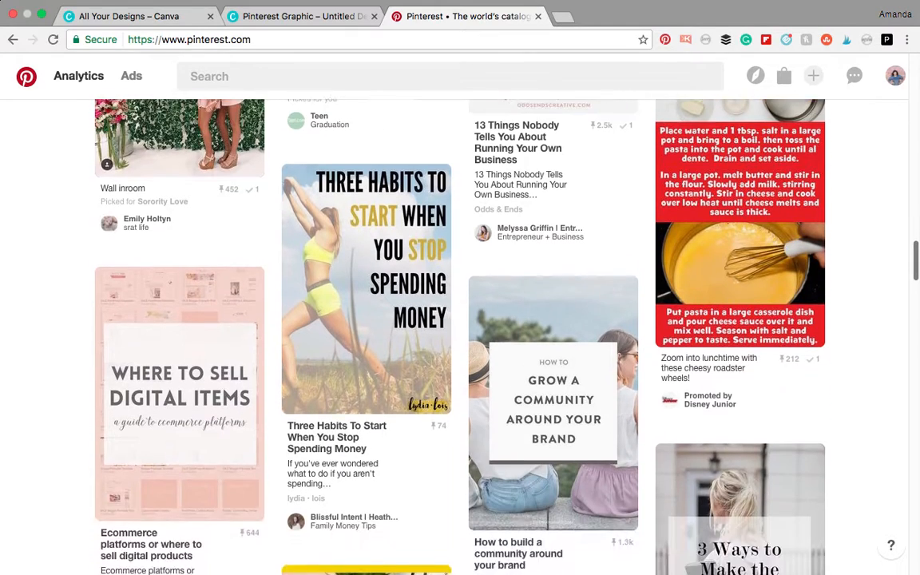
{"action": "scroll", "coordinate": [460, 320], "scroll_direction": "down", "scroll_amount": 8}
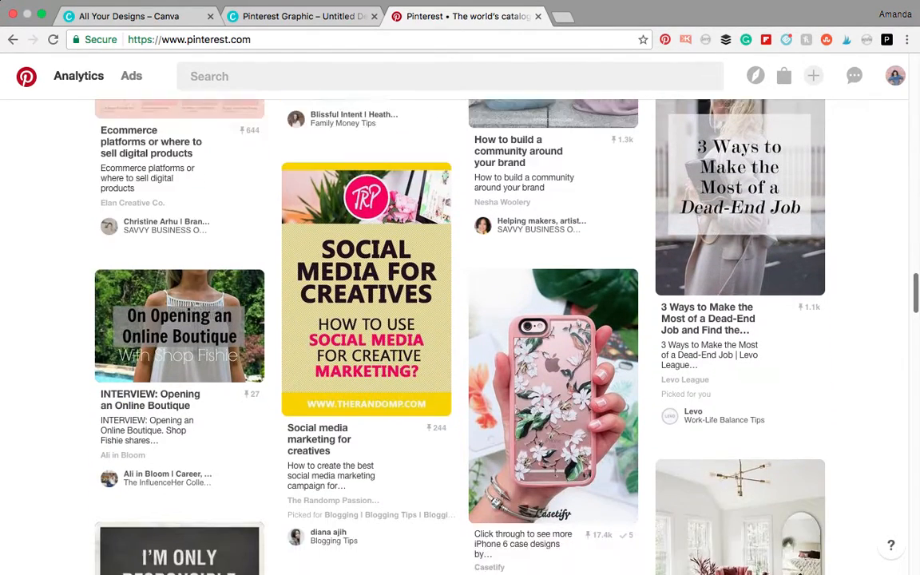
{"action": "scroll", "coordinate": [461, 319], "scroll_direction": "down", "scroll_amount": 4}
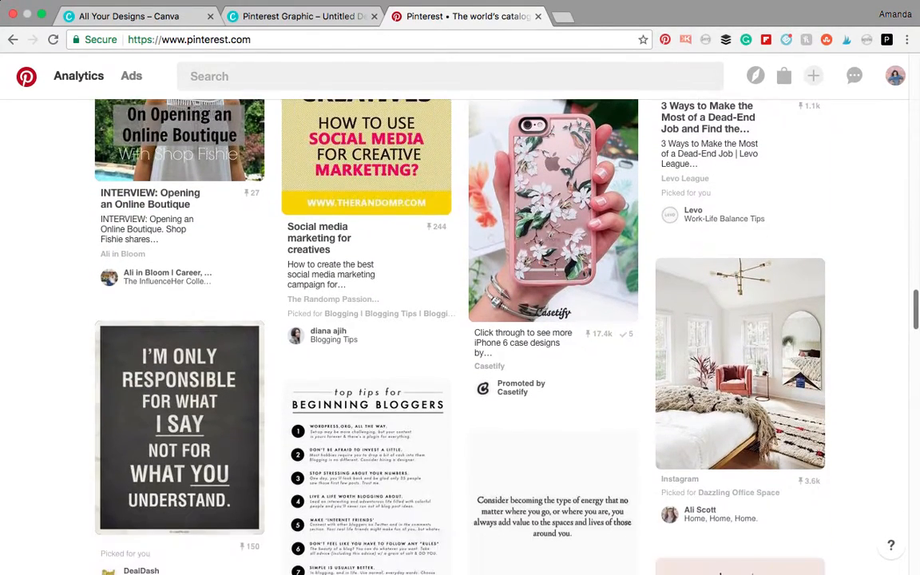
{"action": "scroll", "coordinate": [460, 319], "scroll_direction": "down", "scroll_amount": 6}
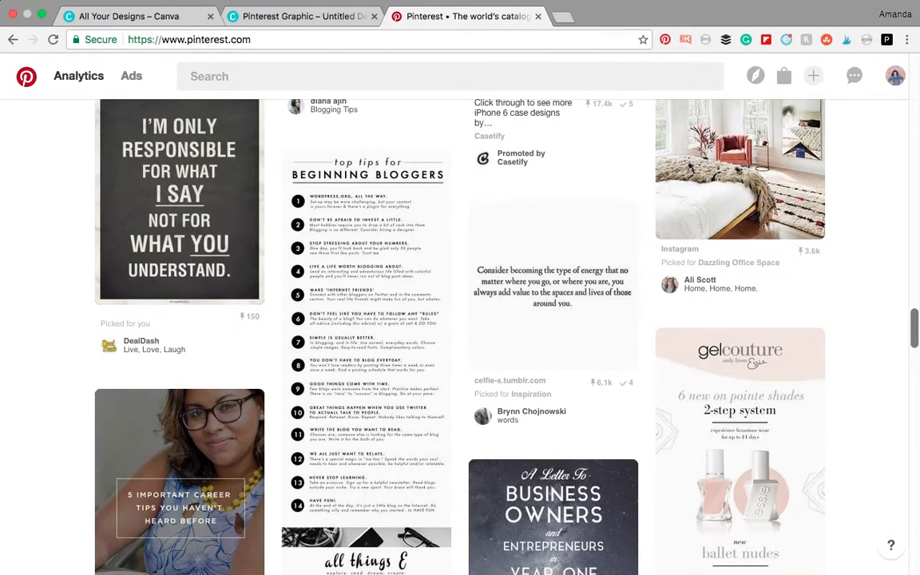
{"action": "scroll", "coordinate": [461, 320], "scroll_direction": "down", "scroll_amount": 9}
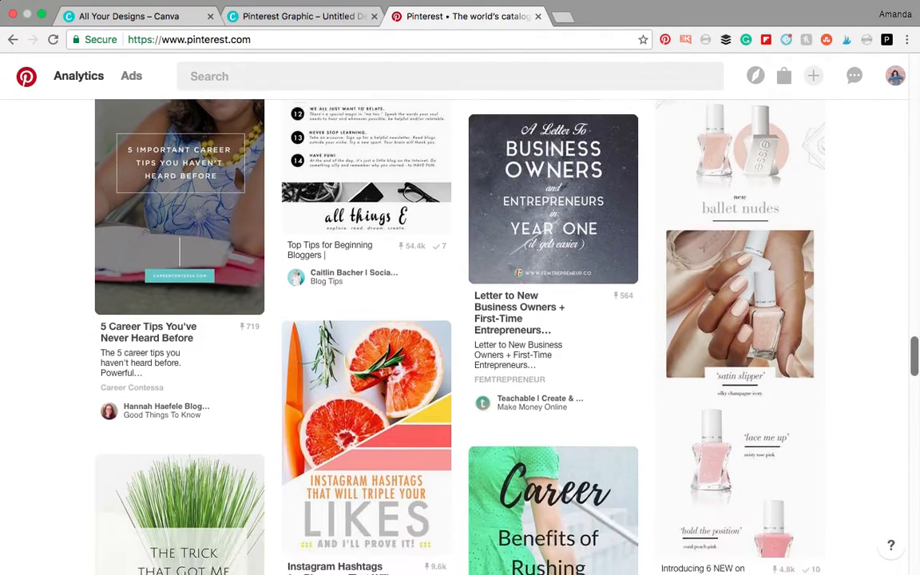
{"action": "scroll", "coordinate": [461, 319], "scroll_direction": "down", "scroll_amount": 3}
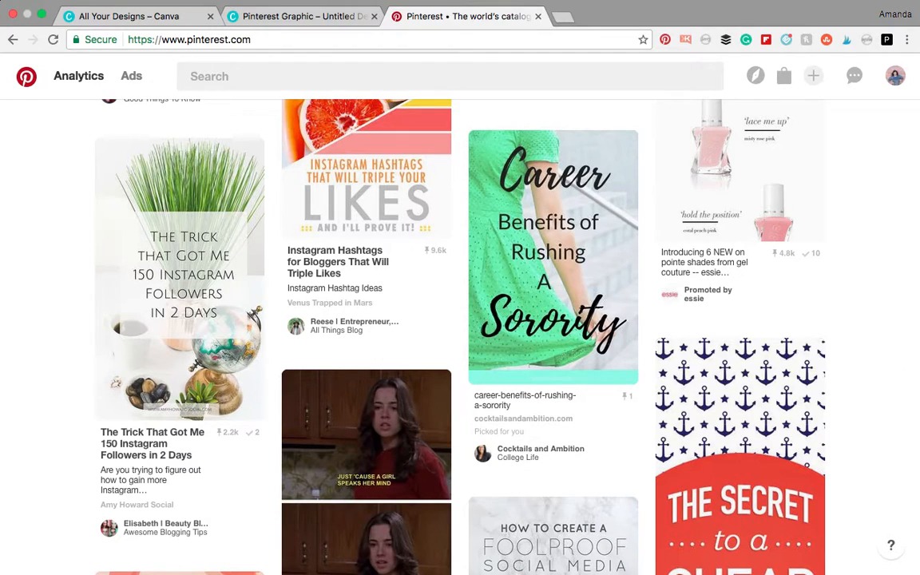
{"action": "scroll", "coordinate": [461, 319], "scroll_direction": "down", "scroll_amount": 4}
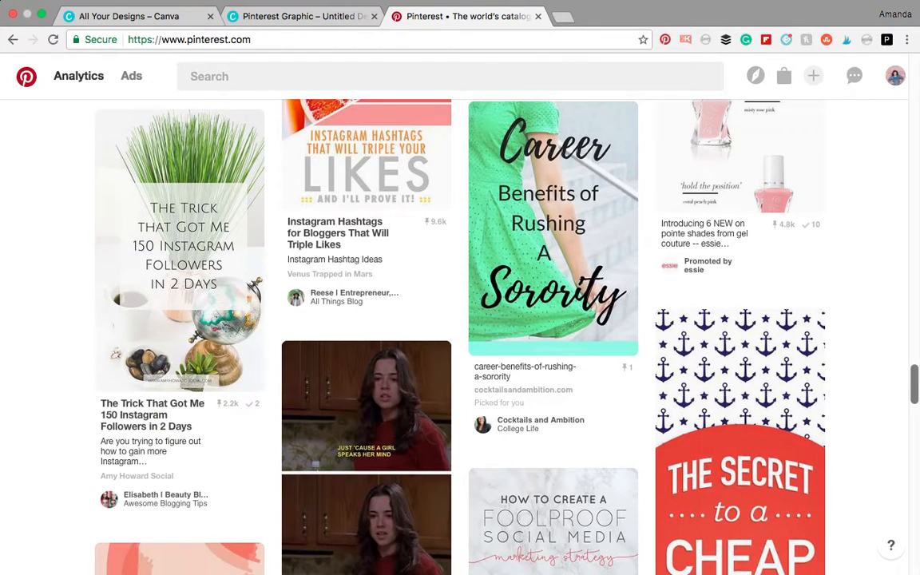
{"action": "scroll", "coordinate": [339, 289], "scroll_direction": "down", "scroll_amount": 5}
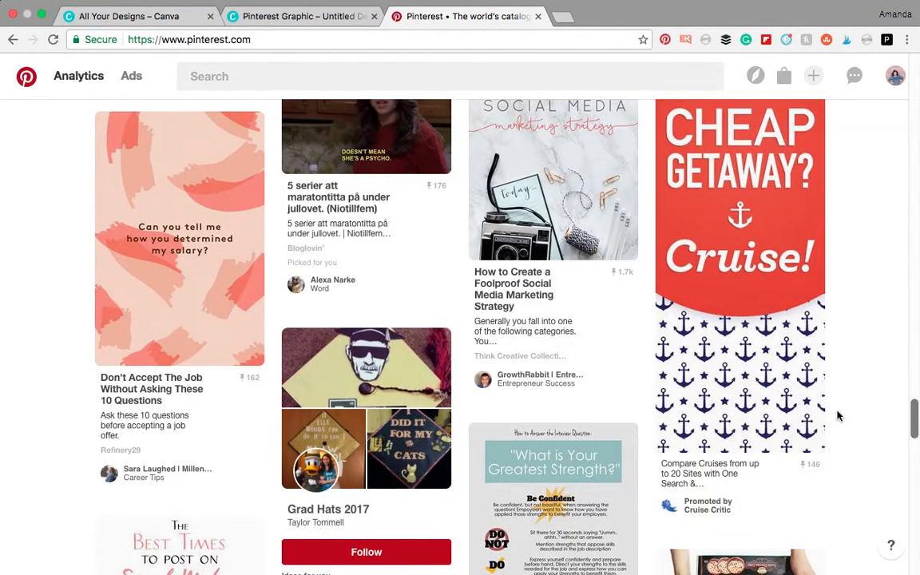
{"action": "scroll", "coordinate": [838, 415], "scroll_direction": "down", "scroll_amount": 1}
{"action": "scroll", "coordinate": [460, 335], "scroll_direction": "down", "scroll_amount": 6}
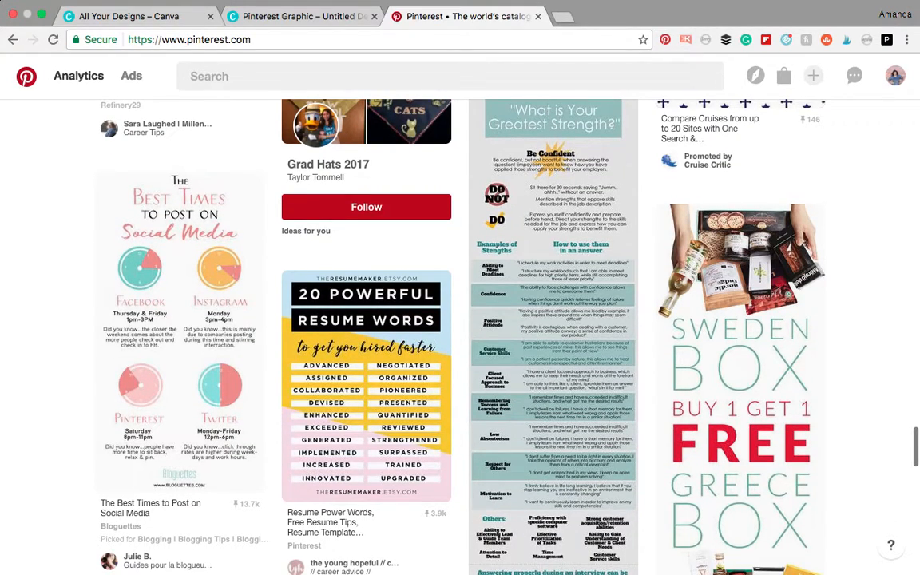
{"action": "scroll", "coordinate": [461, 336], "scroll_direction": "down", "scroll_amount": 8}
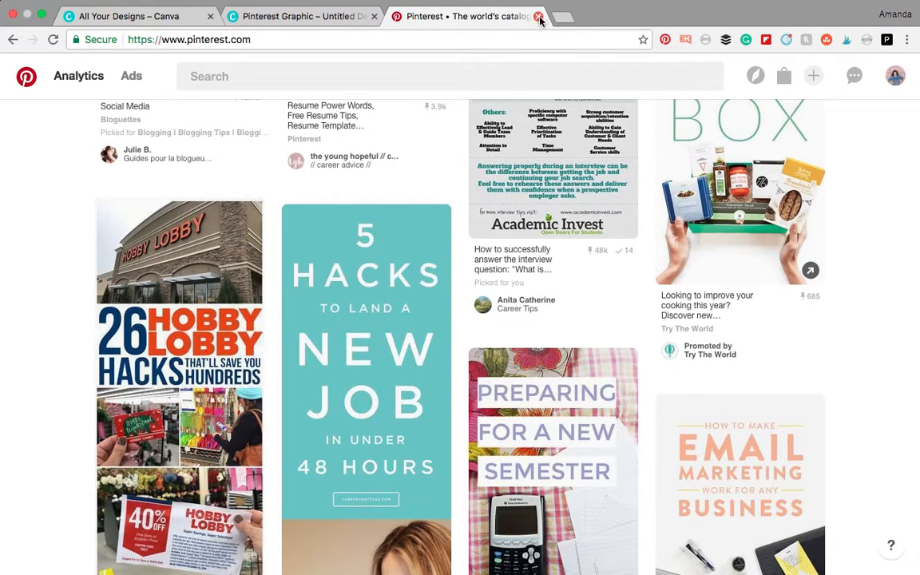
{"action": "scroll", "coordinate": [552, 240], "scroll_direction": "down", "scroll_amount": 5}
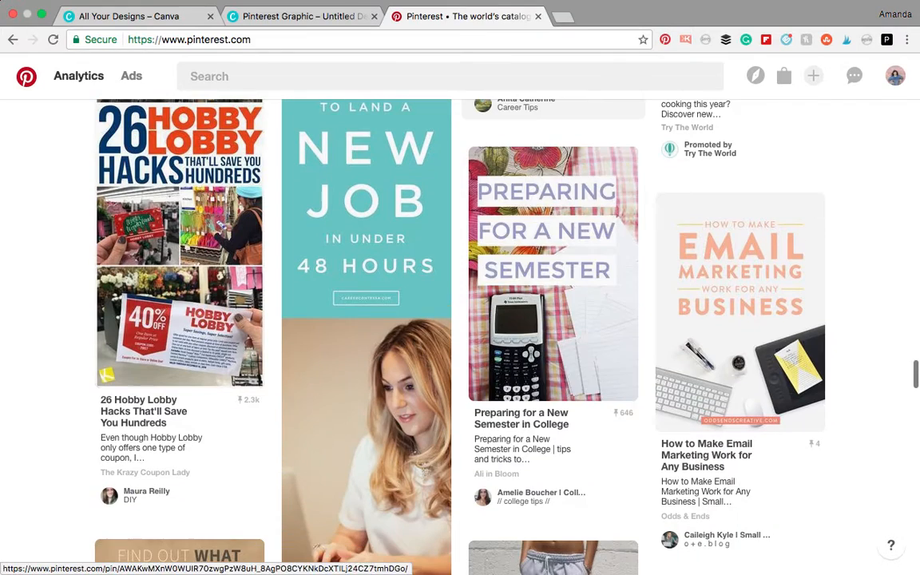
{"action": "scroll", "coordinate": [479, 160], "scroll_direction": "down", "scroll_amount": 1}
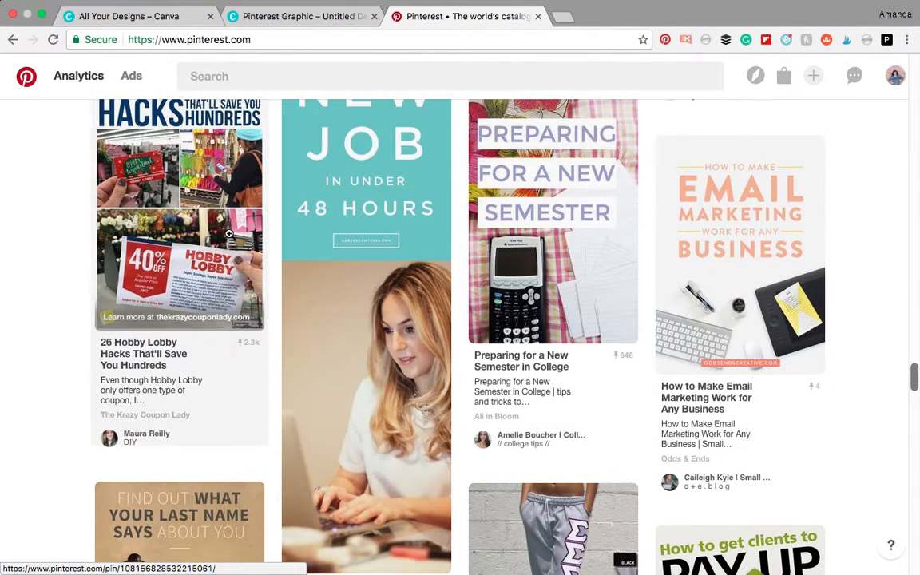
{"action": "scroll", "coordinate": [180, 240], "scroll_direction": "down", "scroll_amount": 1}
{"action": "scroll", "coordinate": [180, 264], "scroll_direction": "down", "scroll_amount": 6}
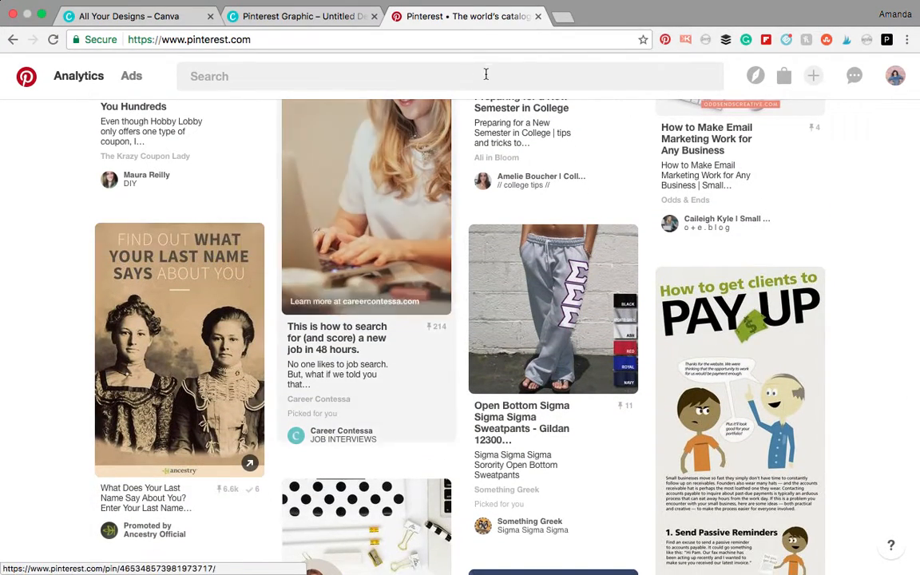
- Close Pinterest, return to the Canva designs overview and open the full list of design types
{"action": "left_click", "coordinate": [539, 17]}
{"action": "left_click", "coordinate": [152, 17]}
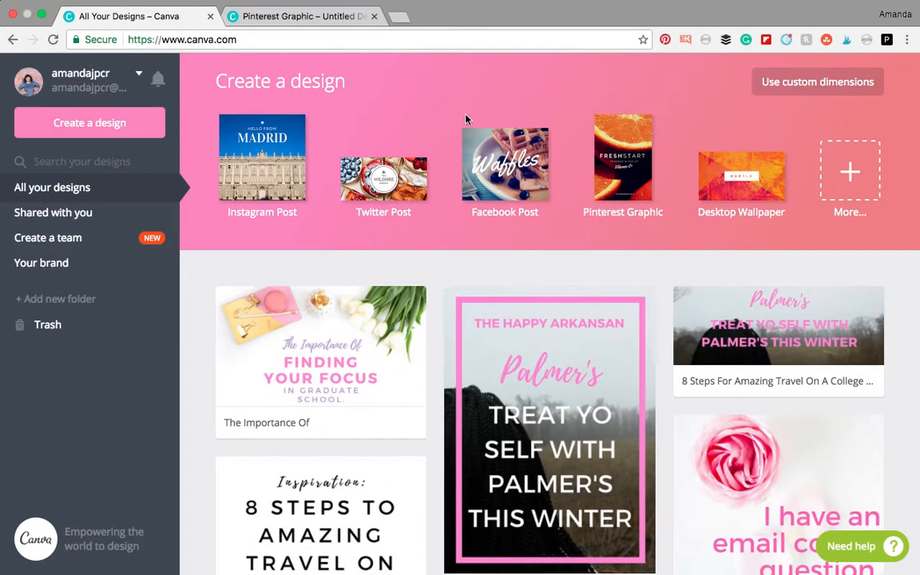
{"action": "left_click", "coordinate": [850, 171]}
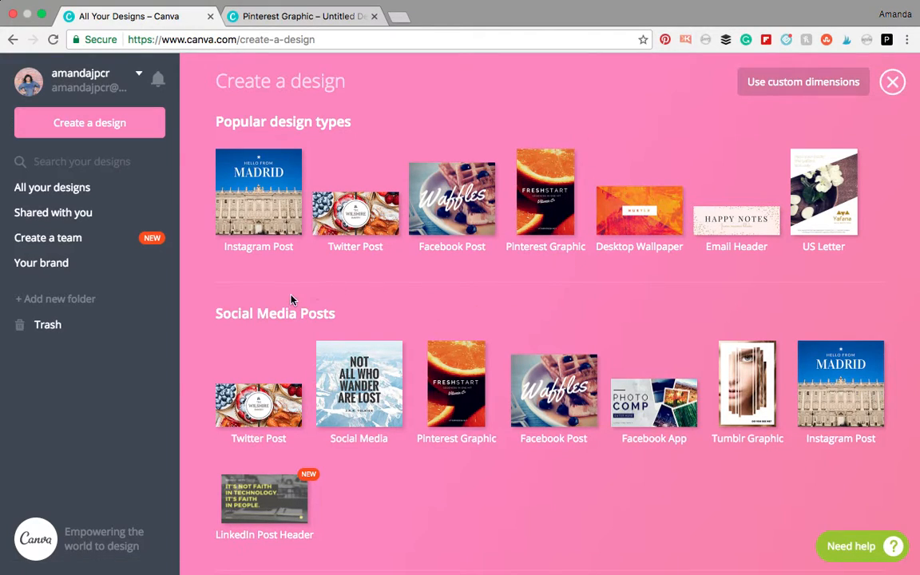
- Examine the available design types, from social media posts and documents through blogging, marketing, headers and events to ads
{"action": "scroll", "coordinate": [319, 383], "scroll_direction": "down", "scroll_amount": 2}
{"action": "scroll", "coordinate": [360, 359], "scroll_direction": "down", "scroll_amount": 10}
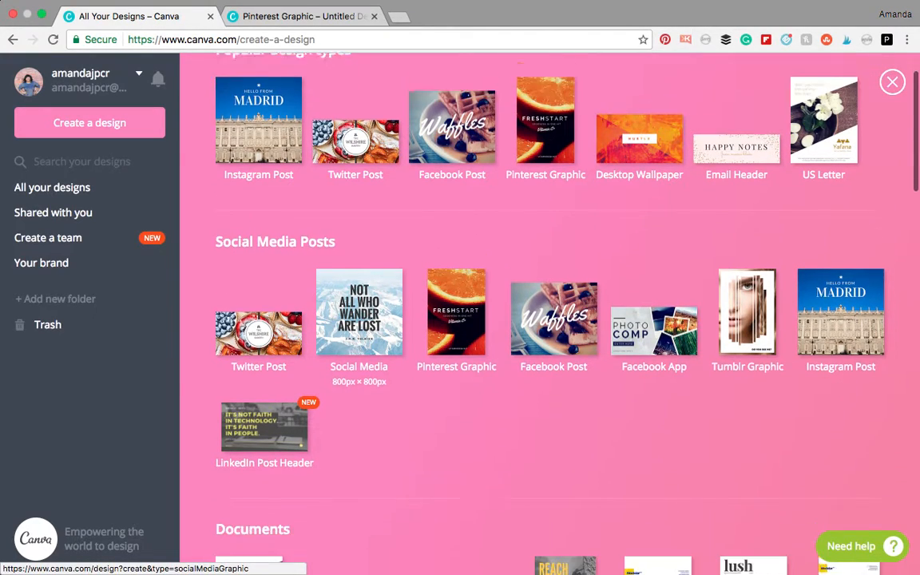
{"action": "scroll", "coordinate": [512, 320], "scroll_direction": "down", "scroll_amount": 10}
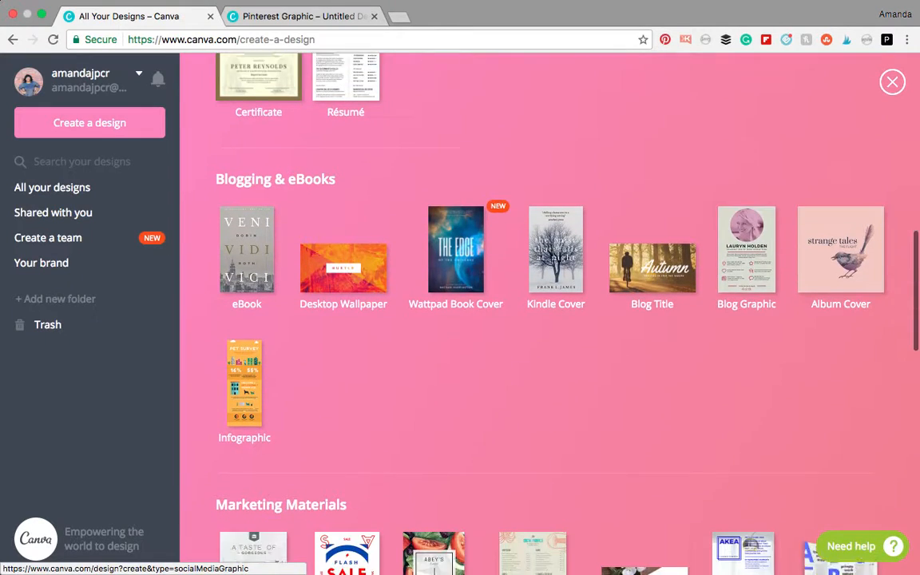
{"action": "scroll", "coordinate": [511, 319], "scroll_direction": "down", "scroll_amount": 7}
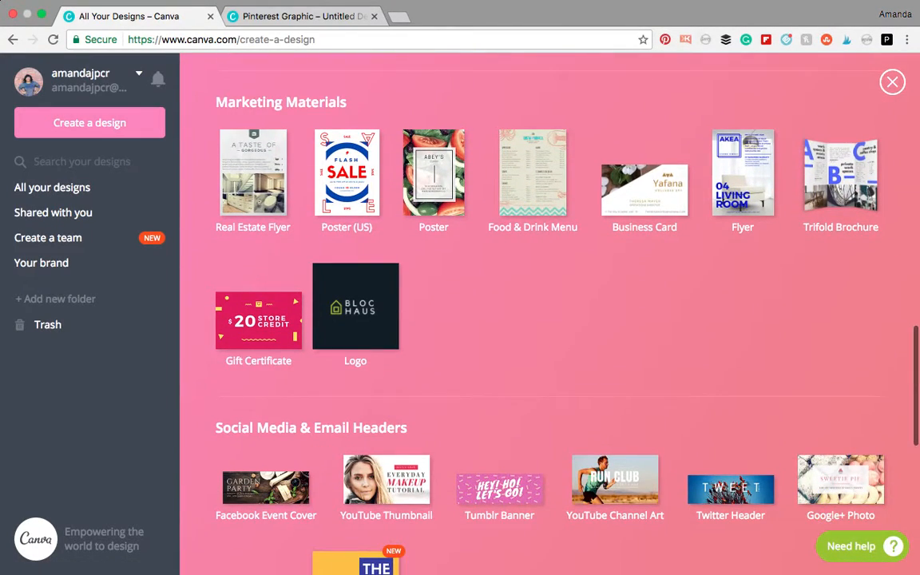
{"action": "scroll", "coordinate": [362, 448], "scroll_direction": "down", "scroll_amount": 2}
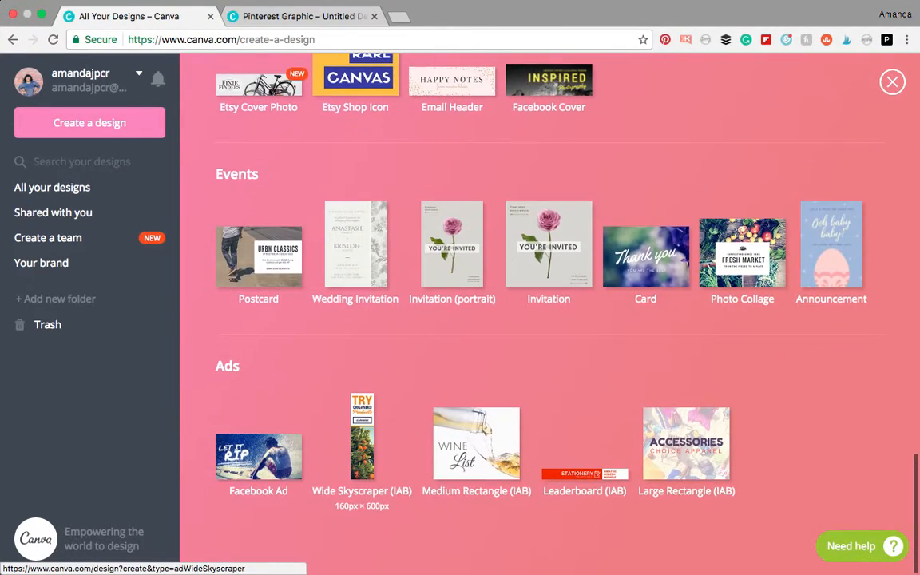
{"action": "scroll", "coordinate": [362, 447], "scroll_direction": "up", "scroll_amount": 10}
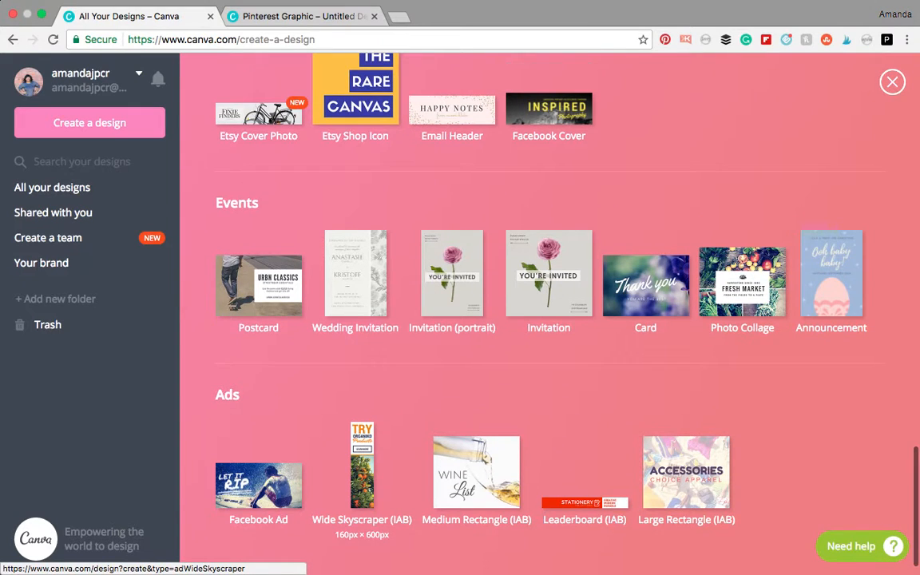
- Find Pinterest Graphic among the popular design types and switch to the blank Pinterest Graphic design that is already open
{"action": "scroll", "coordinate": [362, 447], "scroll_direction": "up", "scroll_amount": 10}
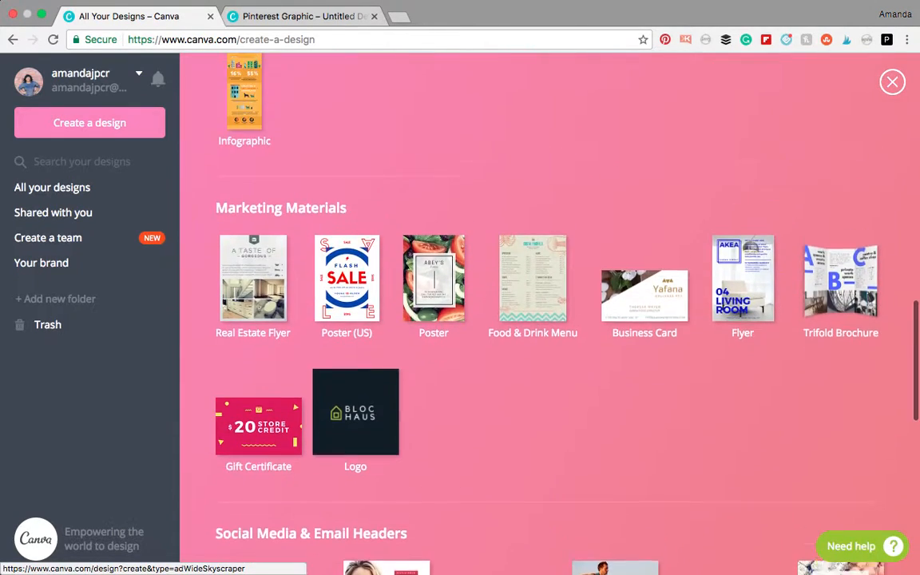
{"action": "scroll", "coordinate": [362, 447], "scroll_direction": "up", "scroll_amount": 8}
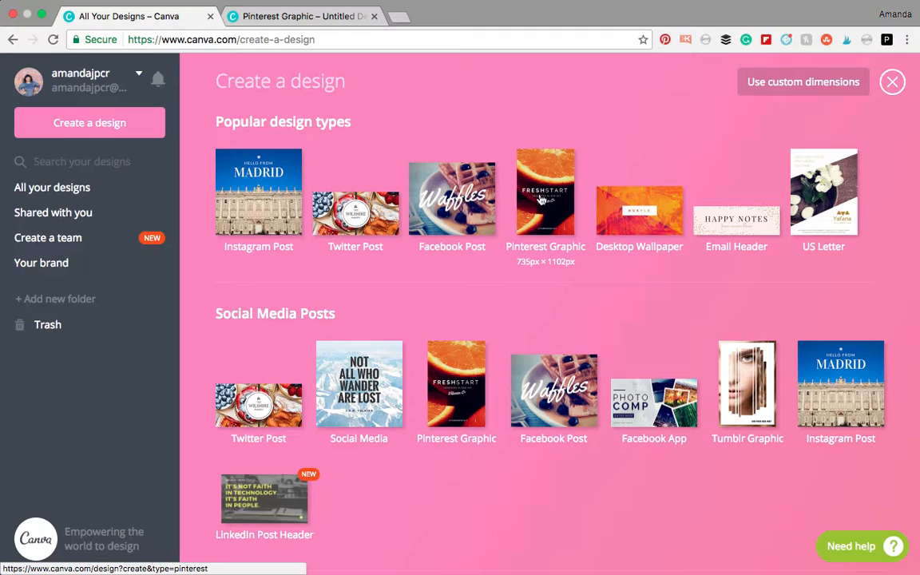
{"action": "left_click", "coordinate": [311, 19]}
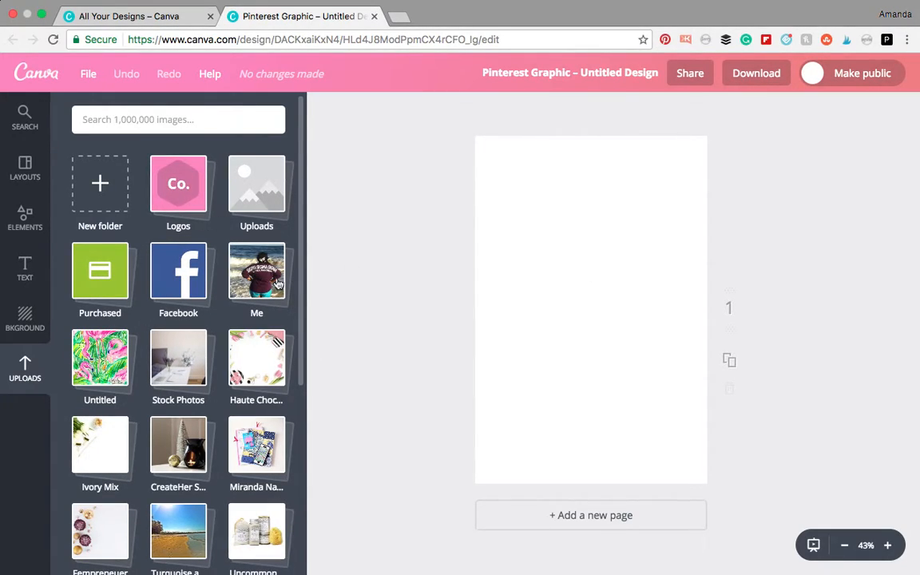
- Open the Ivory Mix folder in the uploads and browse to the portrait photo of a spiral notebook on white fabric
{"action": "left_click_drag", "start_coordinate": [303, 277], "coordinate": [287, 438]}
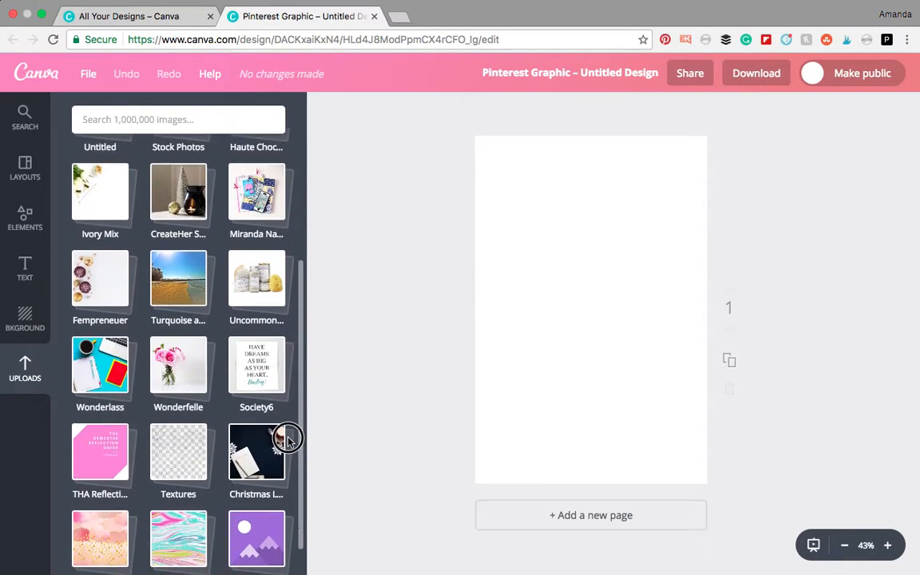
{"action": "left_click", "coordinate": [78, 210]}
{"action": "left_click", "coordinate": [104, 200]}
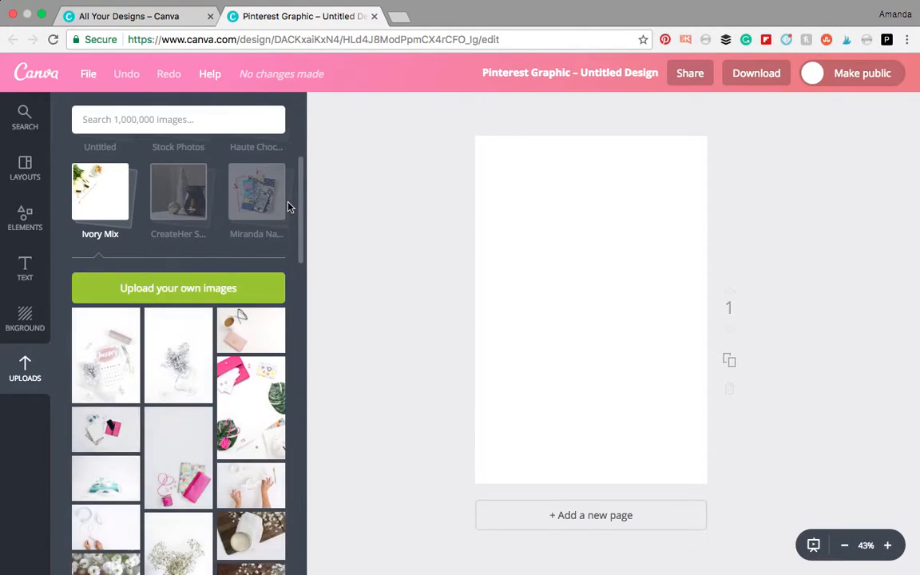
{"action": "left_click_drag", "start_coordinate": [299, 206], "coordinate": [321, 359]}
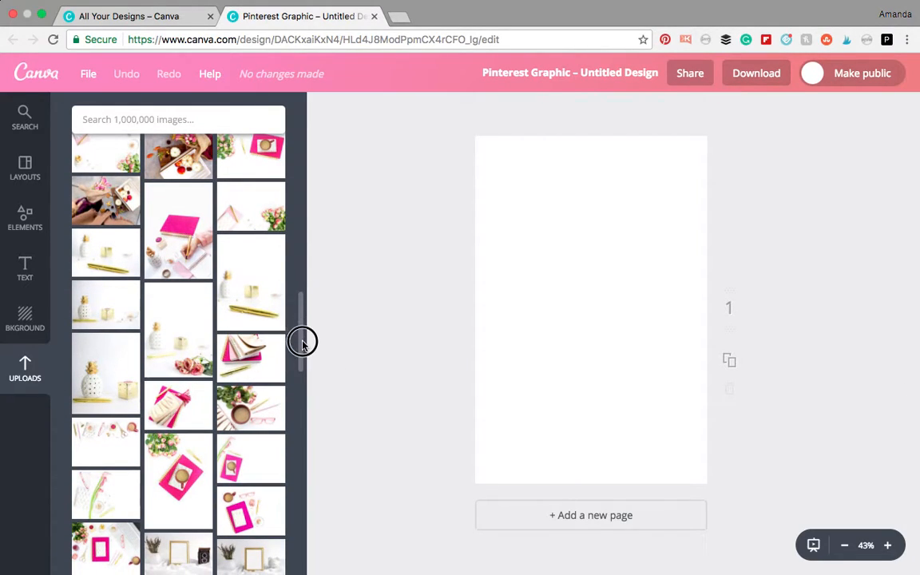
{"action": "left_click_drag", "start_coordinate": [302, 338], "coordinate": [306, 429]}
{"action": "scroll", "coordinate": [304, 389], "scroll_direction": "down", "scroll_amount": 2}
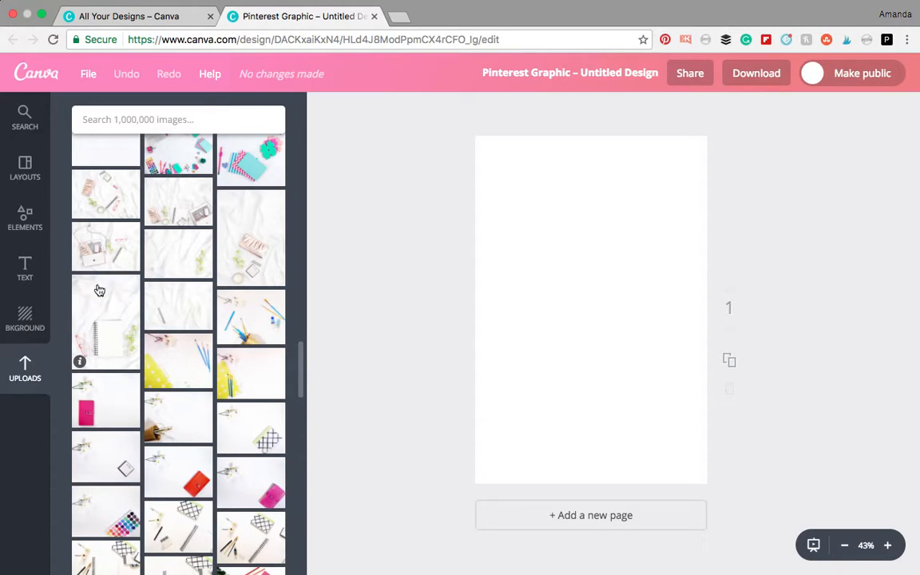
- Place the notebook photo on the page, enlarge it to about 808 × 1130 and centre it to cover the whole page
{"action": "left_click_drag", "start_coordinate": [90, 308], "coordinate": [470, 493]}
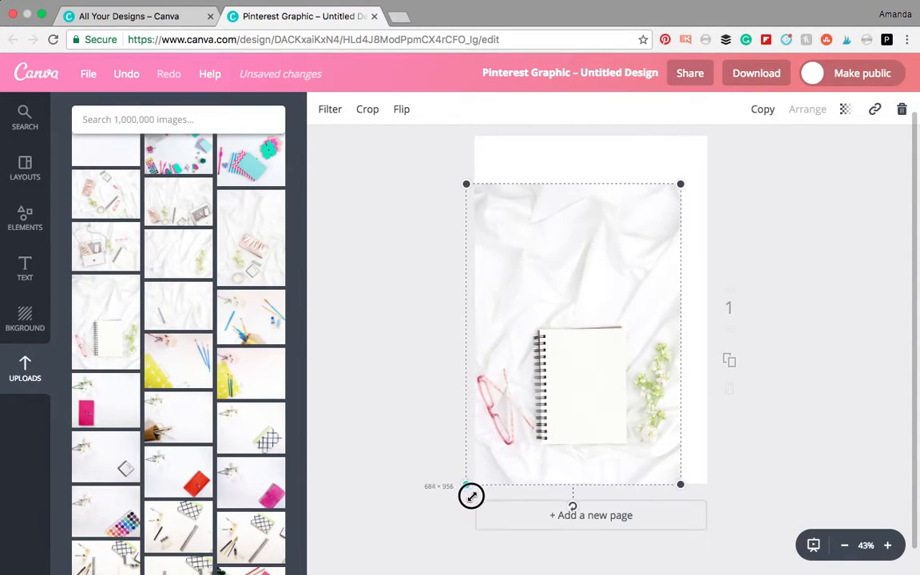
{"action": "left_click_drag", "start_coordinate": [543, 355], "coordinate": [546, 370]}
{"action": "left_click_drag", "start_coordinate": [685, 189], "coordinate": [714, 128]}
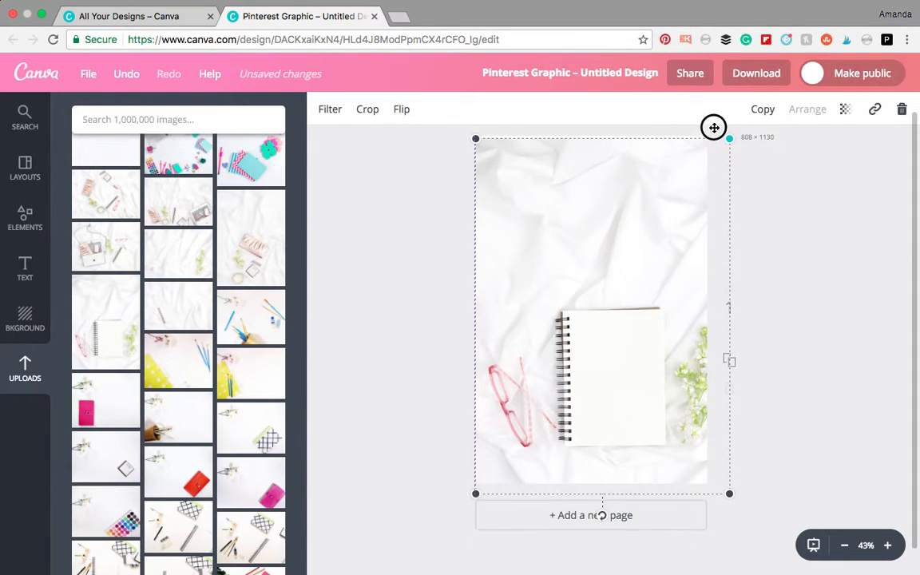
{"action": "left_click_drag", "start_coordinate": [648, 211], "coordinate": [647, 208]}
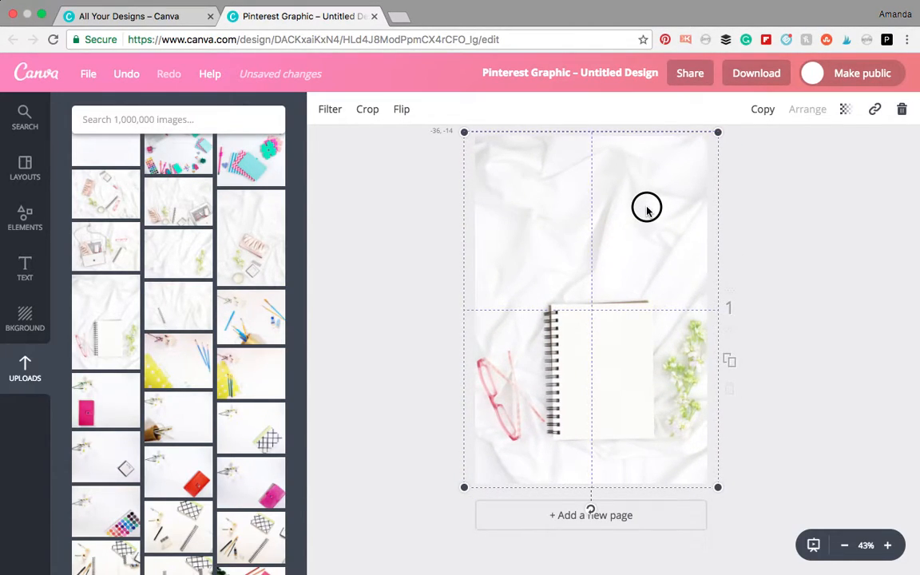
{"action": "mouse_move", "coordinate": [676, 234]}
{"action": "left_mouse_down"}
{"action": "mouse_move", "coordinate": [676, 247]}
{"action": "mouse_move", "coordinate": [668, 222]}
{"action": "mouse_move", "coordinate": [686, 224]}
{"action": "mouse_move", "coordinate": [676, 234]}
{"action": "left_mouse_up"}
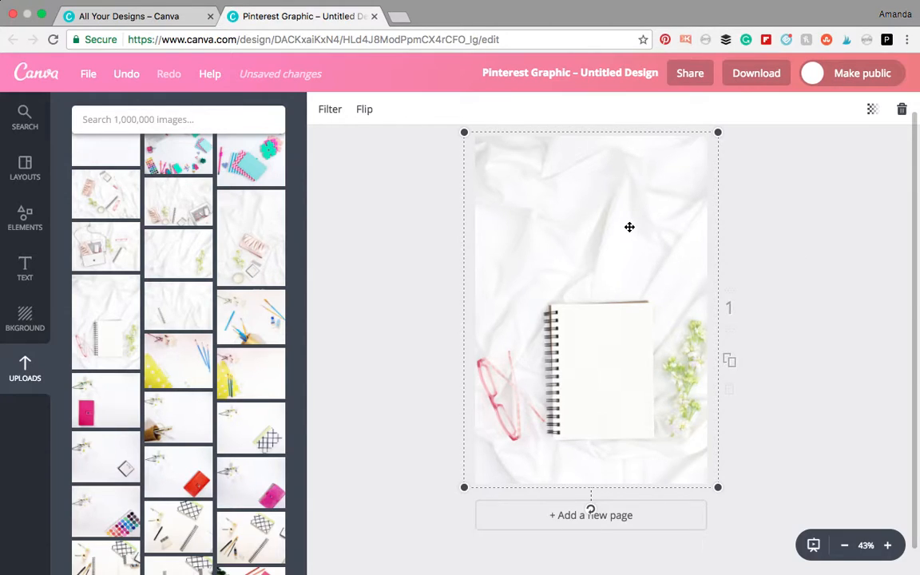
- Try to move the notebook photo on the page and deselect it
{"action": "left_click_drag", "start_coordinate": [620, 220], "coordinate": [622, 219]}
{"action": "left_click", "coordinate": [766, 257]}
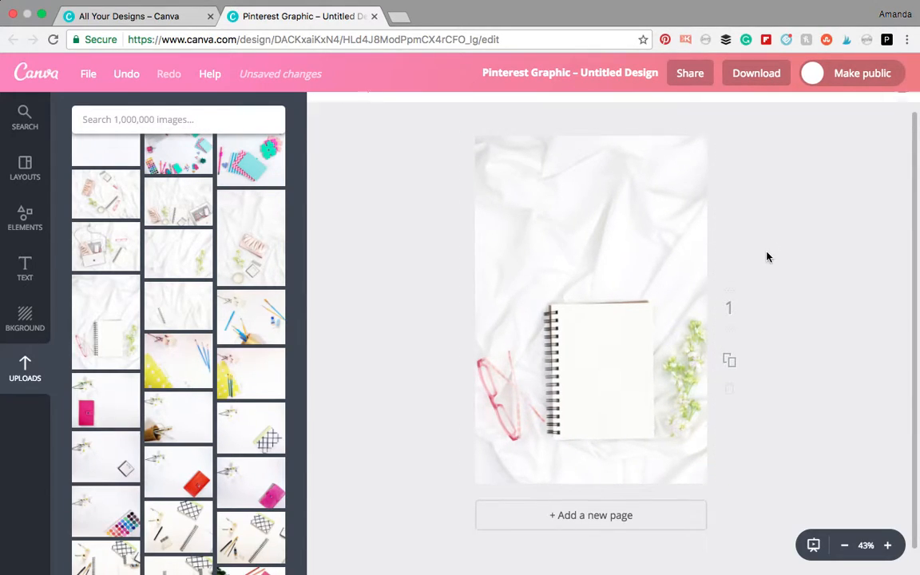
{"action": "left_click", "coordinate": [616, 263]}
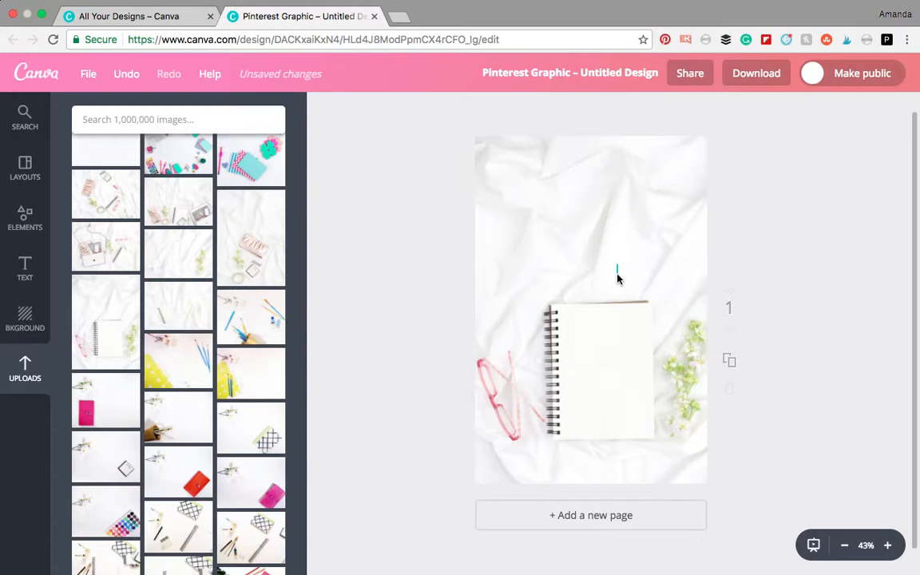
{"action": "left_click", "coordinate": [620, 287]}
{"action": "left_click", "coordinate": [620, 274]}
{"action": "left_click_drag", "start_coordinate": [621, 276], "coordinate": [621, 265]}
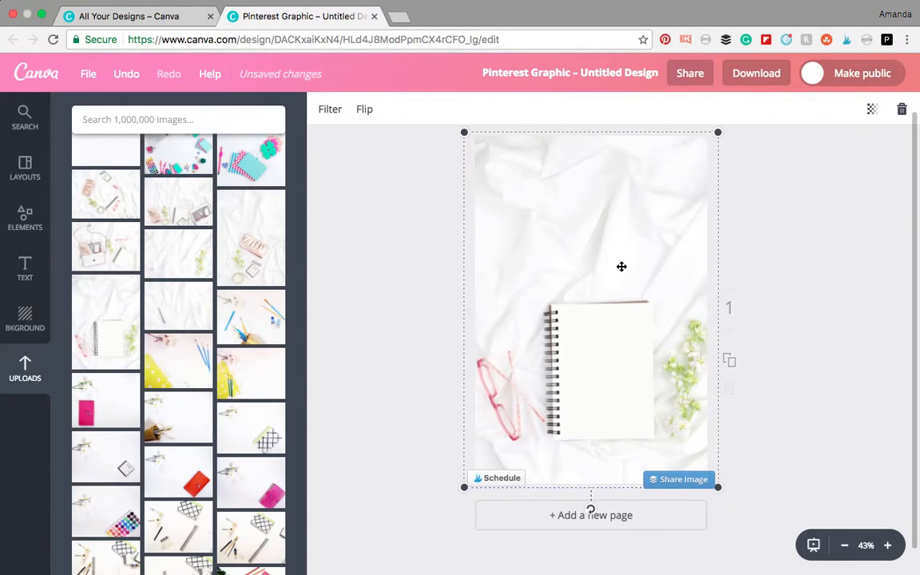
{"action": "left_click", "coordinate": [762, 236]}
- Select the notebook photo, view its transparency setting and leave it at 100
{"action": "left_click", "coordinate": [503, 201]}
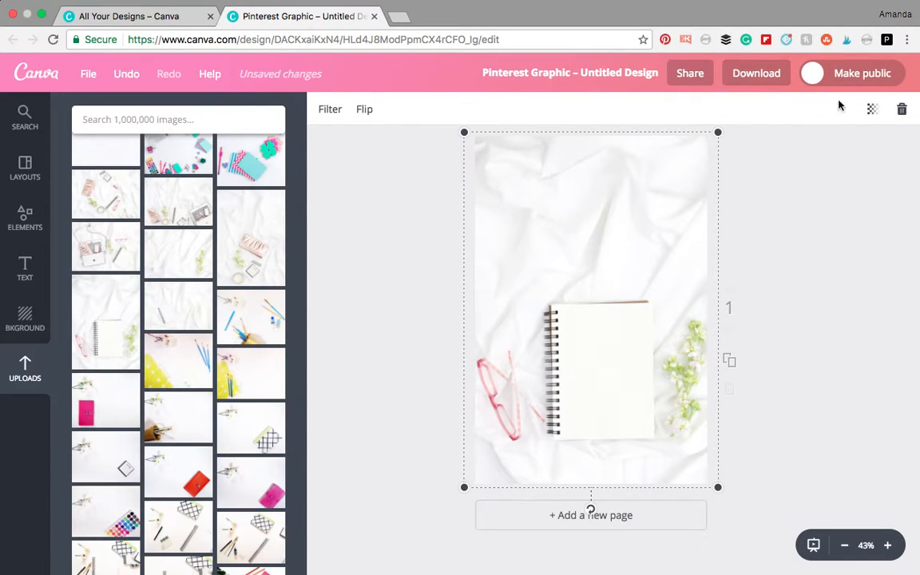
{"action": "left_click", "coordinate": [873, 109]}
{"action": "left_click_drag", "start_coordinate": [839, 154], "coordinate": [872, 164]}
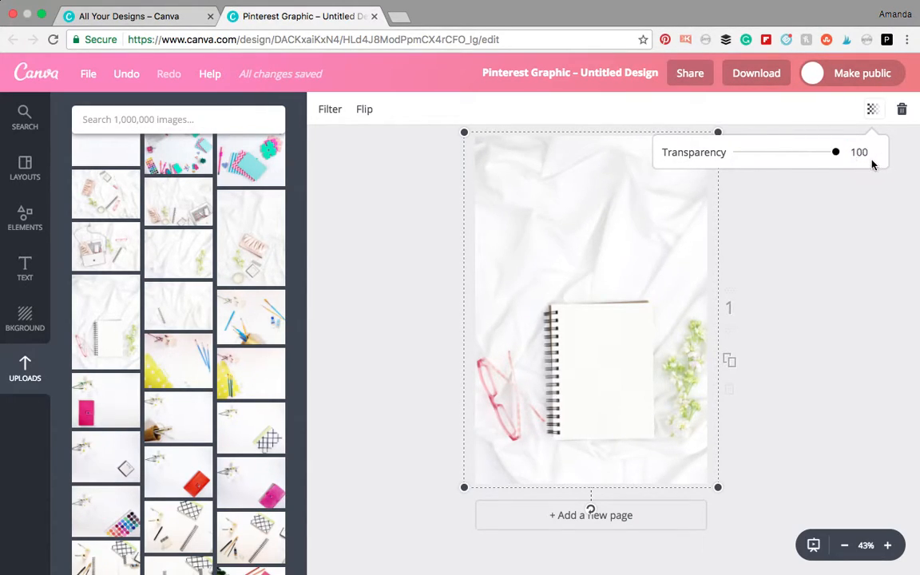
{"action": "left_click", "coordinate": [865, 269]}
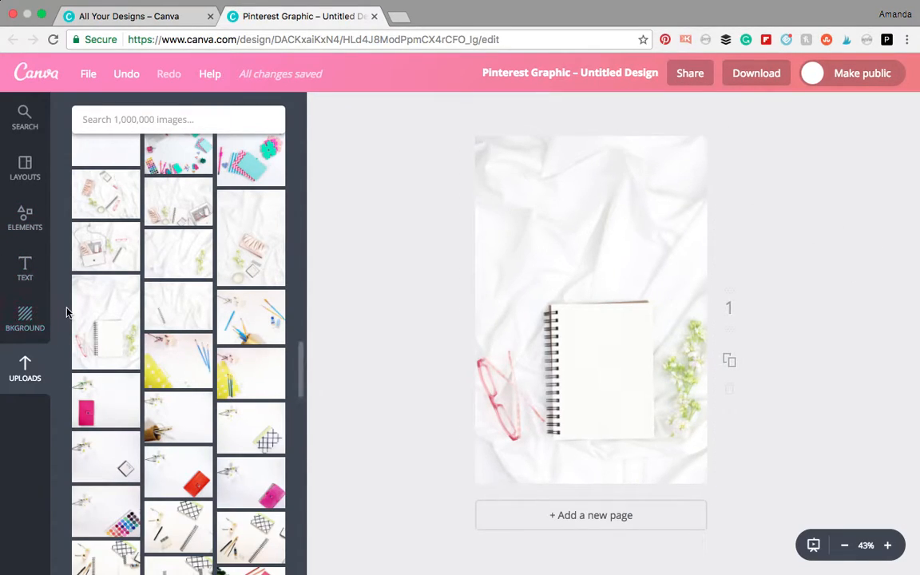
- Examine the notebook photo's filter presets, advanced adjustment options and flip options without applying any of them
{"action": "left_click", "coordinate": [529, 244]}
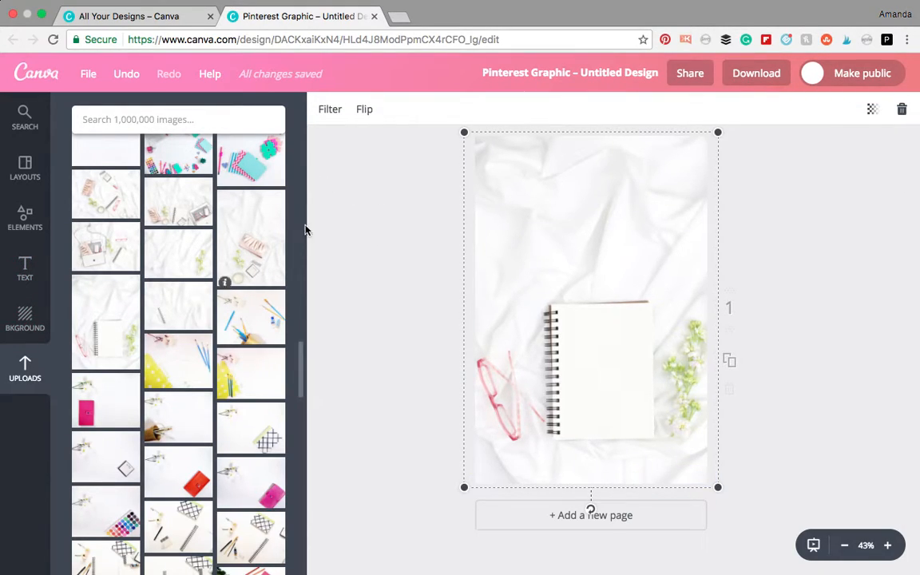
{"action": "left_click", "coordinate": [370, 224]}
{"action": "left_click", "coordinate": [565, 285]}
{"action": "left_click", "coordinate": [328, 108]}
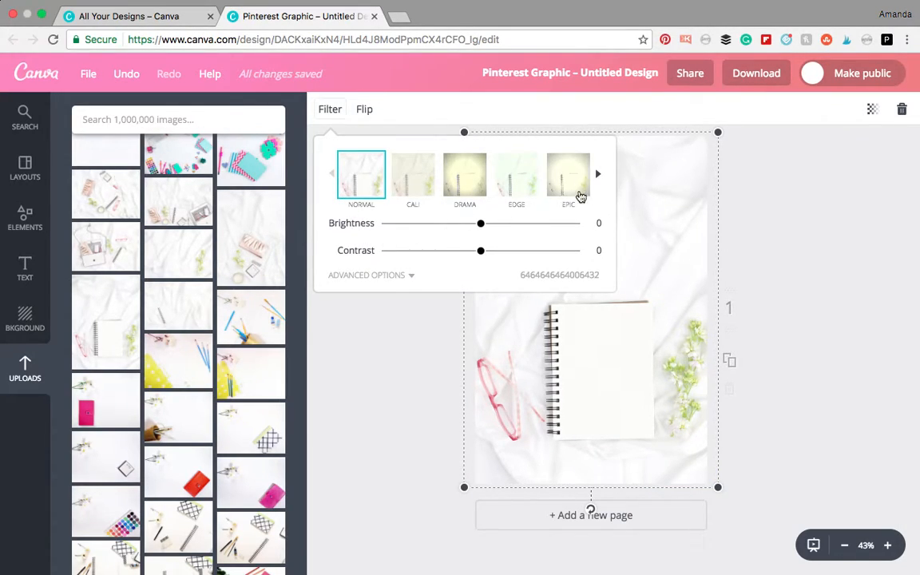
{"action": "left_click", "coordinate": [386, 277]}
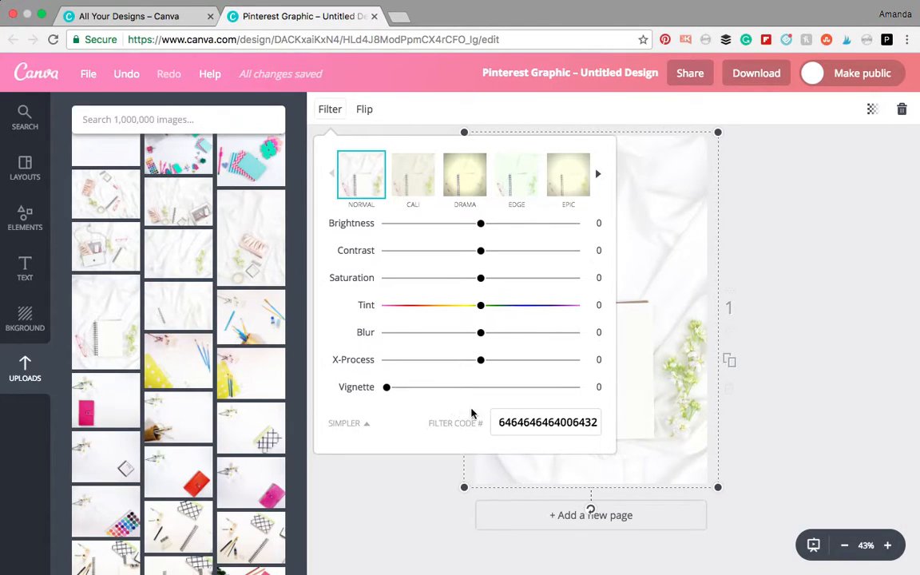
{"action": "left_click", "coordinate": [363, 117]}
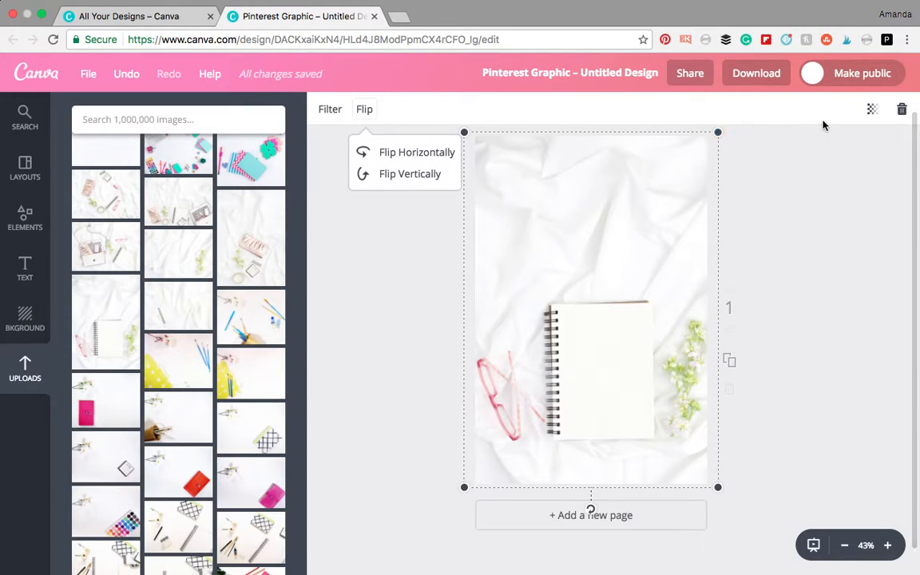
{"action": "left_click", "coordinate": [872, 216]}
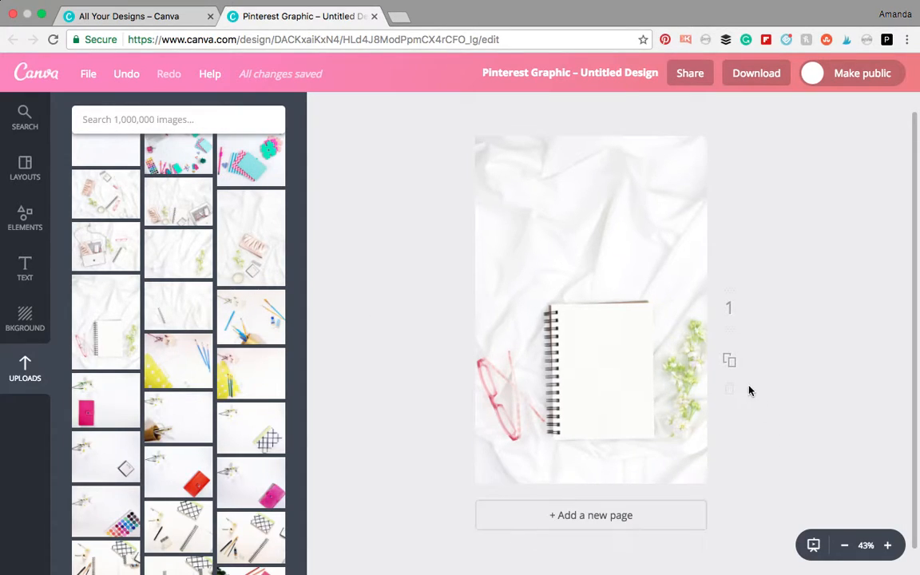
- Duplicate the page with the notebook photo and view the copy
{"action": "left_click", "coordinate": [733, 369]}
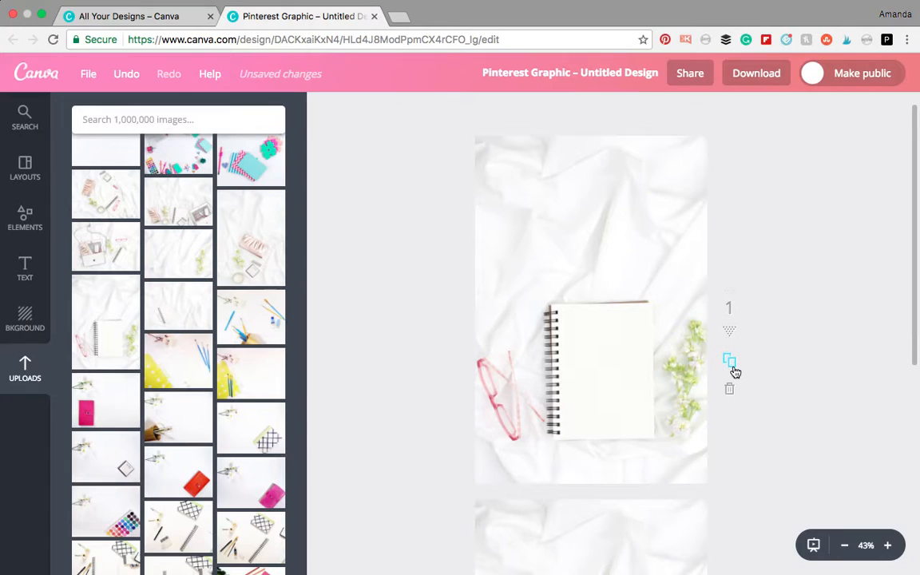
{"action": "left_click_drag", "start_coordinate": [910, 258], "coordinate": [910, 444]}
- Review the download options for page range and file type, and close them without downloading
{"action": "left_click", "coordinate": [755, 75]}
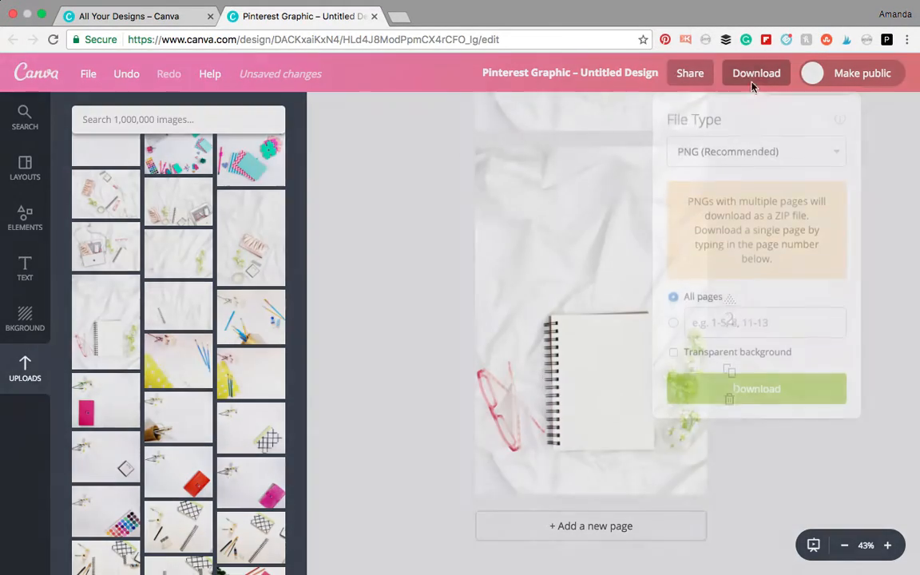
{"action": "left_click", "coordinate": [673, 320]}
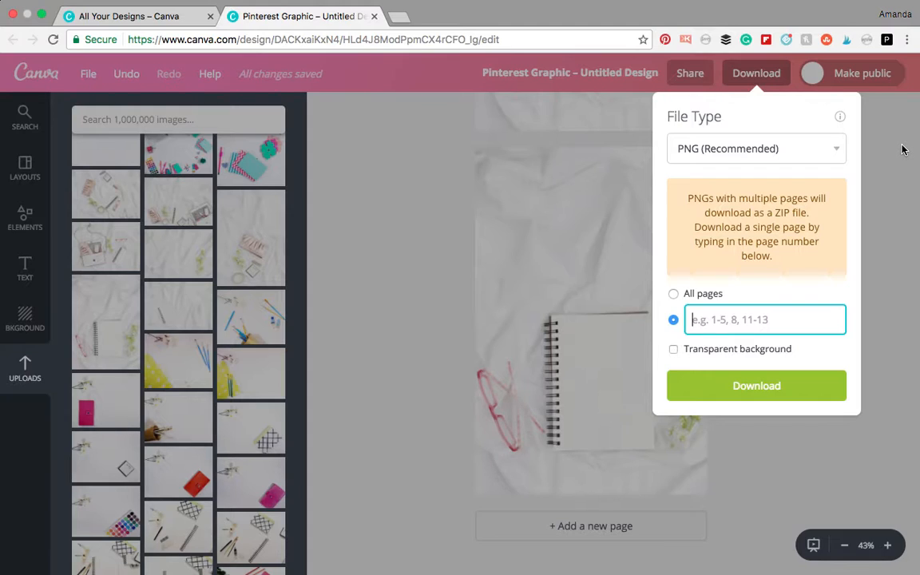
{"action": "left_click", "coordinate": [792, 142]}
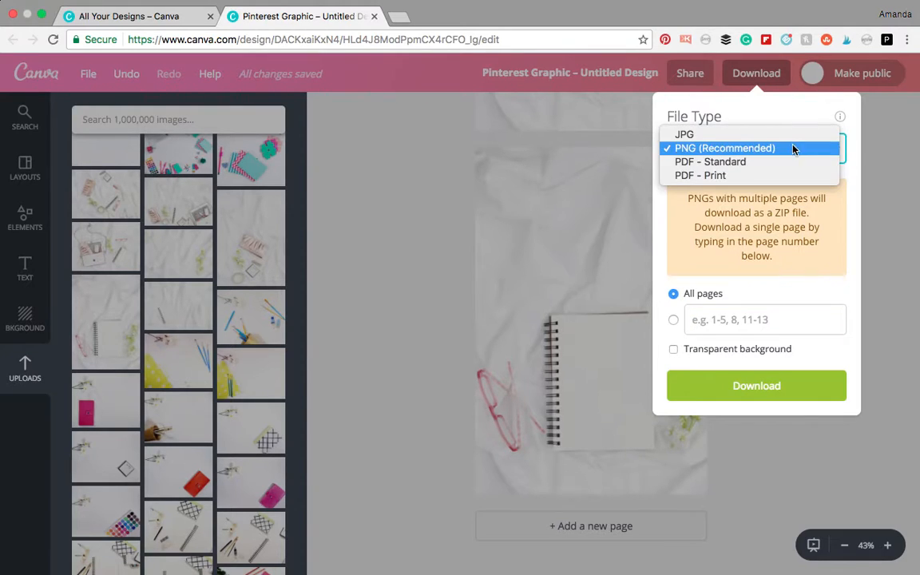
{"action": "left_click", "coordinate": [893, 167]}
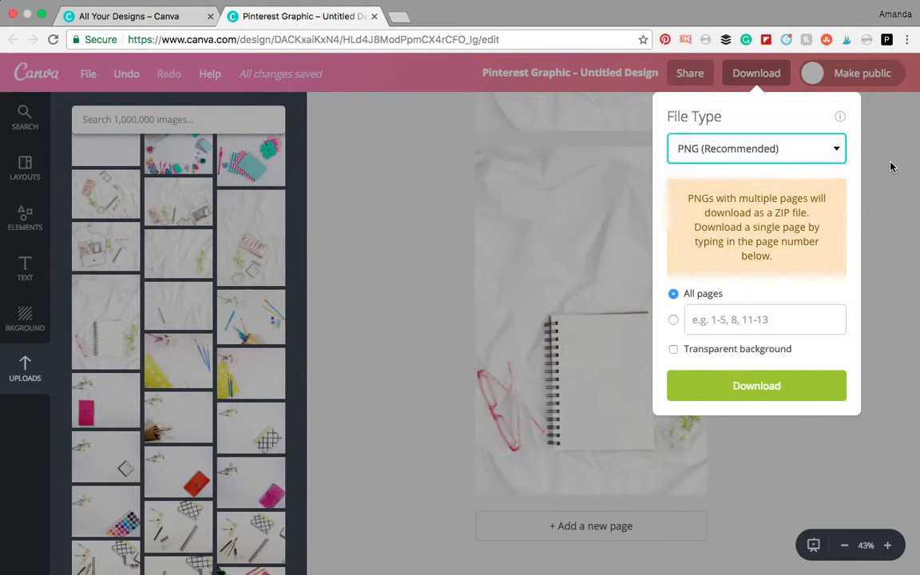
{"action": "left_click", "coordinate": [892, 167]}
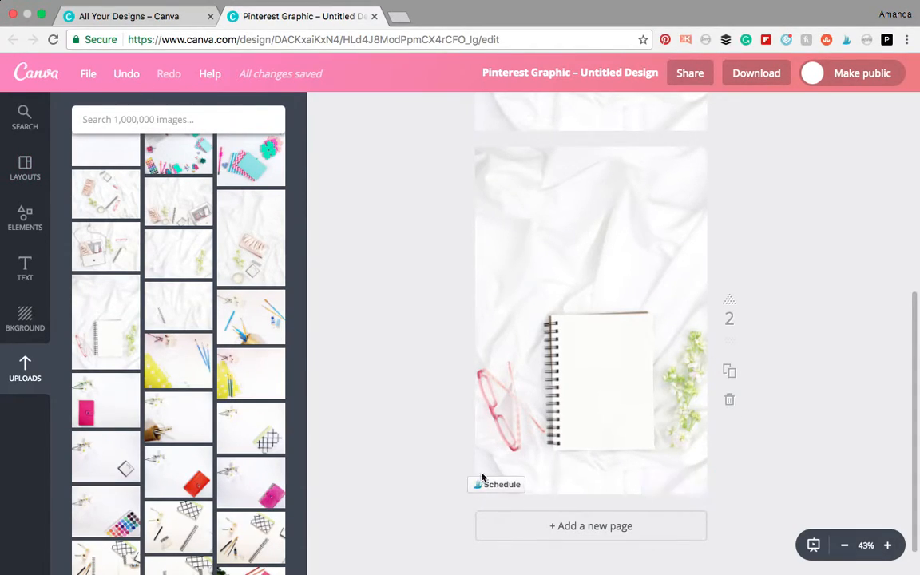
- Delete the duplicated second page and return to the first page
{"action": "left_click", "coordinate": [729, 399]}
{"action": "left_click_drag", "start_coordinate": [913, 326], "coordinate": [903, 240]}
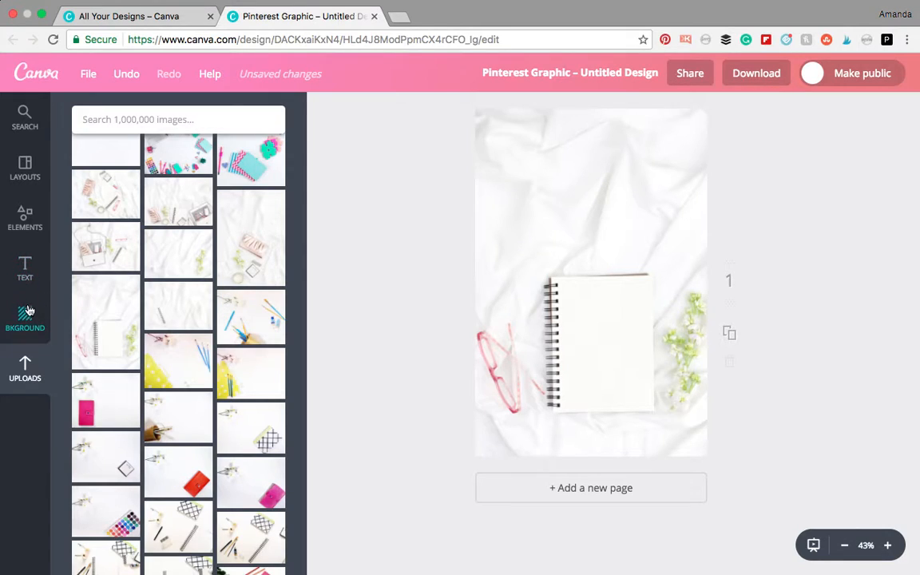
- Open the Shapes collection in the elements library and look through the available shapes
{"action": "left_click", "coordinate": [18, 226]}
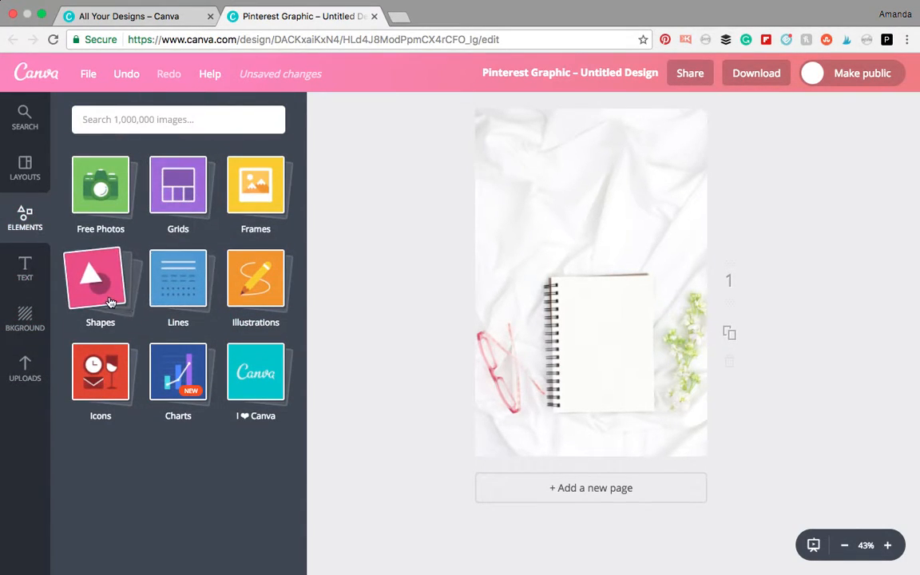
{"action": "left_click", "coordinate": [109, 300]}
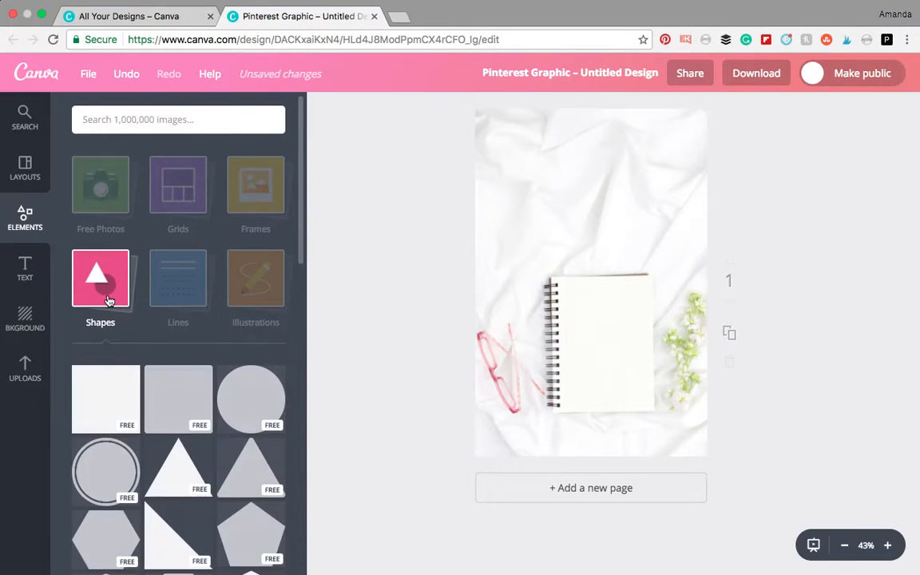
{"action": "left_click_drag", "start_coordinate": [299, 195], "coordinate": [318, 429]}
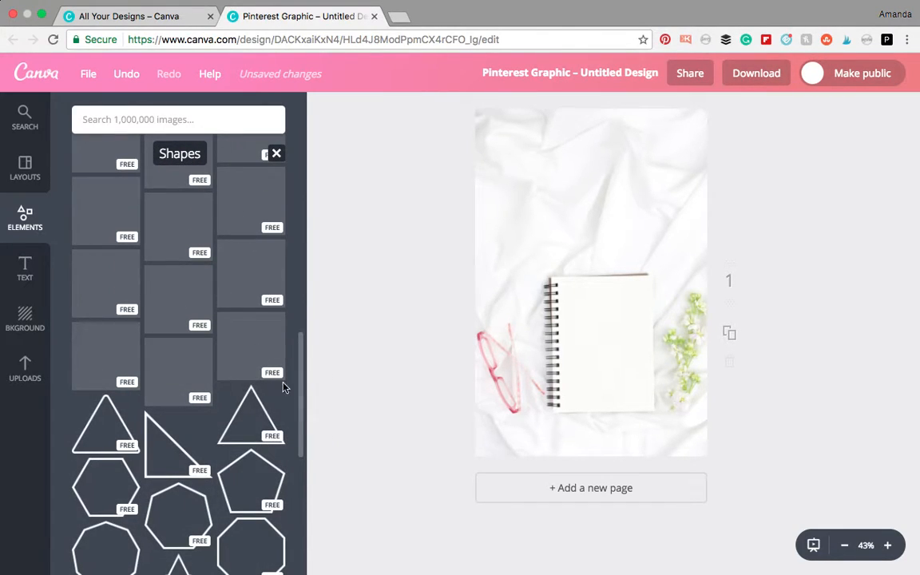
{"action": "scroll", "coordinate": [302, 360], "scroll_direction": "up", "scroll_amount": 10}
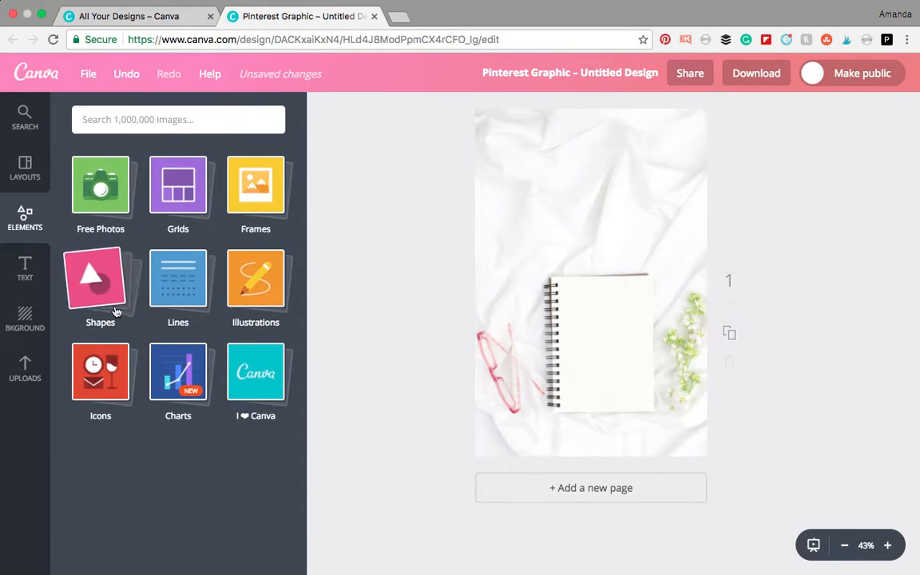
{"action": "left_click", "coordinate": [104, 276]}
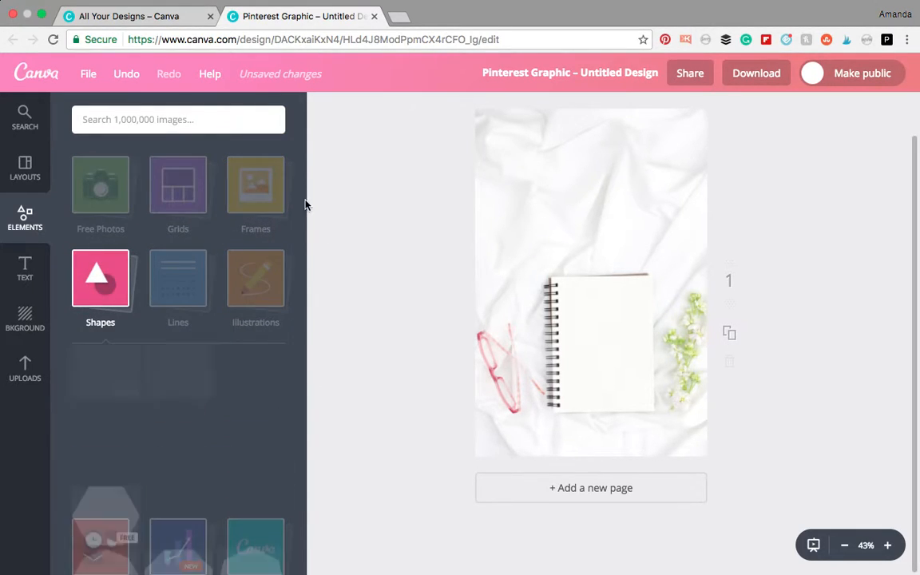
{"action": "left_click_drag", "start_coordinate": [303, 158], "coordinate": [306, 347]}
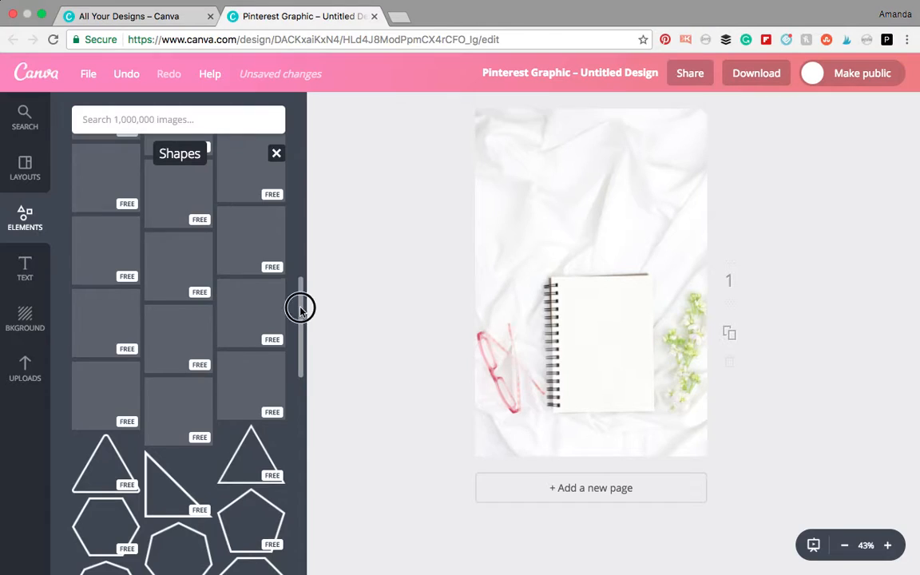
{"action": "left_click_drag", "start_coordinate": [301, 308], "coordinate": [288, 267]}
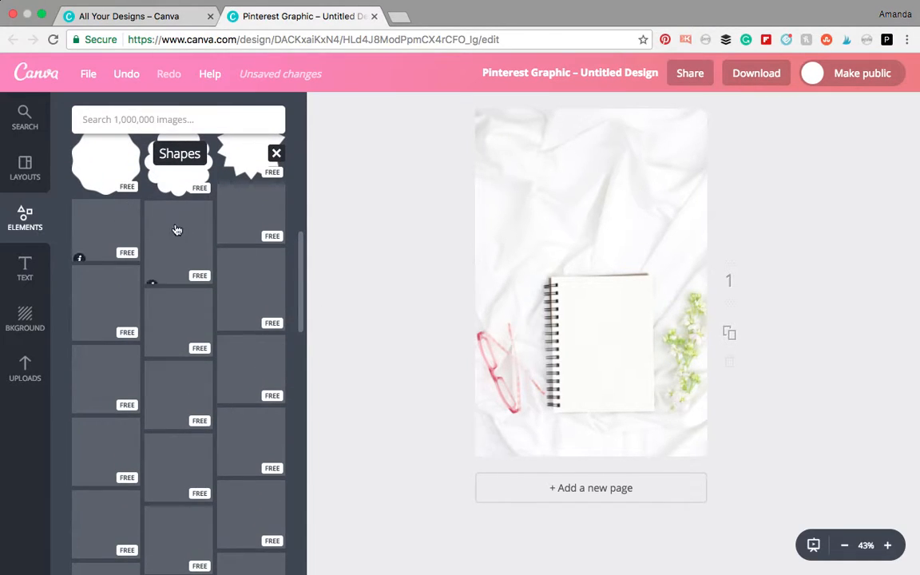
- Try a solid round-bottomed shape and an ornate curved-edge plaque on the page, deleting each one
{"action": "left_click", "coordinate": [197, 245]}
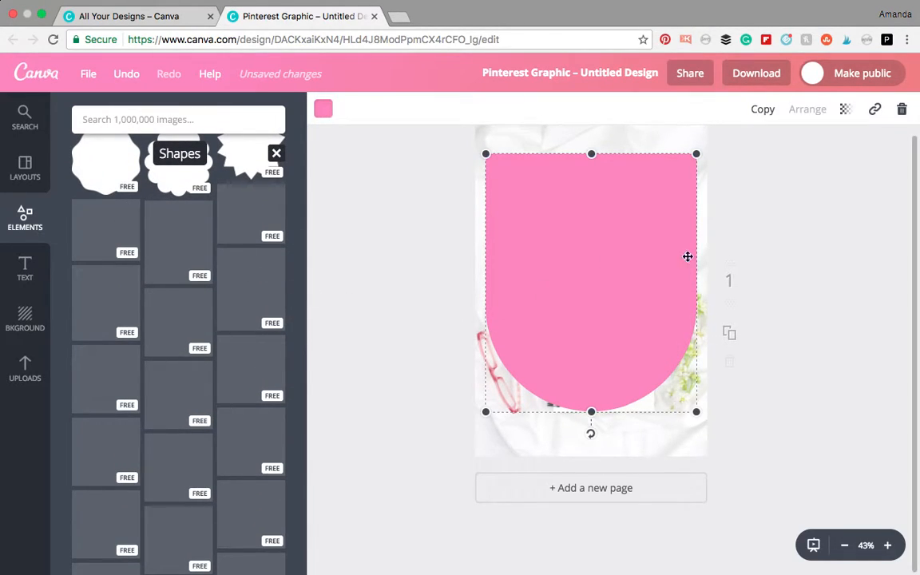
{"action": "left_click", "coordinate": [902, 108]}
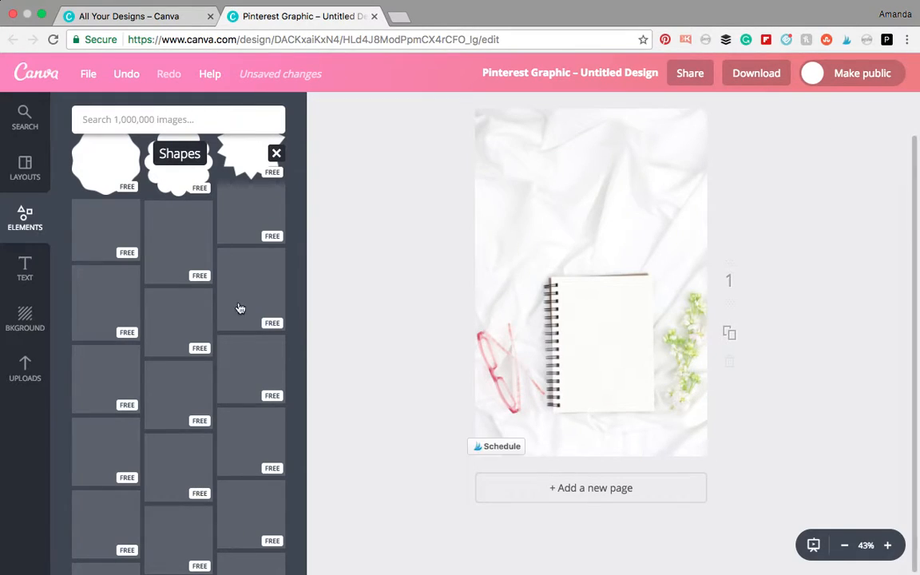
{"action": "left_click", "coordinate": [123, 382]}
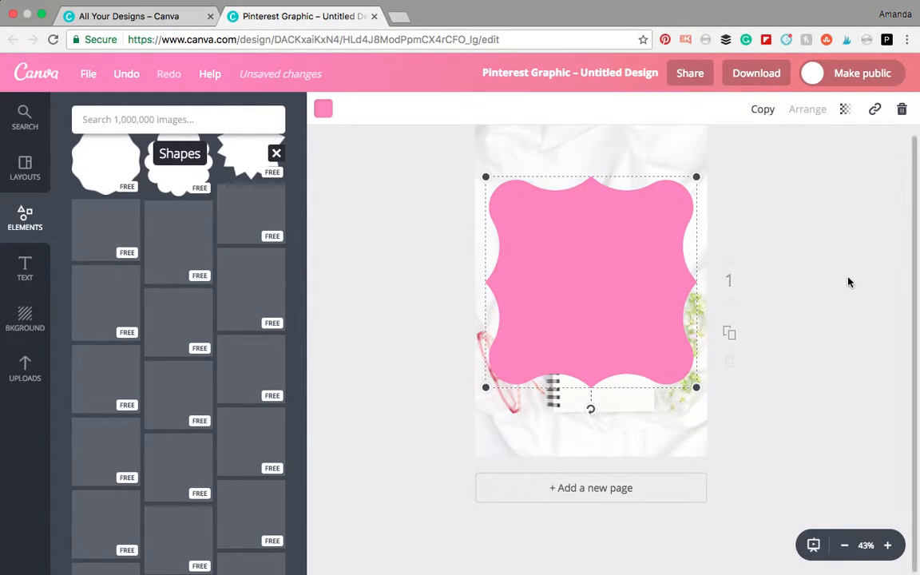
{"action": "left_click", "coordinate": [902, 109]}
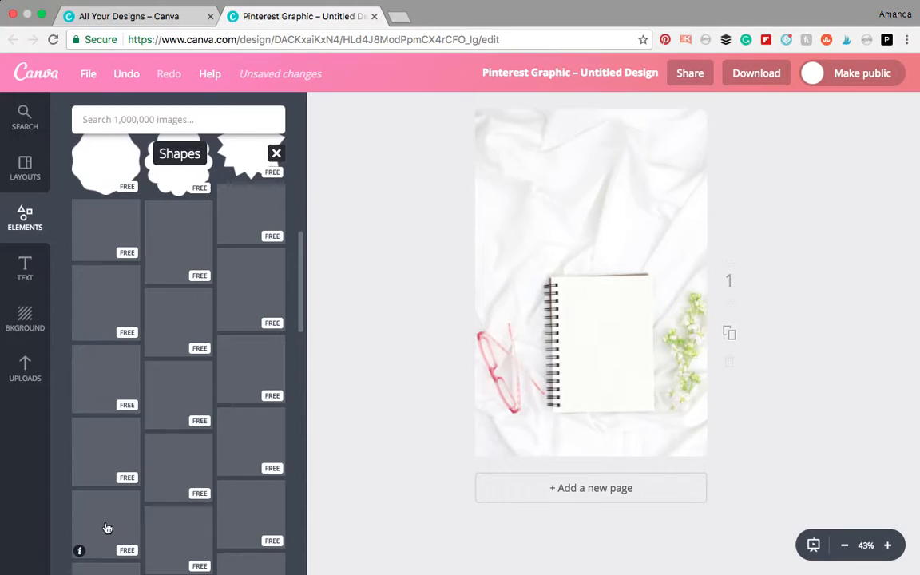
- Try two rounded-corner outline frames and an eight-pointed star over the photo, and delete all three
{"action": "left_click", "coordinate": [108, 529]}
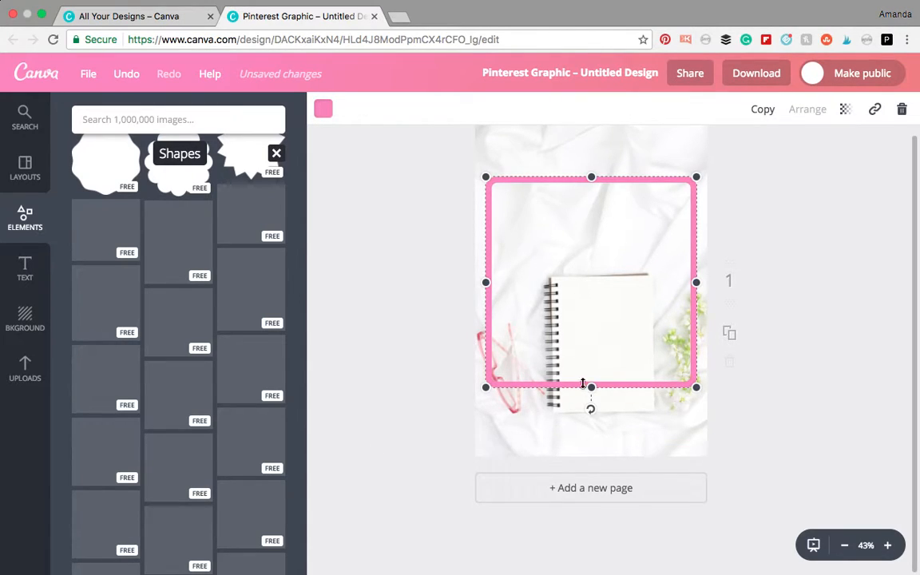
{"action": "left_click", "coordinate": [271, 442]}
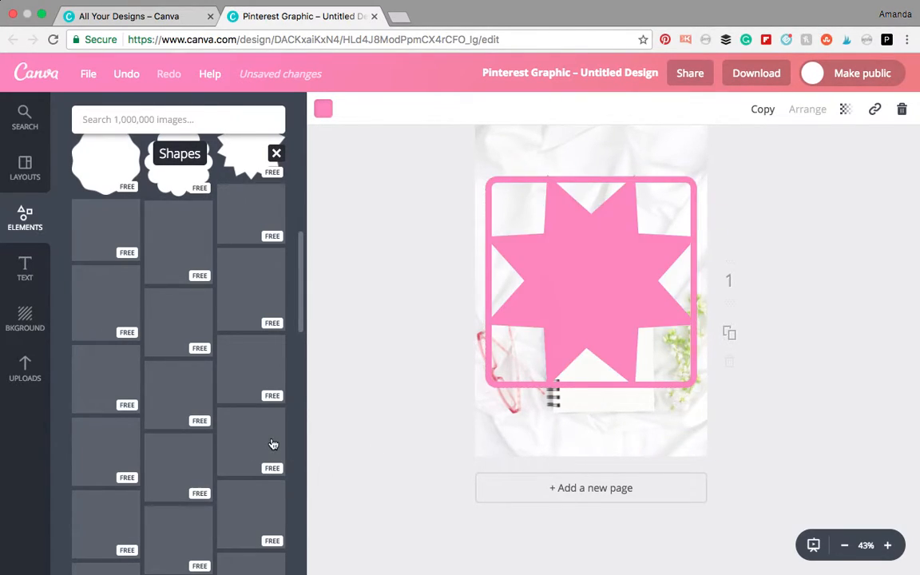
{"action": "left_click", "coordinate": [905, 110]}
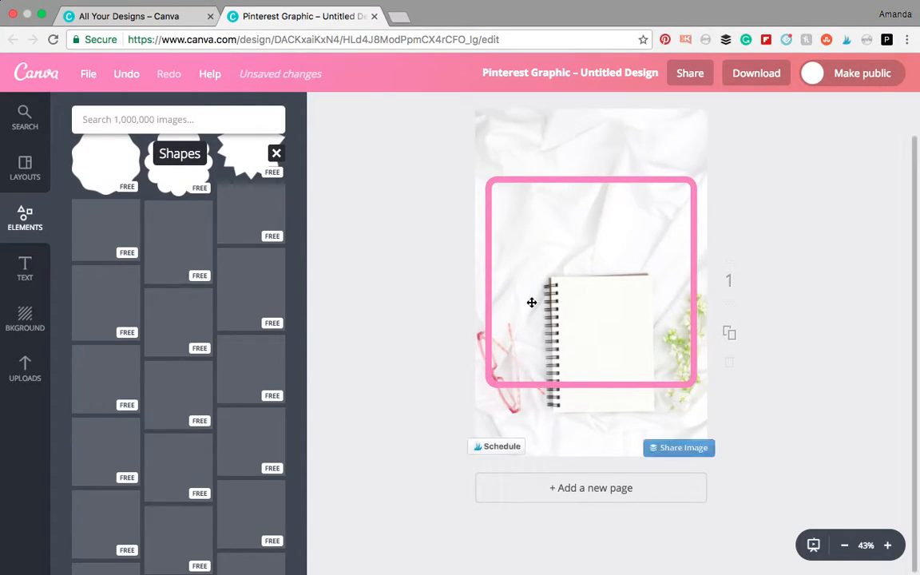
{"action": "left_click", "coordinate": [184, 552]}
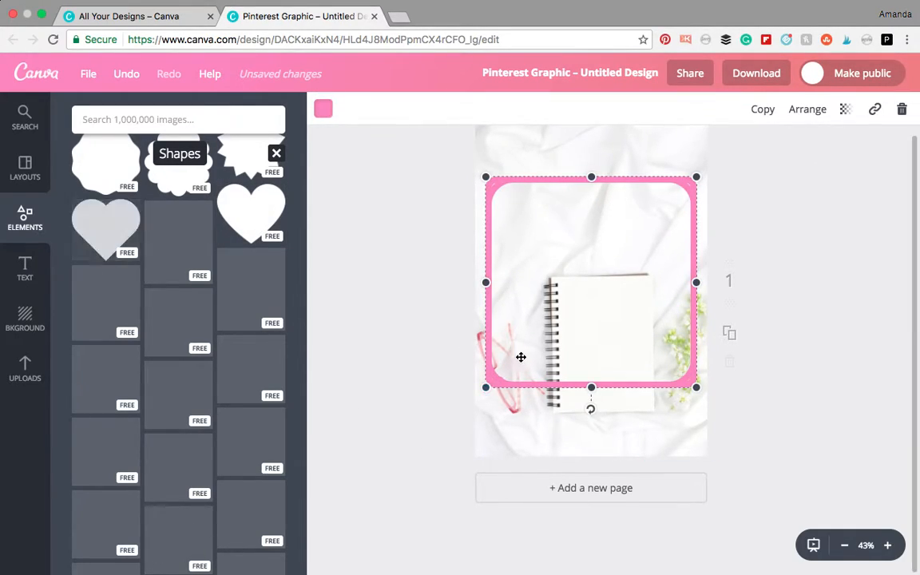
{"action": "left_click_drag", "start_coordinate": [521, 371], "coordinate": [512, 415]}
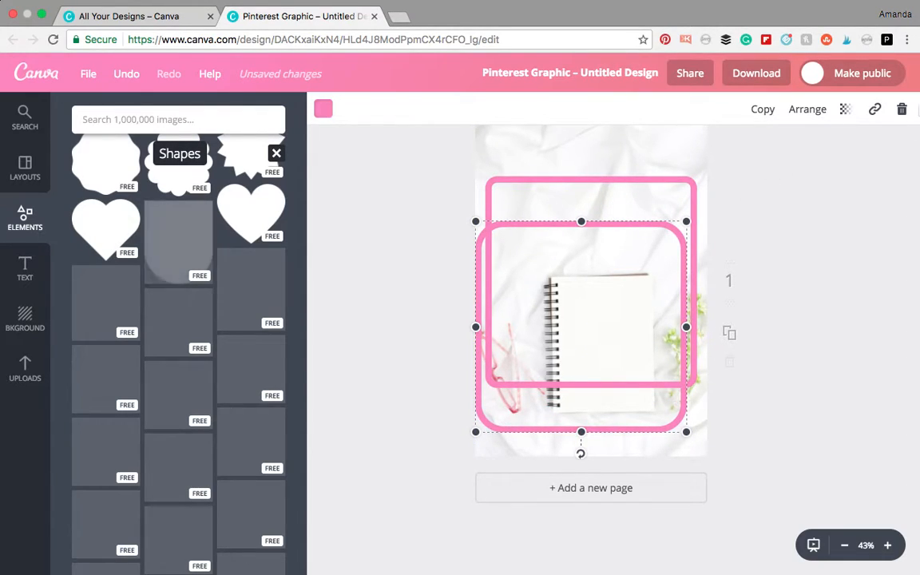
{"action": "left_click", "coordinate": [905, 110]}
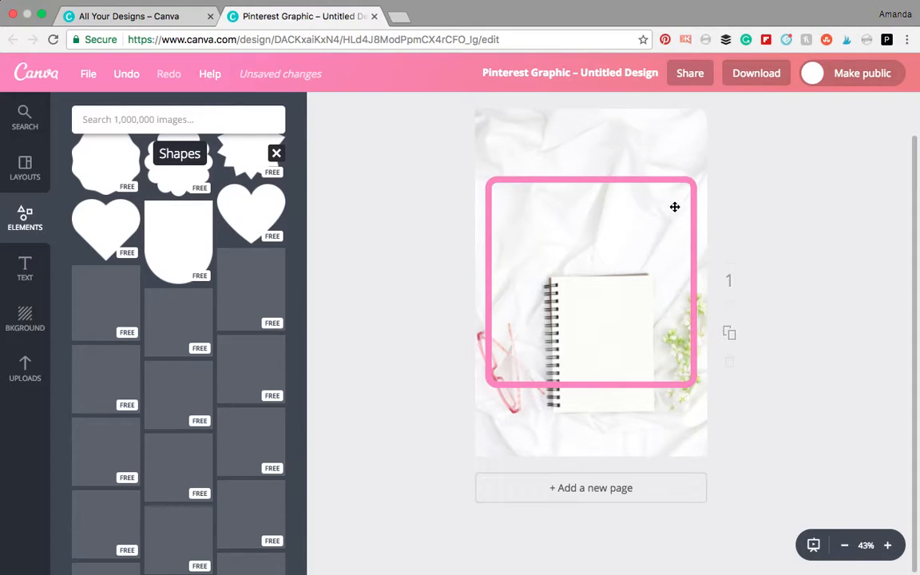
{"action": "left_click", "coordinate": [670, 183]}
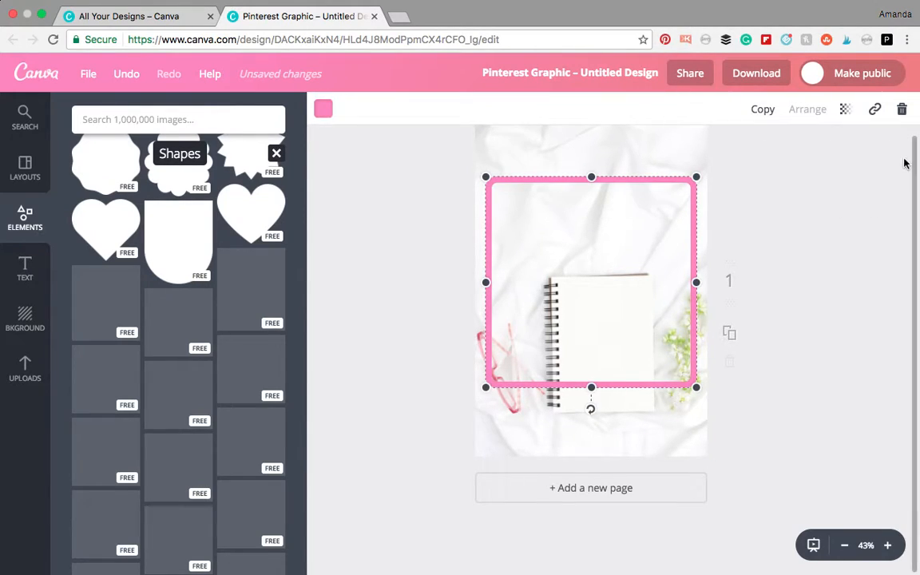
{"action": "left_click", "coordinate": [902, 110]}
- Try a round badge shape with a serrated edge on the page, and delete it
{"action": "left_click_drag", "start_coordinate": [304, 277], "coordinate": [303, 304]}
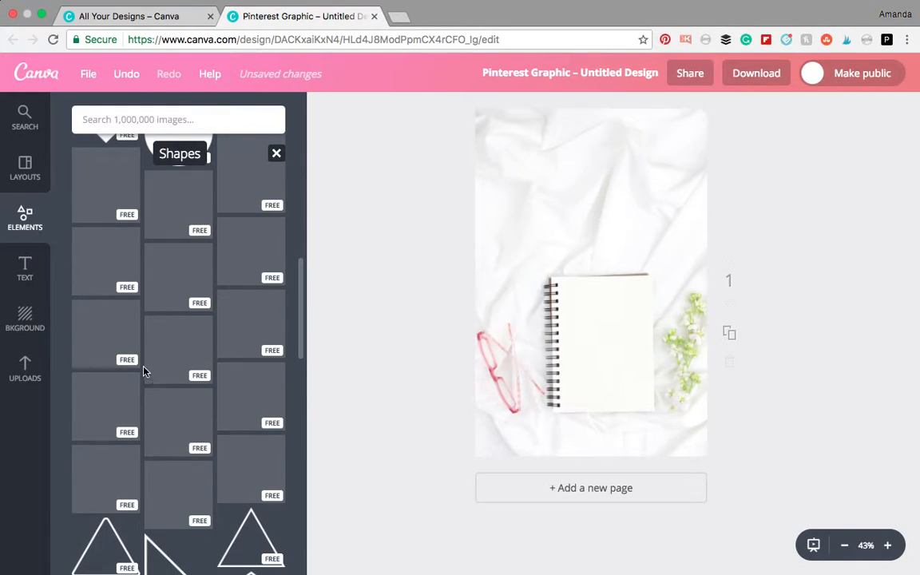
{"action": "left_click", "coordinate": [170, 358]}
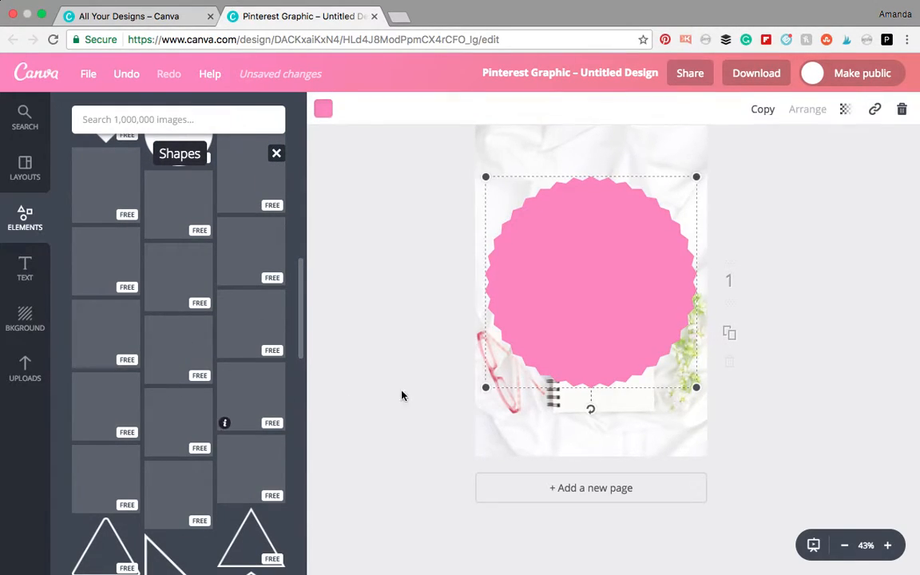
{"action": "left_click", "coordinate": [903, 110]}
- Insert a square-cornered outline frame and stretch it upward and downward to nearly the full page height
{"action": "left_click", "coordinate": [239, 397]}
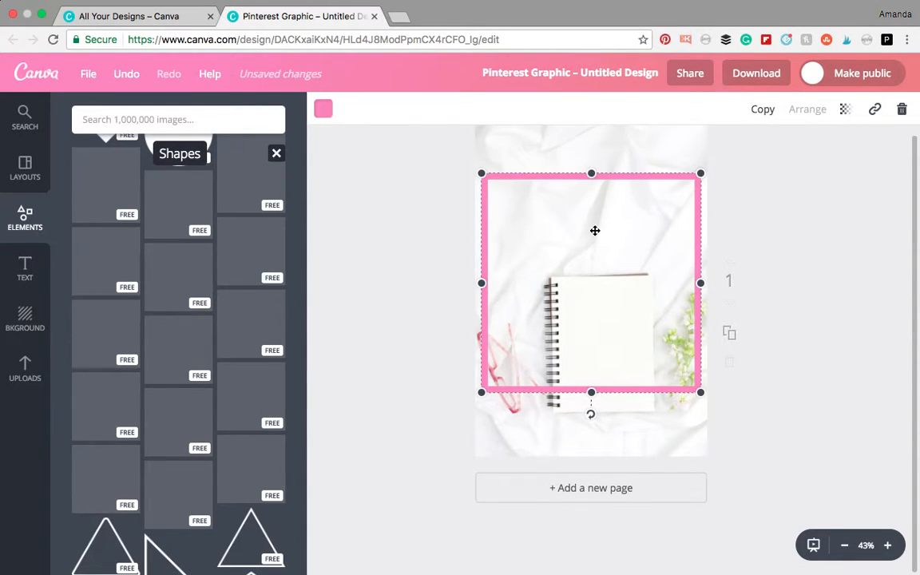
{"action": "left_click_drag", "start_coordinate": [593, 177], "coordinate": [593, 136]}
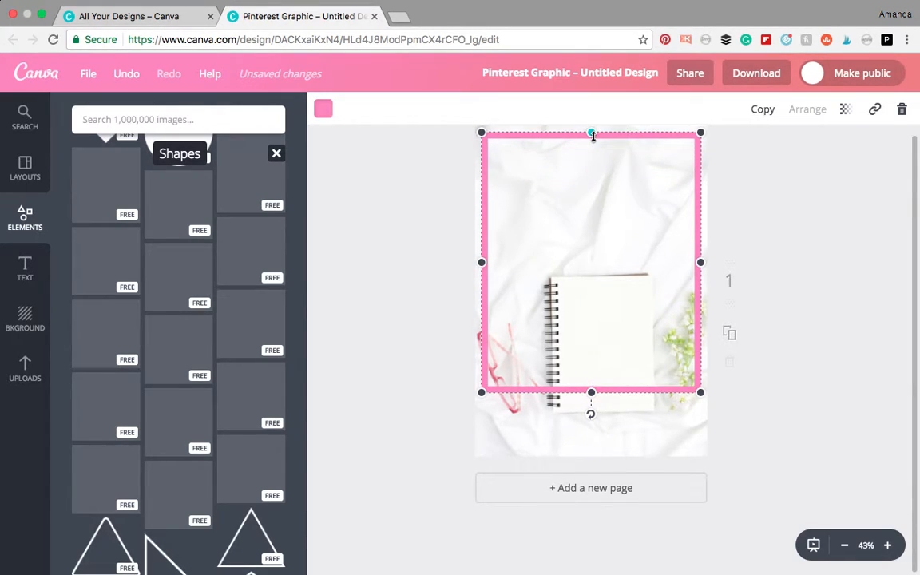
{"action": "left_click", "coordinate": [802, 379]}
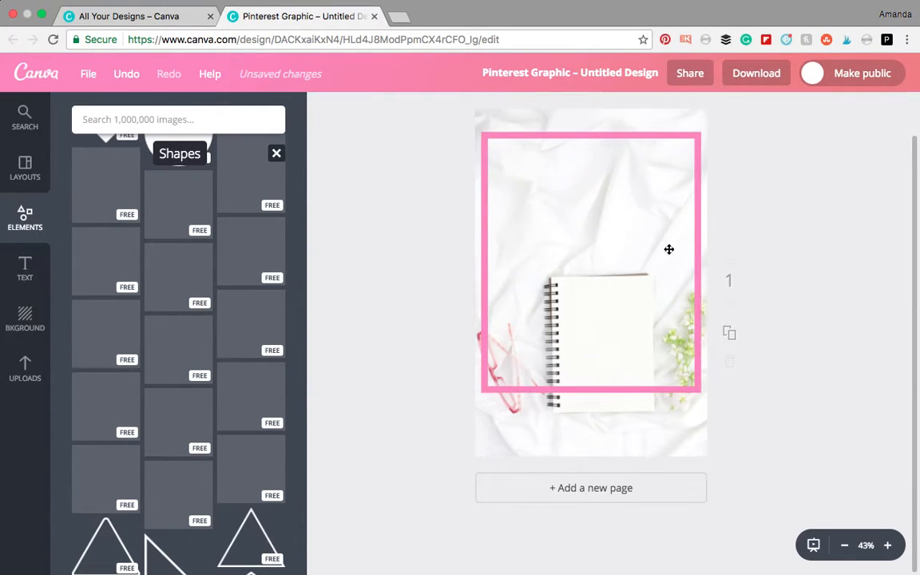
{"action": "left_click", "coordinate": [632, 137]}
{"action": "mouse_move", "coordinate": [589, 131]}
{"action": "left_mouse_down"}
{"action": "mouse_move", "coordinate": [590, 107]}
{"action": "mouse_move", "coordinate": [590, 122]}
{"action": "left_mouse_up"}
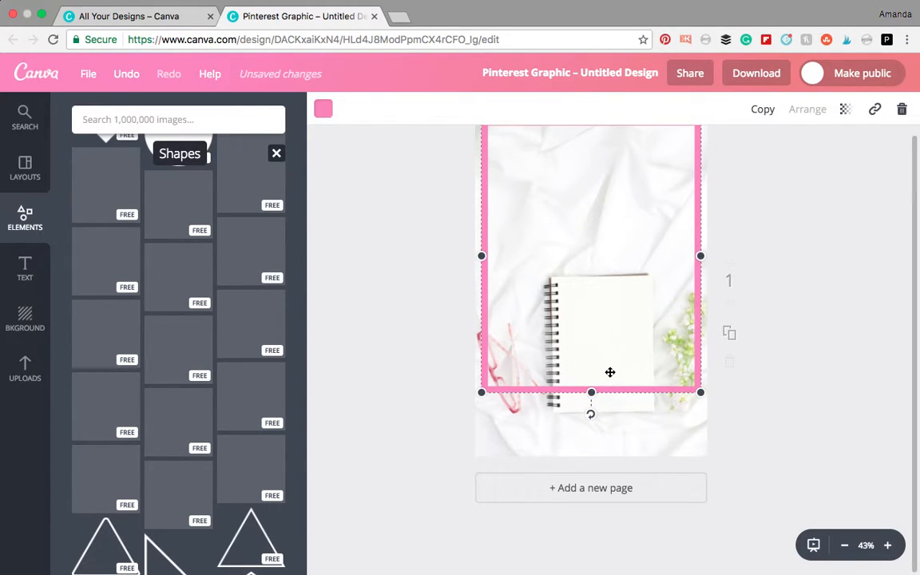
{"action": "left_click_drag", "start_coordinate": [587, 392], "coordinate": [591, 447]}
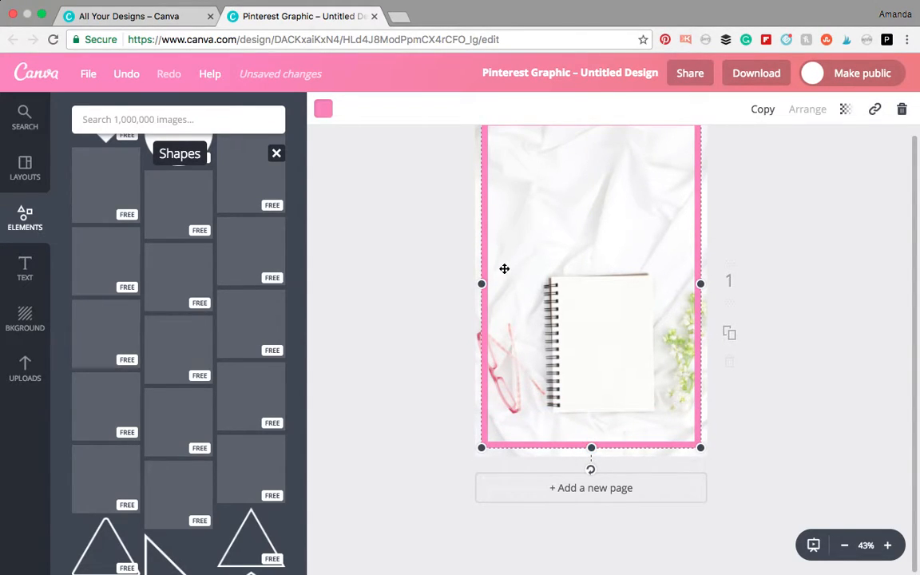
- Shrink the outline frame's height and width slightly and centre it on the page, leaving a margin around it
{"action": "mouse_move", "coordinate": [548, 263]}
{"action": "left_mouse_down"}
{"action": "mouse_move", "coordinate": [547, 274]}
{"action": "mouse_move", "coordinate": [548, 262]}
{"action": "left_mouse_up"}
{"action": "left_click_drag", "start_coordinate": [595, 442], "coordinate": [592, 423]}
{"action": "left_click_drag", "start_coordinate": [482, 272], "coordinate": [490, 272]}
{"action": "mouse_move", "coordinate": [623, 258]}
{"action": "left_mouse_down"}
{"action": "mouse_move", "coordinate": [610, 259]}
{"action": "mouse_move", "coordinate": [614, 274]}
{"action": "left_mouse_up"}
{"action": "left_click", "coordinate": [822, 340]}
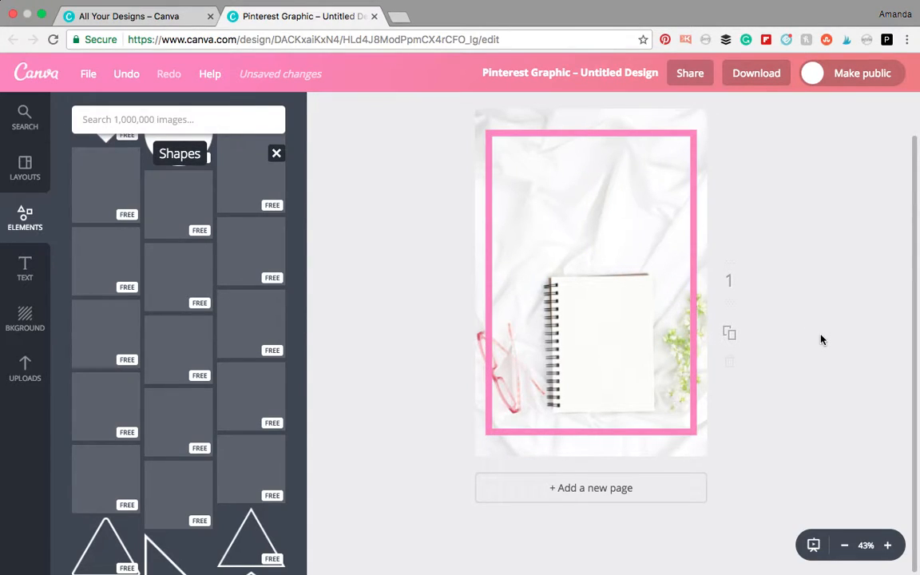
- Narrow the outline frame a little more and recentre it horizontally and vertically on the page
{"action": "left_click", "coordinate": [489, 298]}
{"action": "left_click_drag", "start_coordinate": [489, 282], "coordinate": [502, 281]}
{"action": "left_click_drag", "start_coordinate": [589, 276], "coordinate": [582, 276]}
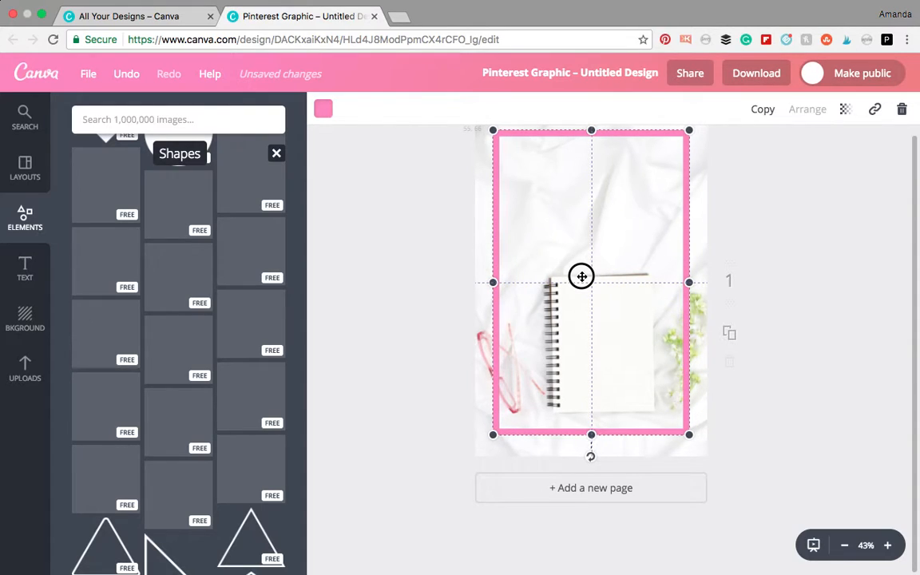
{"action": "left_click", "coordinate": [837, 302]}
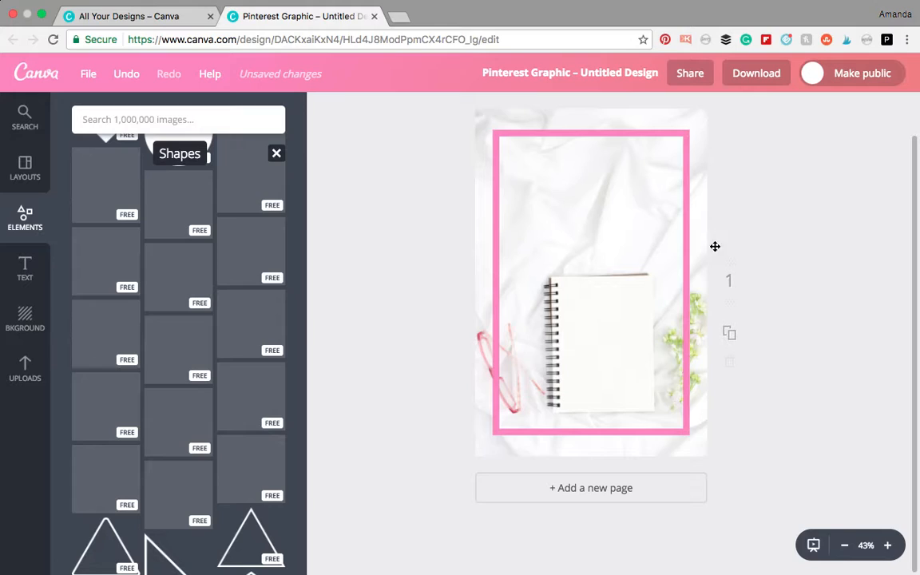
- Try the teal, mint, purple and pale lavender swatches of The Happy Arkansan palette on the frame, and settle on its second, brighter pink
{"action": "left_click", "coordinate": [627, 132]}
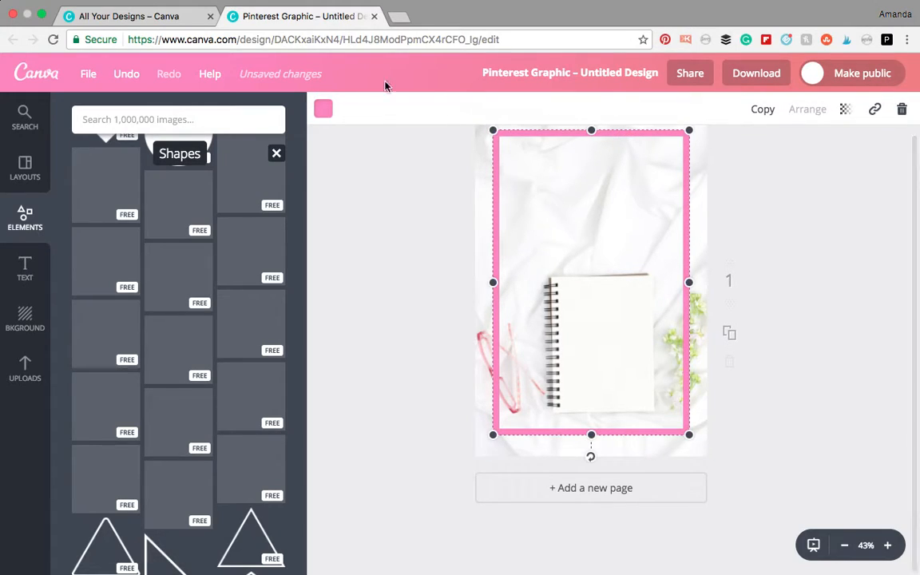
{"action": "left_click", "coordinate": [324, 110]}
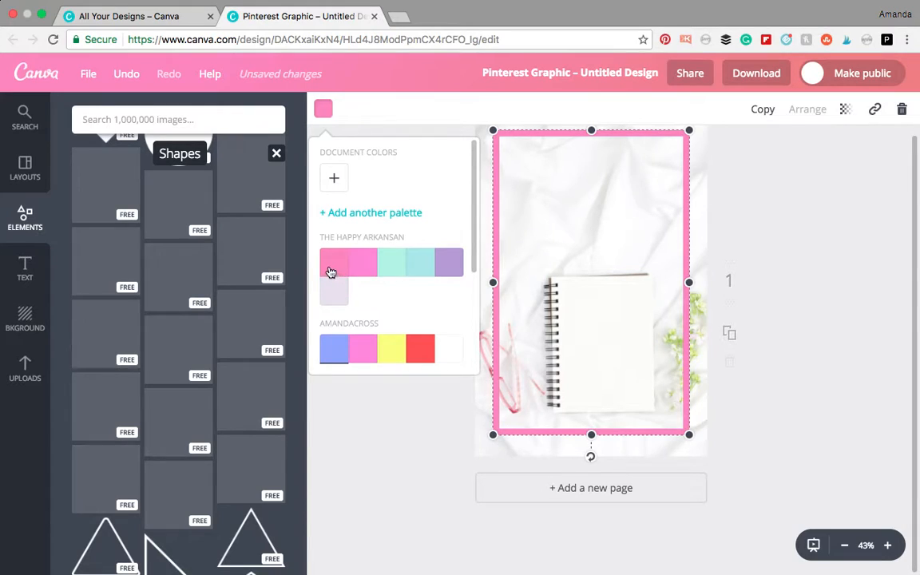
{"action": "left_click", "coordinate": [394, 271]}
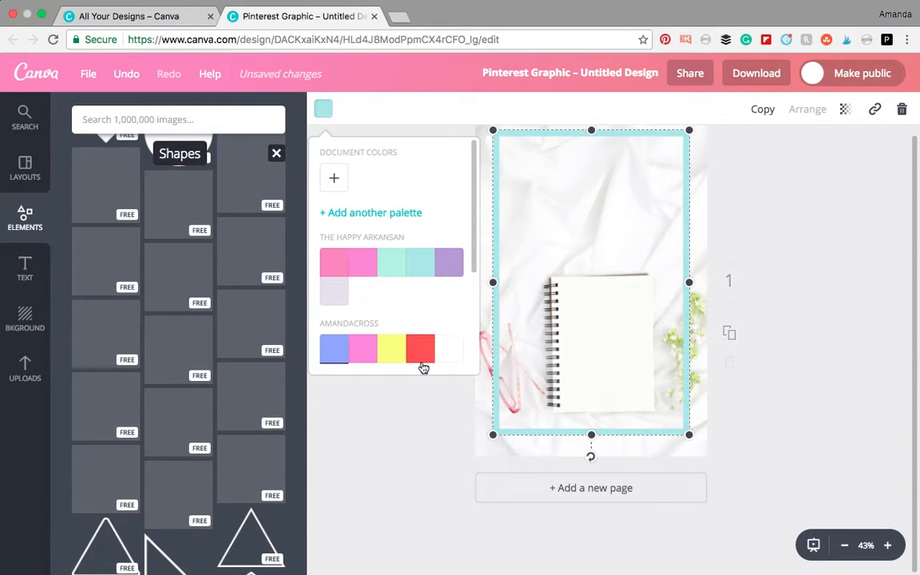
{"action": "left_click", "coordinate": [453, 265]}
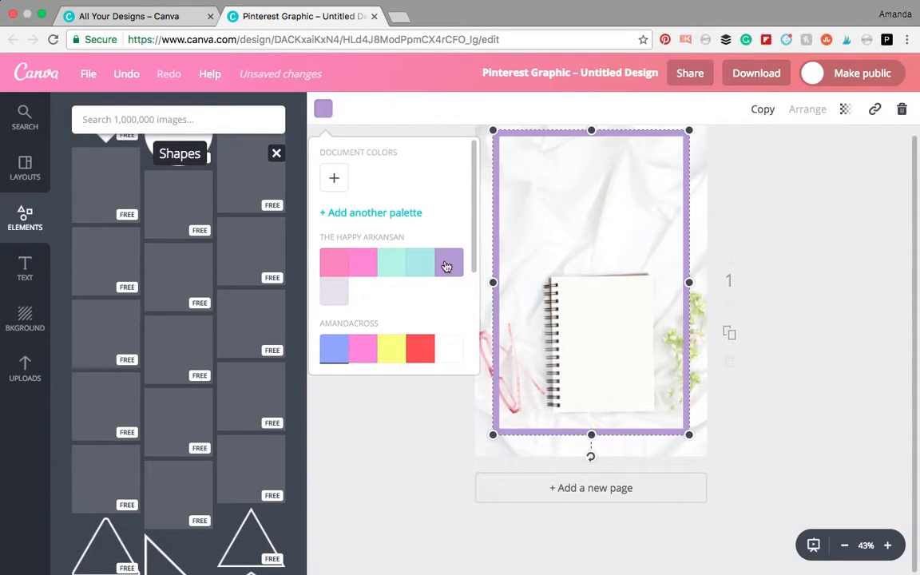
{"action": "left_click", "coordinate": [338, 296]}
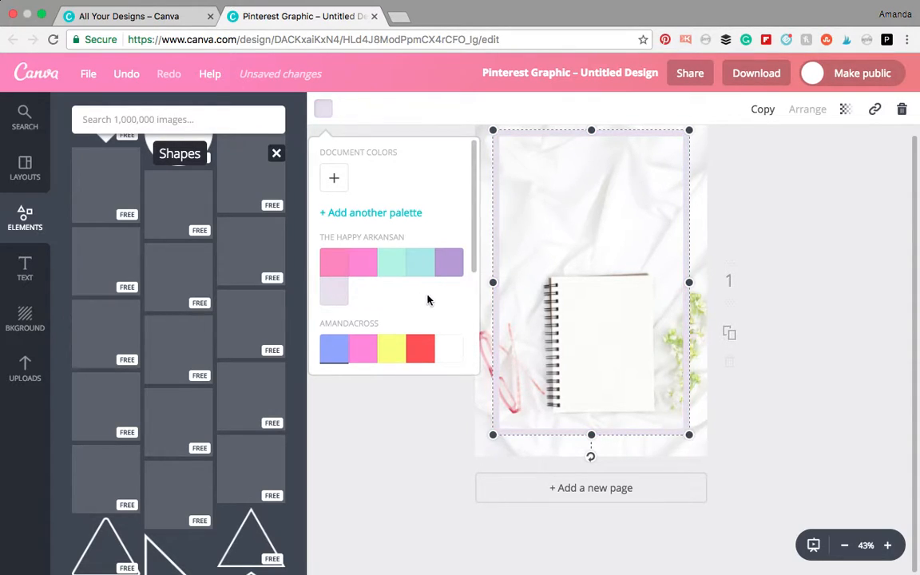
{"action": "left_click", "coordinate": [452, 275]}
{"action": "left_click", "coordinate": [392, 268]}
{"action": "left_click", "coordinate": [423, 268]}
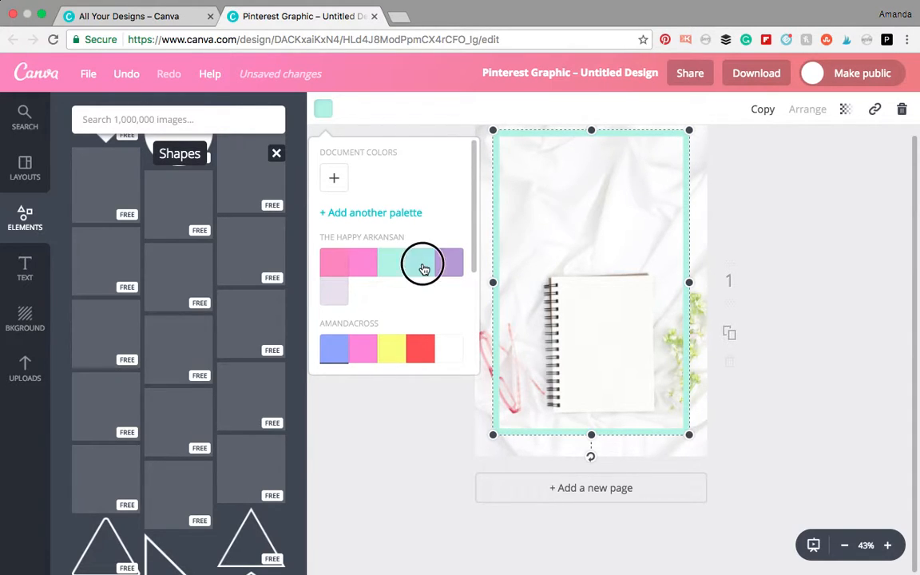
{"action": "left_click", "coordinate": [370, 269]}
{"action": "left_click", "coordinate": [400, 451]}
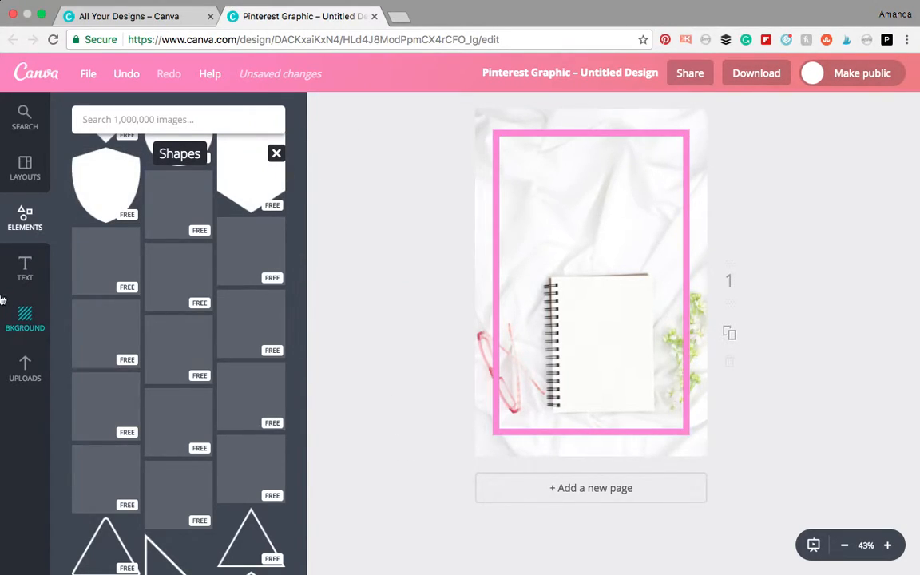
- Insert a solid square from the shapes and reshape it into a shallow full-width band along the page's lower edge
{"action": "left_click", "coordinate": [33, 282]}
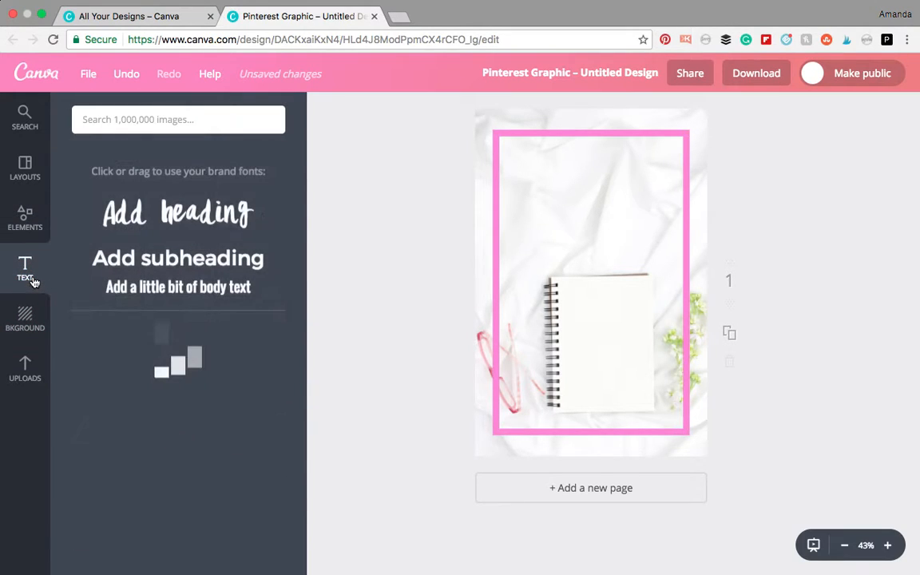
{"action": "left_click", "coordinate": [27, 215]}
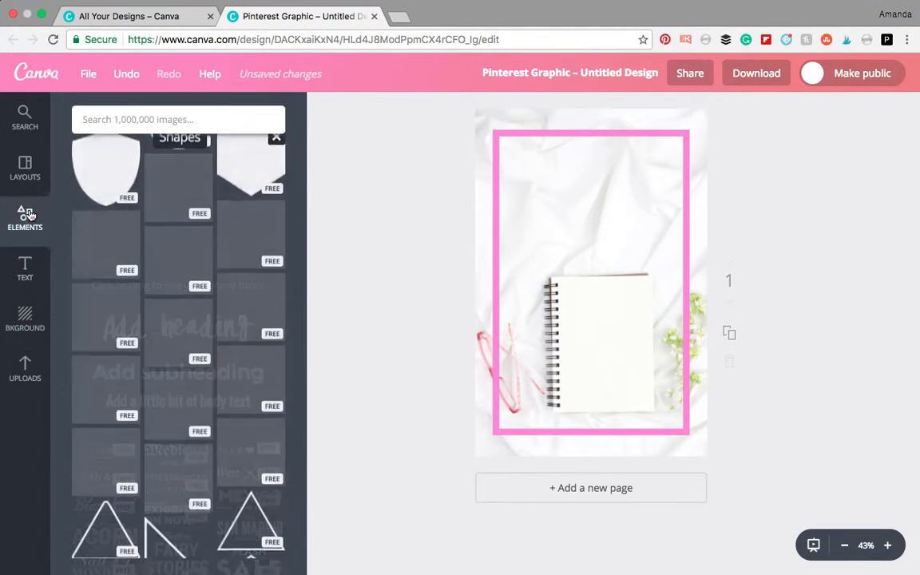
{"action": "left_click_drag", "start_coordinate": [300, 291], "coordinate": [300, 107]}
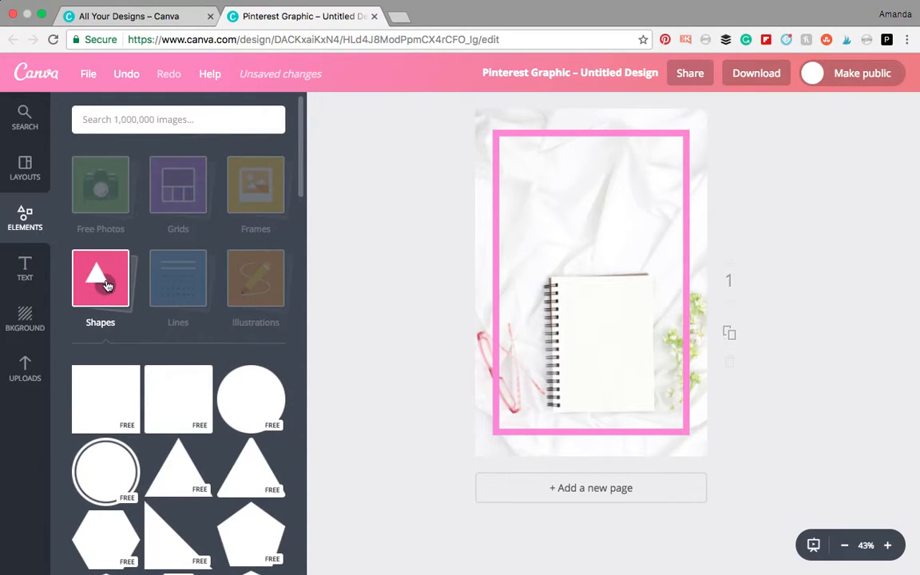
{"action": "left_click", "coordinate": [112, 413]}
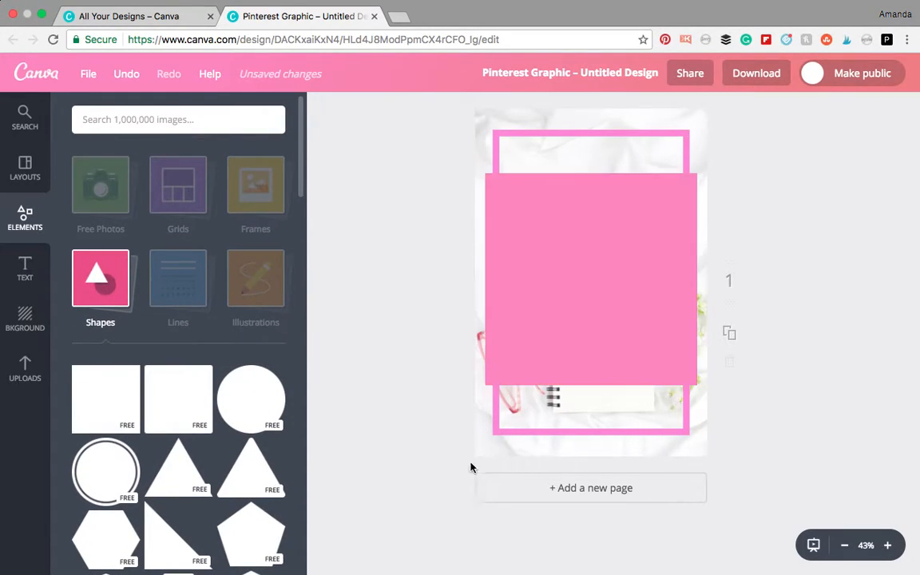
{"action": "left_click_drag", "start_coordinate": [611, 293], "coordinate": [615, 518]}
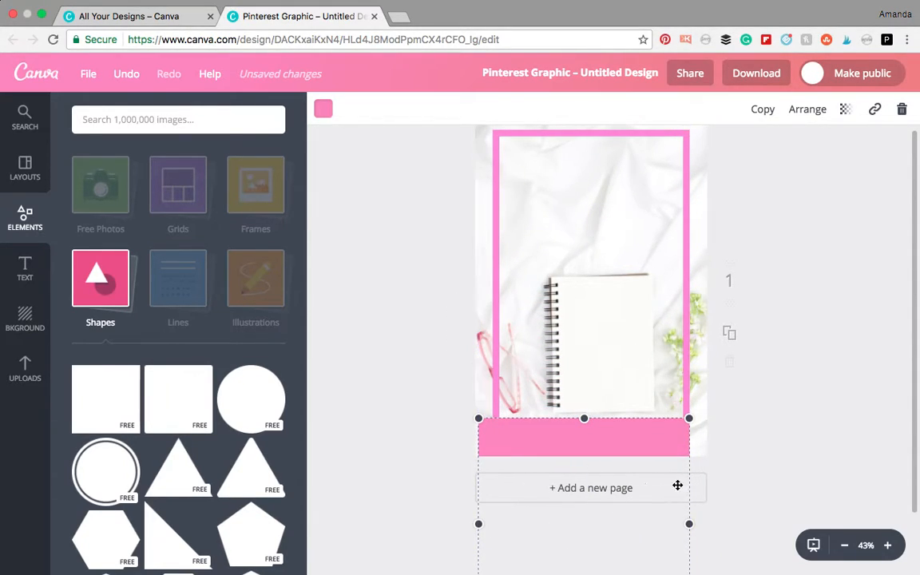
{"action": "left_click_drag", "start_coordinate": [694, 518], "coordinate": [714, 521]}
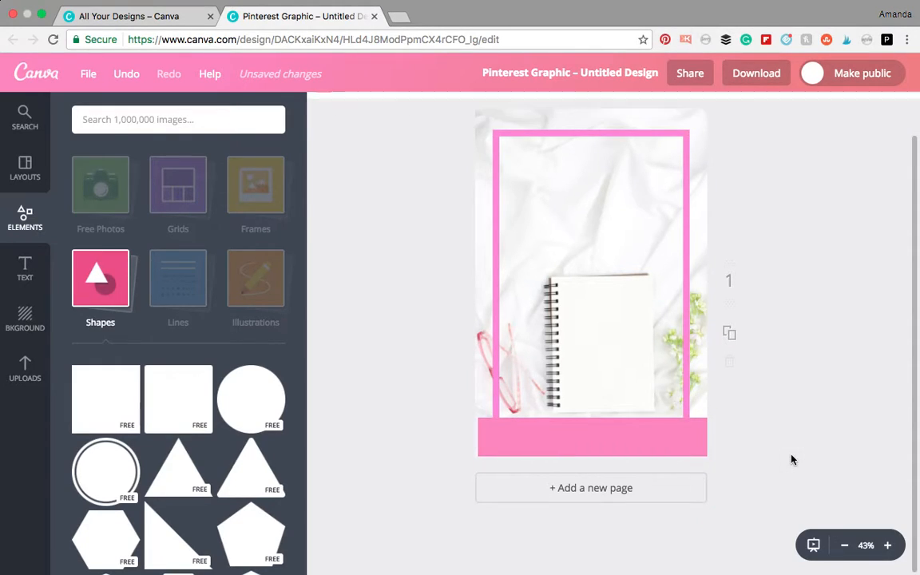
{"action": "mouse_move", "coordinate": [618, 440]}
{"action": "left_mouse_down"}
{"action": "mouse_move", "coordinate": [614, 277]}
{"action": "mouse_move", "coordinate": [594, 294]}
{"action": "mouse_move", "coordinate": [620, 426]}
{"action": "left_mouse_up"}
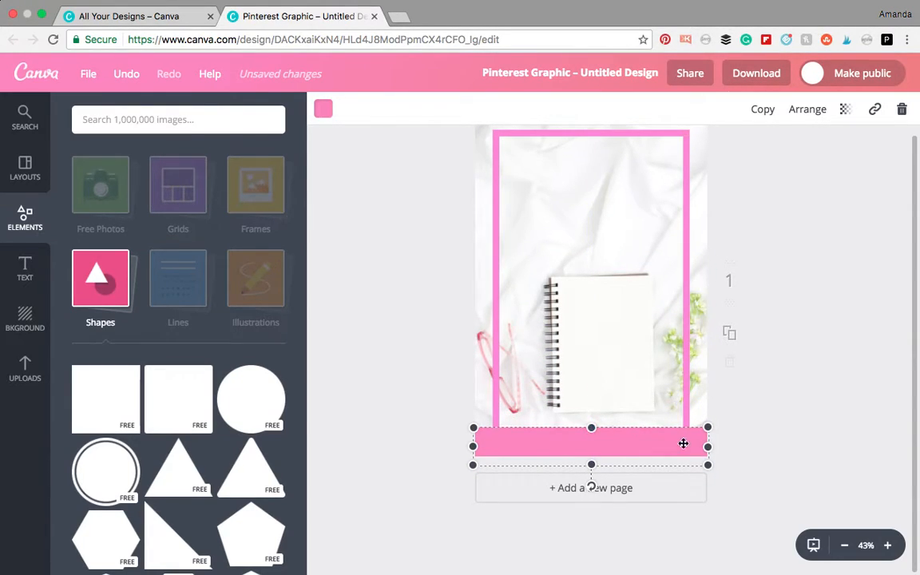
- Narrow the band to roughly the outline frame's width, about 601 px, reduce its height and centre it over the frame's bottom edge
{"action": "left_click", "coordinate": [763, 445]}
{"action": "left_click", "coordinate": [668, 440]}
{"action": "left_click_drag", "start_coordinate": [707, 443], "coordinate": [685, 442]}
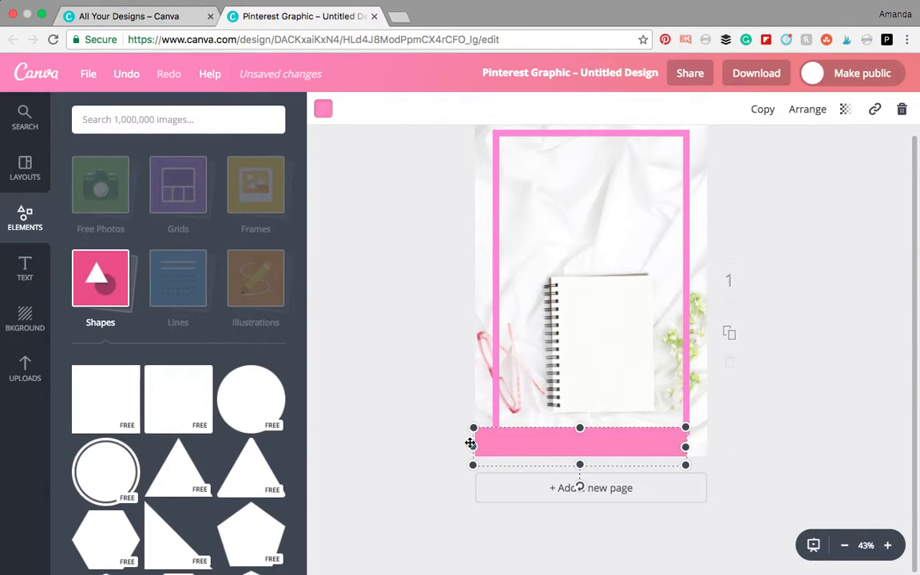
{"action": "left_click_drag", "start_coordinate": [473, 446], "coordinate": [500, 440]}
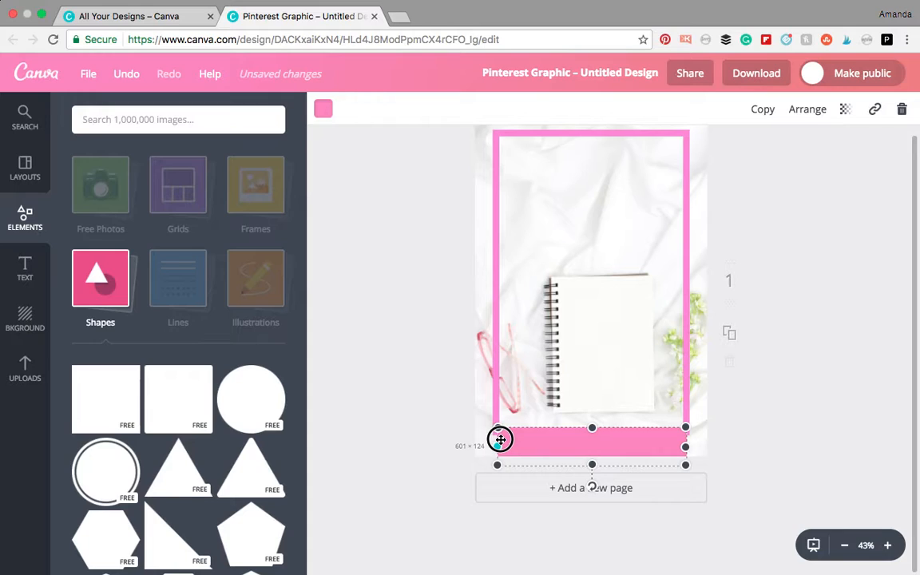
{"action": "left_click_drag", "start_coordinate": [615, 439], "coordinate": [595, 425]}
{"action": "left_click", "coordinate": [764, 479]}
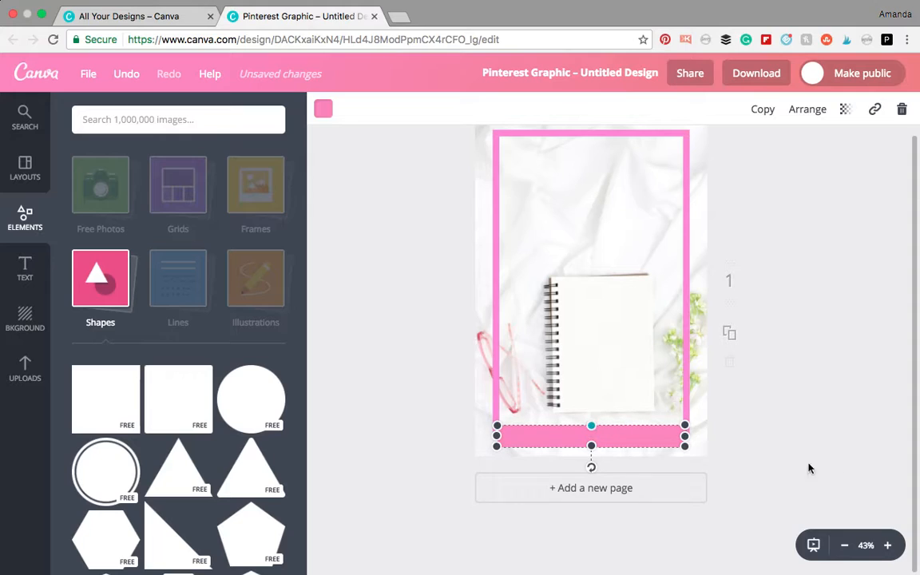
{"action": "left_click", "coordinate": [783, 433]}
{"action": "mouse_move", "coordinate": [639, 439]}
{"action": "left_mouse_down"}
{"action": "mouse_move", "coordinate": [639, 427]}
{"action": "mouse_move", "coordinate": [639, 436]}
{"action": "left_mouse_up"}
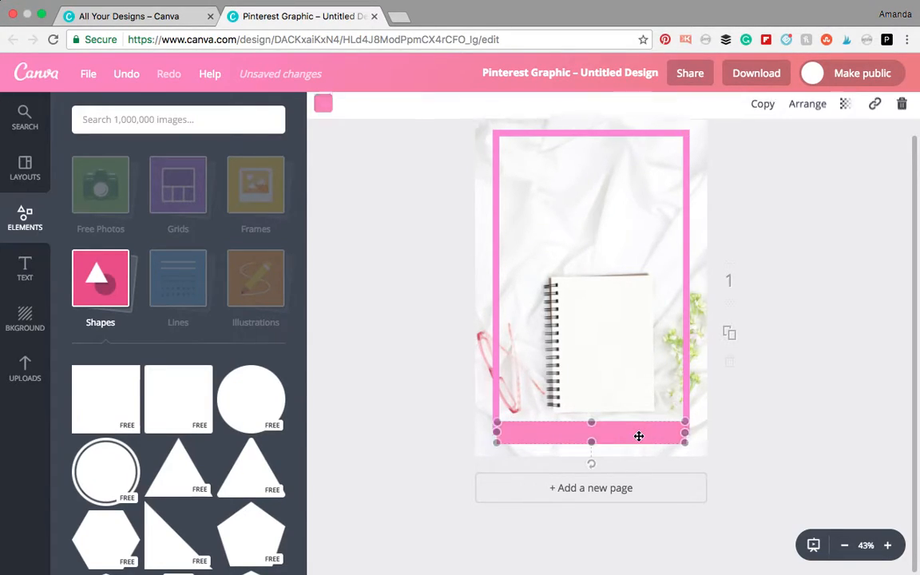
- Recolour the band with the same bright pink as the outline frame
{"action": "left_click", "coordinate": [322, 108]}
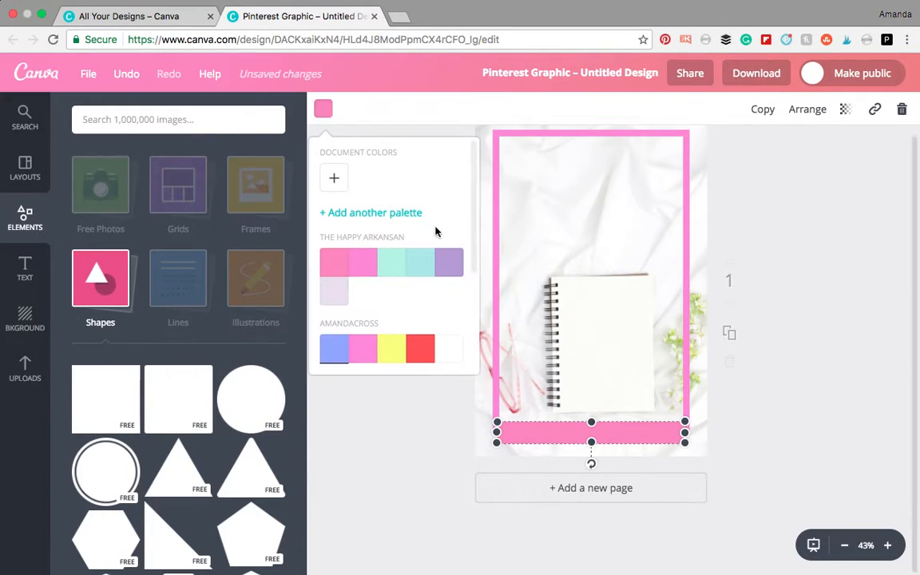
{"action": "left_click", "coordinate": [421, 486]}
{"action": "left_click", "coordinate": [421, 487]}
{"action": "left_click", "coordinate": [660, 442]}
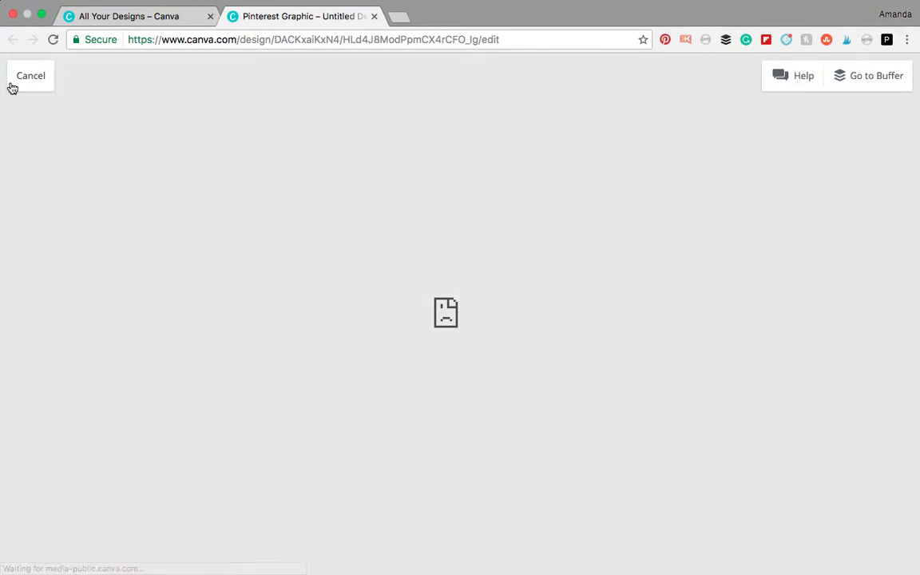
{"action": "left_click", "coordinate": [13, 86]}
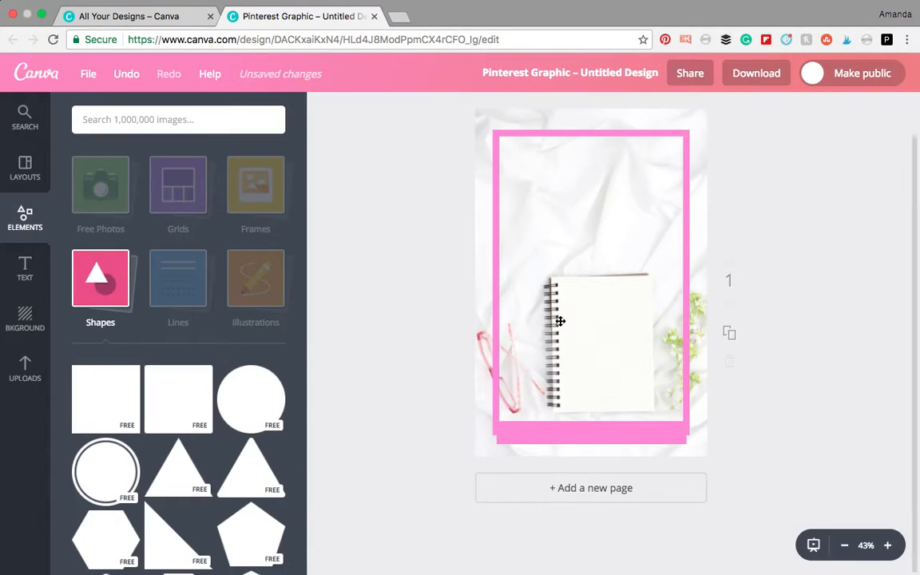
- Make the pink band thinner and realign it vertically over the frame's bottom edge
{"action": "left_click", "coordinate": [621, 428]}
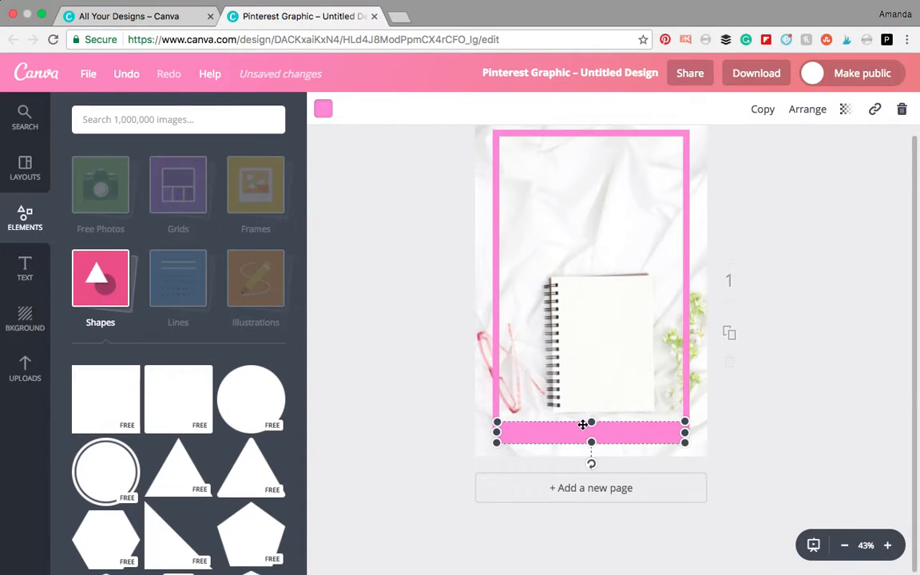
{"action": "left_click_drag", "start_coordinate": [593, 423], "coordinate": [592, 430]}
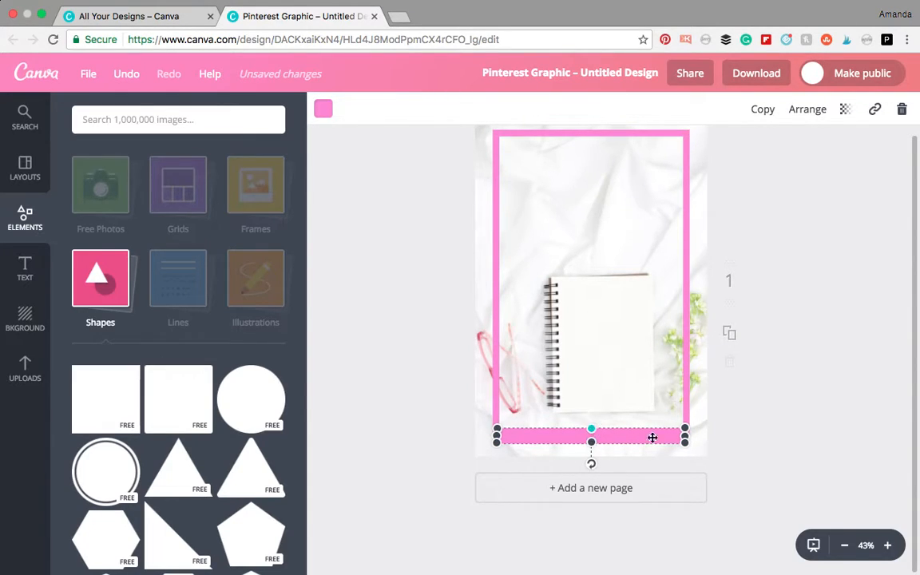
{"action": "left_click", "coordinate": [757, 475]}
{"action": "mouse_move", "coordinate": [622, 439]}
{"action": "left_mouse_down"}
{"action": "mouse_move", "coordinate": [618, 413]}
{"action": "mouse_move", "coordinate": [622, 434]}
{"action": "left_mouse_up"}
- Shorten the band at both ends so it is narrower than the frame, and centre it horizontally on the page
{"action": "left_click", "coordinate": [563, 434]}
{"action": "left_click_drag", "start_coordinate": [496, 430], "coordinate": [505, 431]}
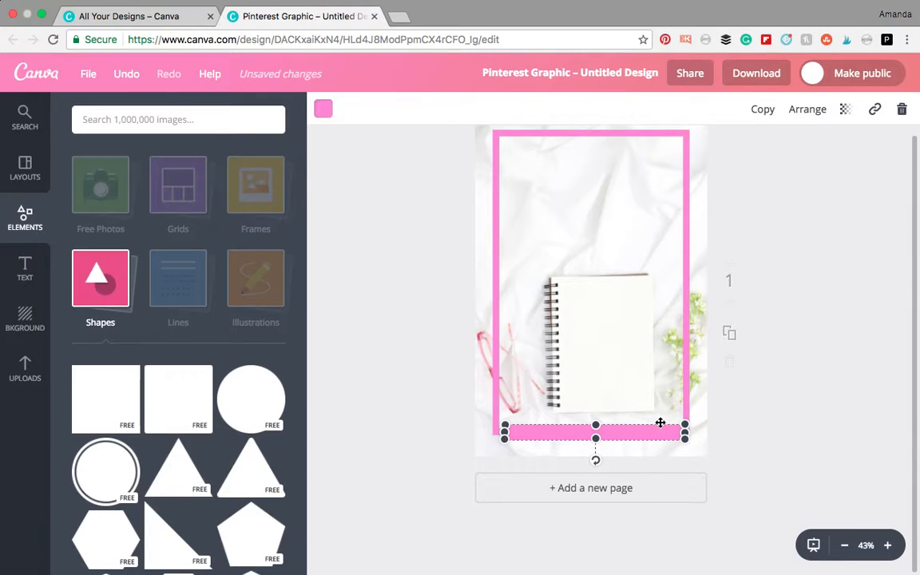
{"action": "left_click_drag", "start_coordinate": [689, 432], "coordinate": [674, 432]}
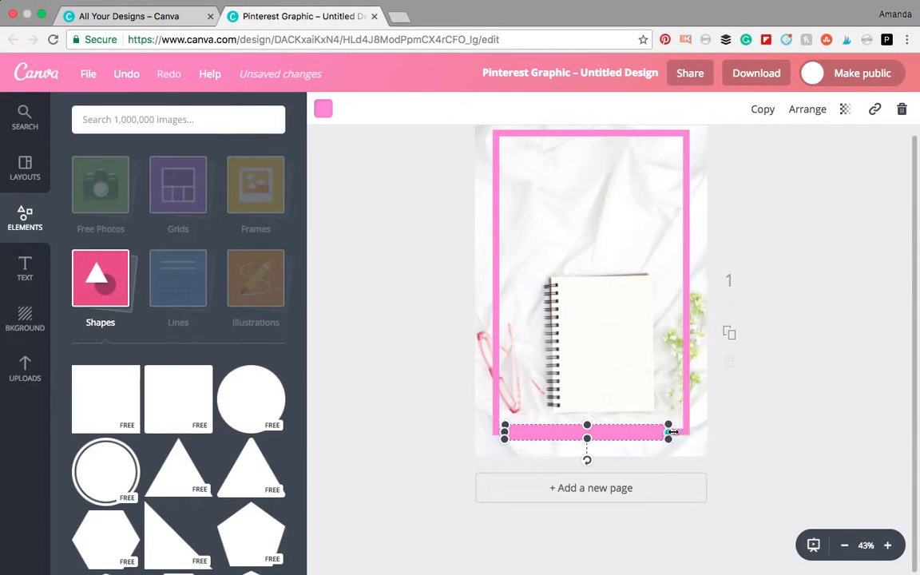
{"action": "left_click_drag", "start_coordinate": [614, 436], "coordinate": [618, 433]}
{"action": "left_click", "coordinate": [824, 467]}
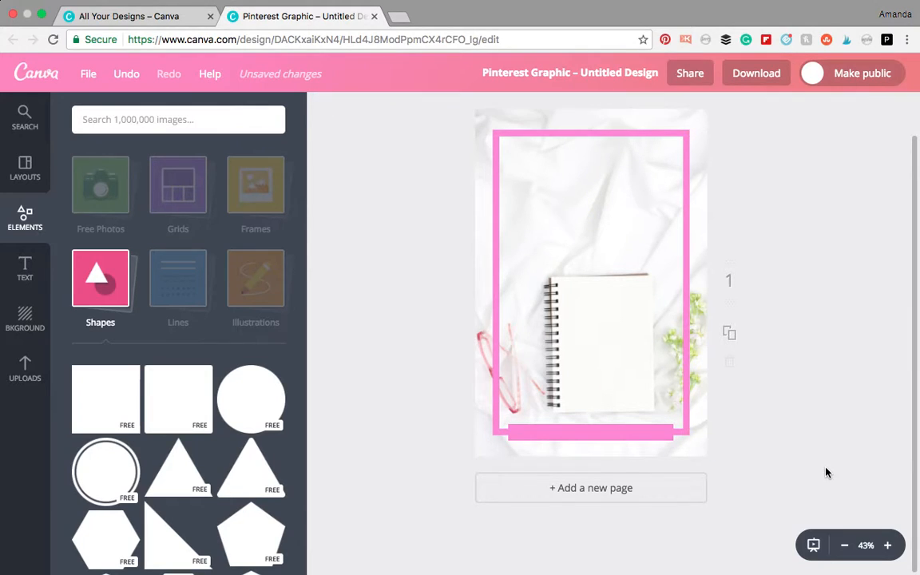
- Add a subheading text in the brand font and place it centred on the pink band
{"action": "left_click", "coordinate": [25, 267]}
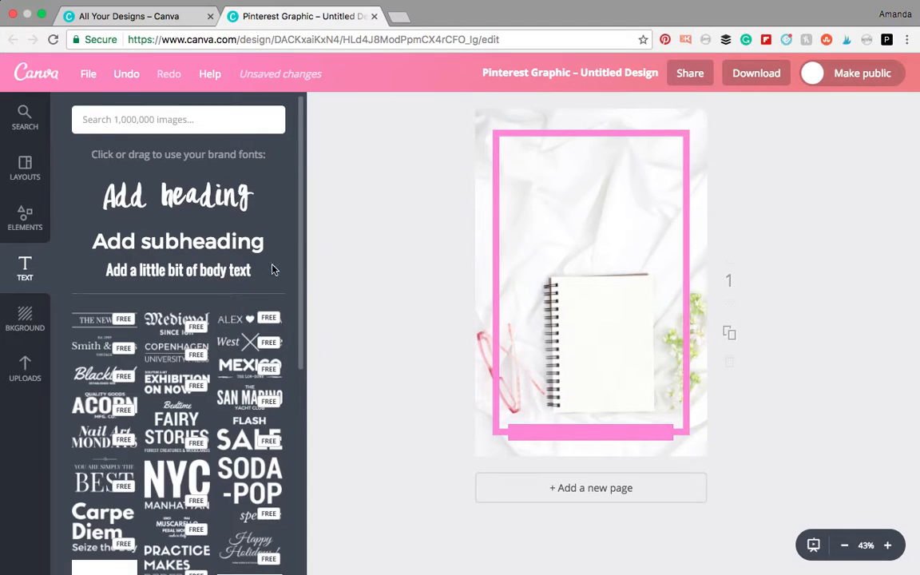
{"action": "left_click", "coordinate": [888, 547]}
{"action": "left_click", "coordinate": [888, 546]}
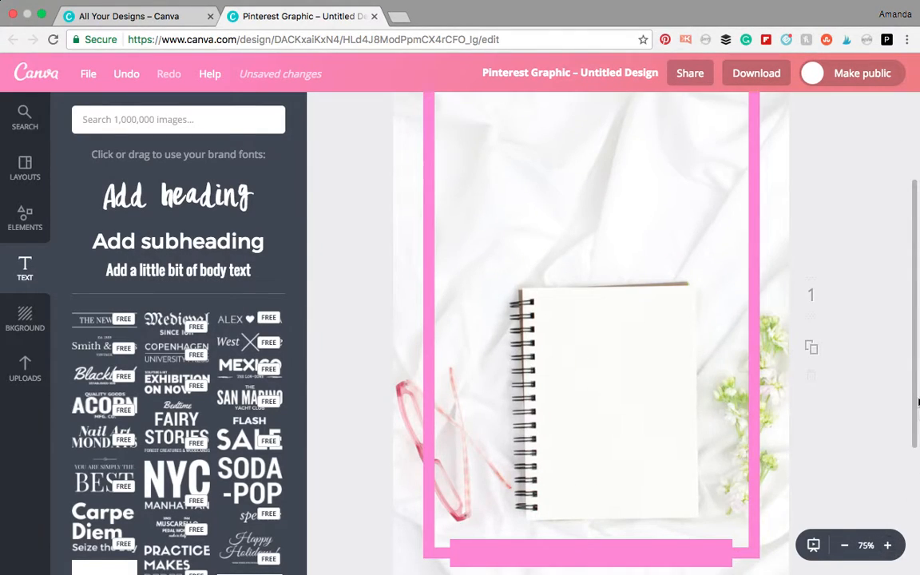
{"action": "left_click_drag", "start_coordinate": [912, 373], "coordinate": [910, 445]}
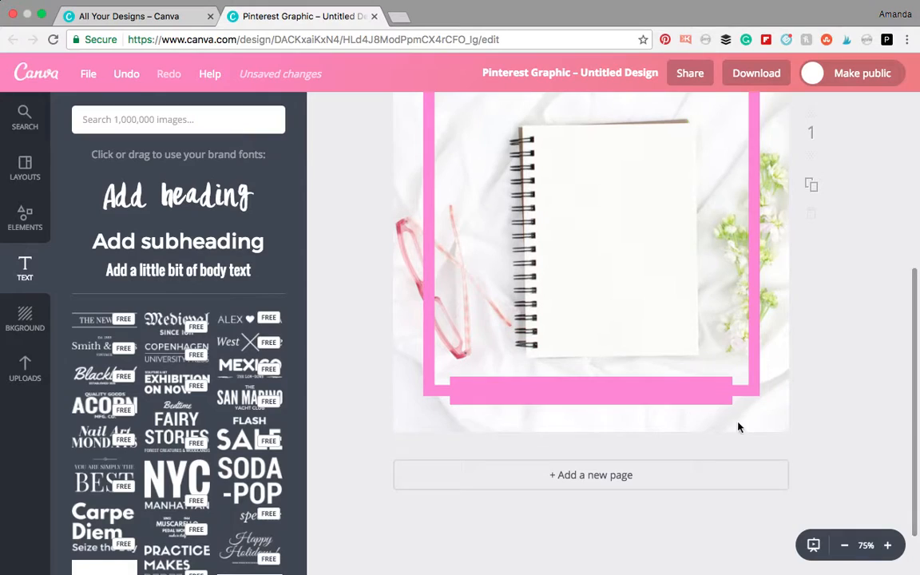
{"action": "left_click", "coordinate": [178, 243]}
{"action": "left_click", "coordinate": [591, 153]}
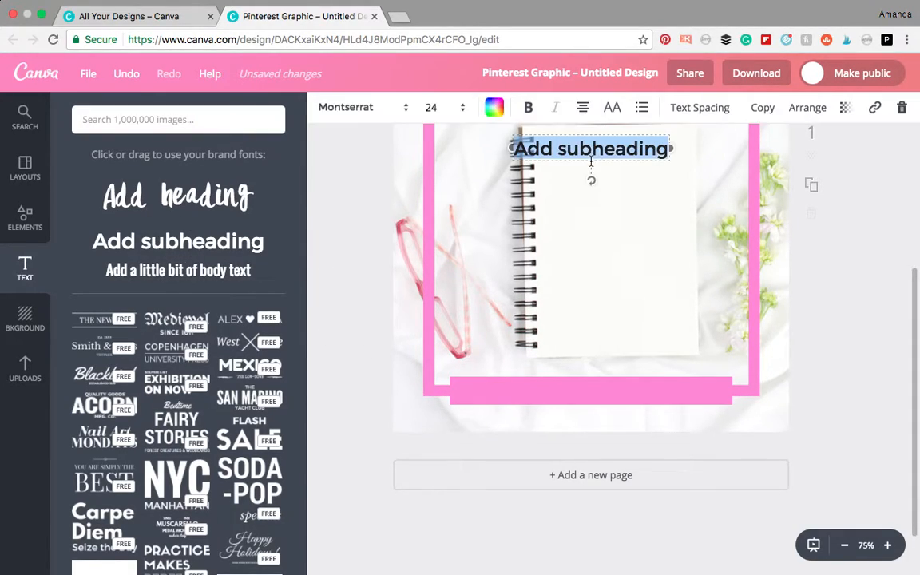
{"action": "left_click_drag", "start_coordinate": [591, 148], "coordinate": [594, 214]}
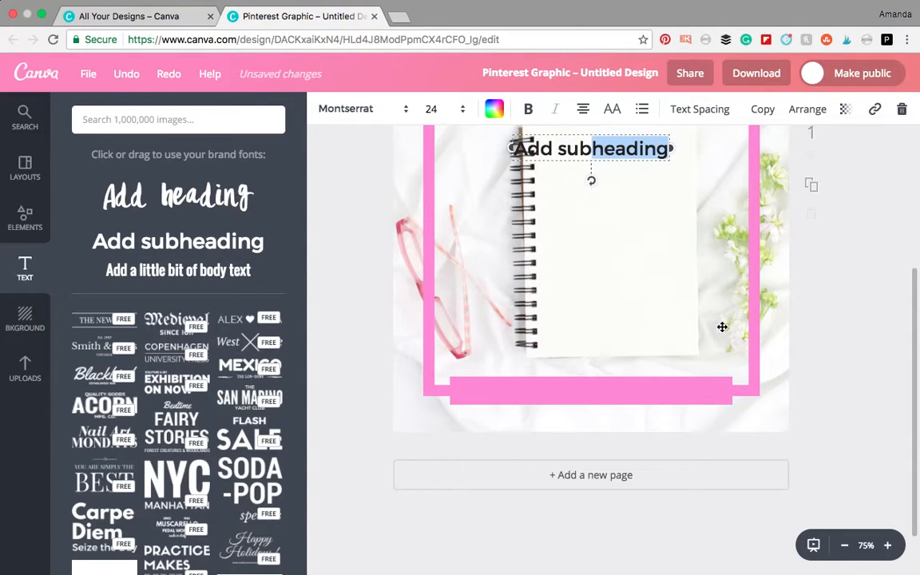
{"action": "left_click", "coordinate": [816, 392]}
{"action": "left_click_drag", "start_coordinate": [586, 144], "coordinate": [586, 390]}
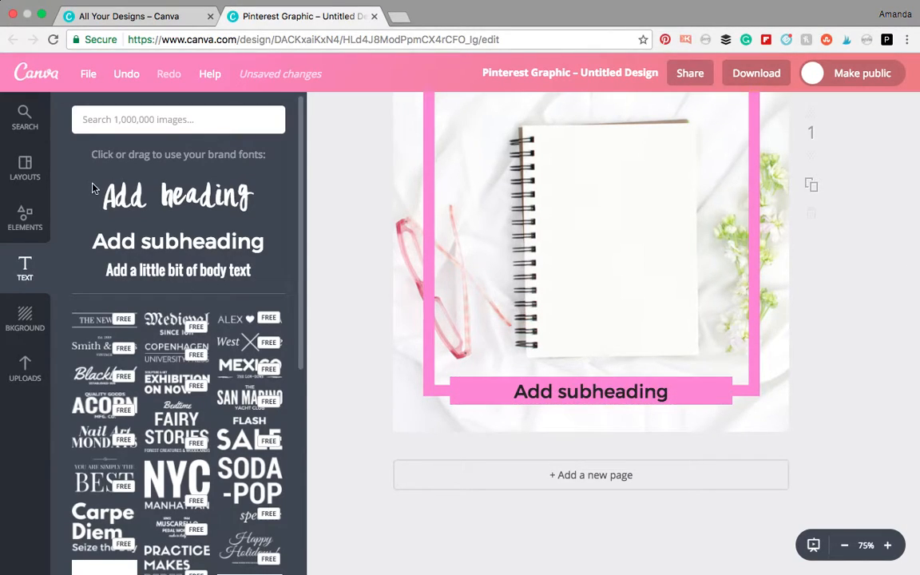
- Replace the placeholder text on the pink band with THEHAPPYARKANSAN.COM
{"action": "left_click", "coordinate": [663, 390]}
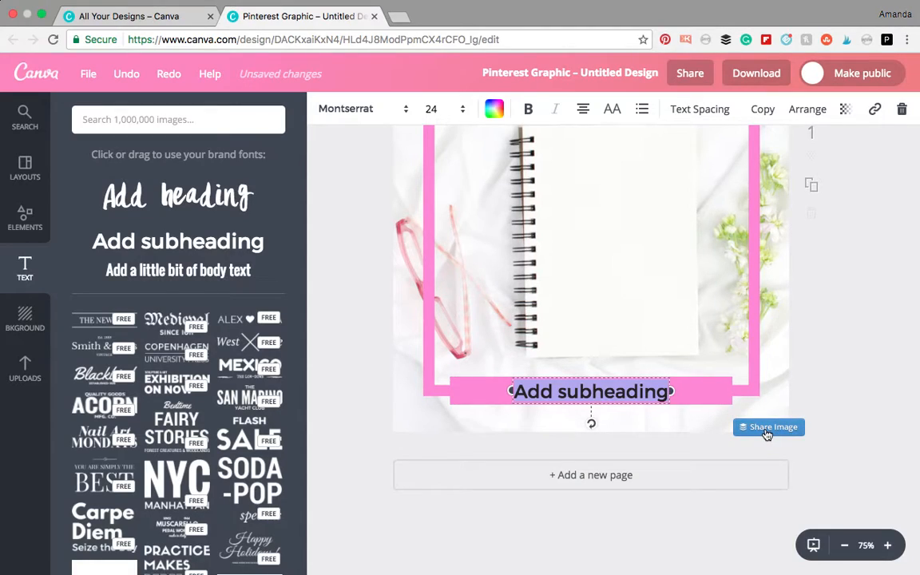
{"action": "type", "text": "THEHAPPYARKANSAN"}
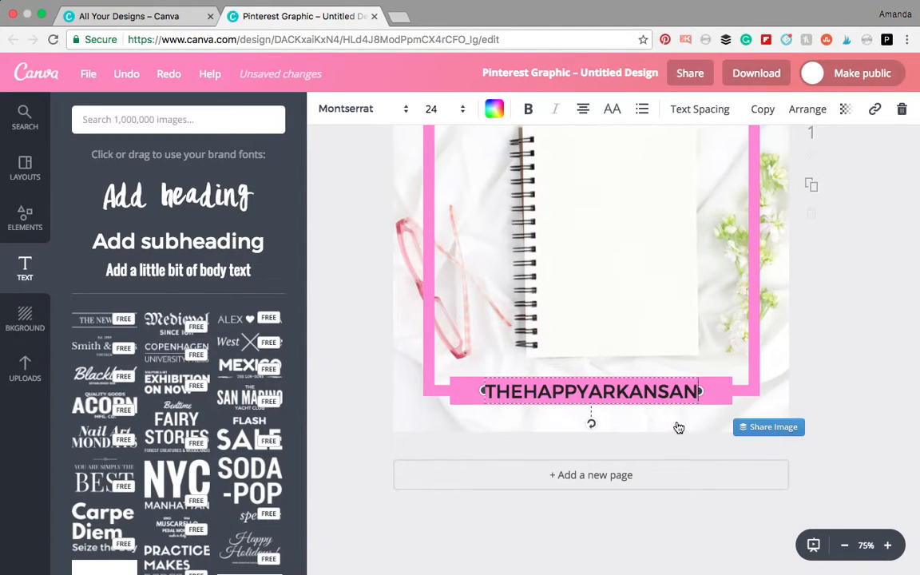
{"action": "type", "text": ".C"}
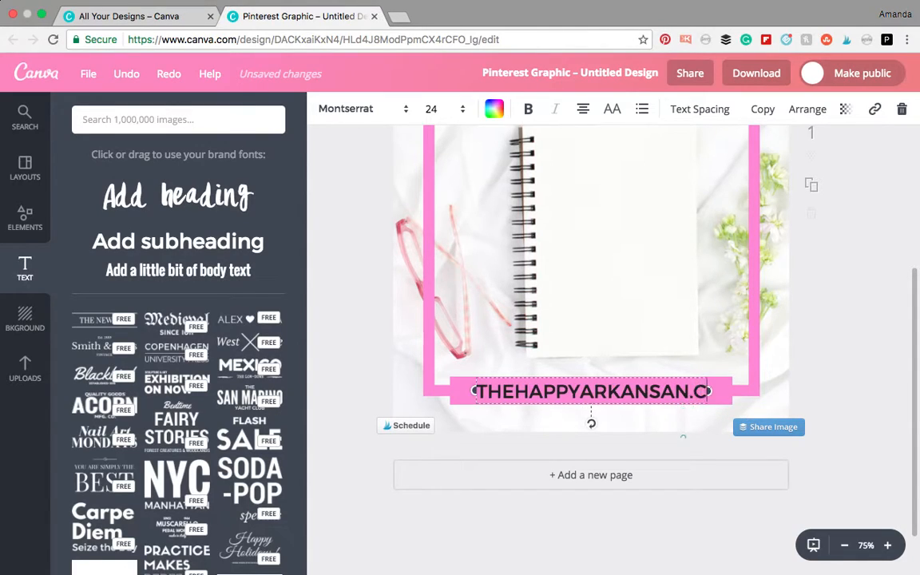
{"action": "type", "text": "OM"}
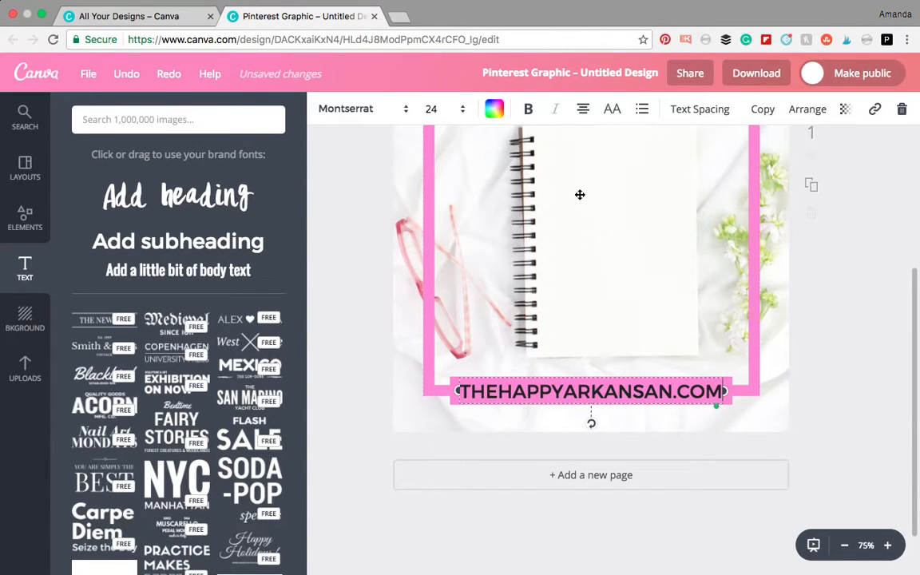
- Colour the website text white and keep it centred on the pink band
{"action": "left_click", "coordinate": [496, 110]}
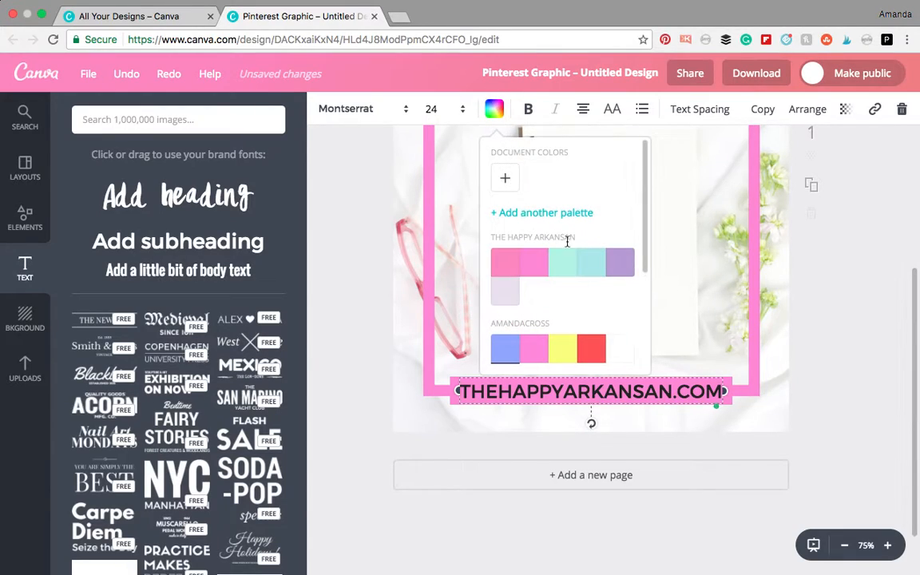
{"action": "left_click", "coordinate": [631, 344]}
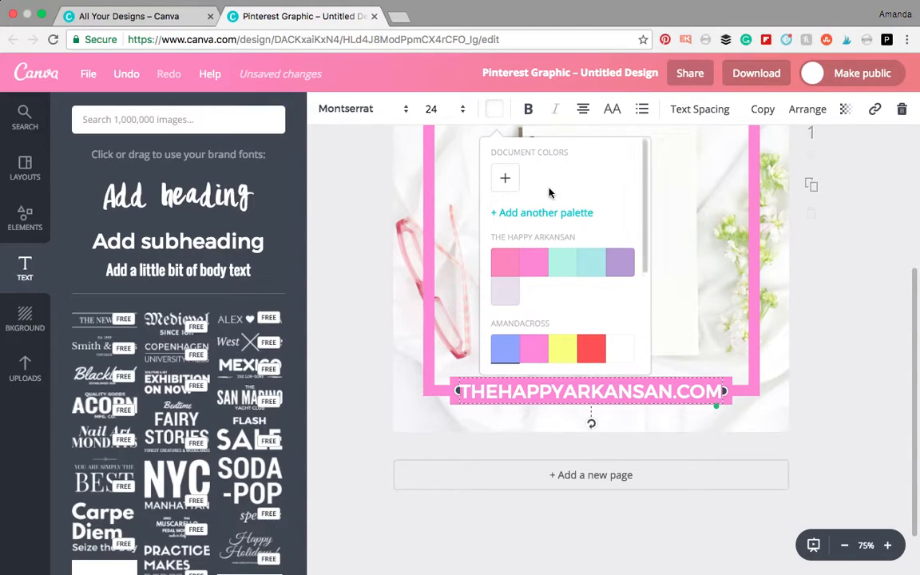
{"action": "left_click", "coordinate": [351, 388]}
{"action": "left_click_drag", "start_coordinate": [584, 388], "coordinate": [585, 391]}
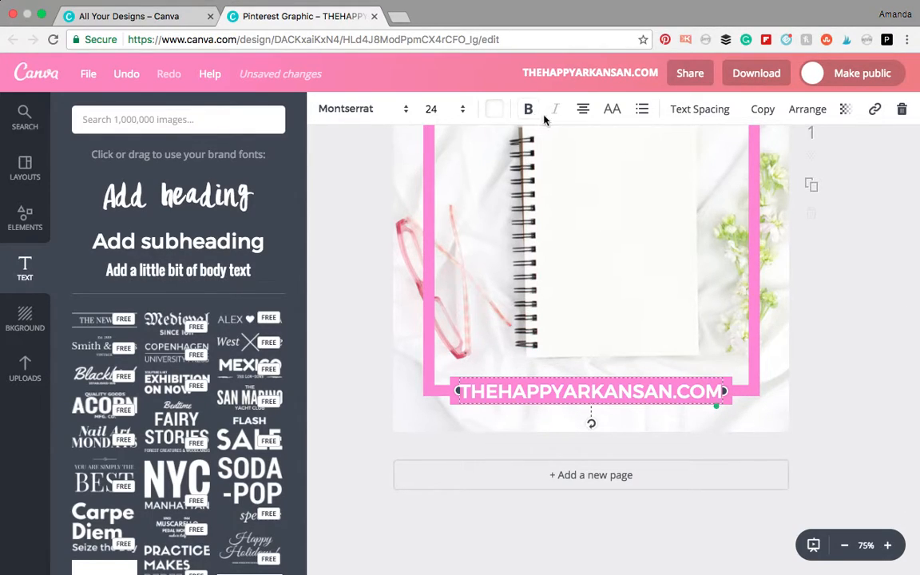
{"action": "left_click", "coordinate": [683, 110]}
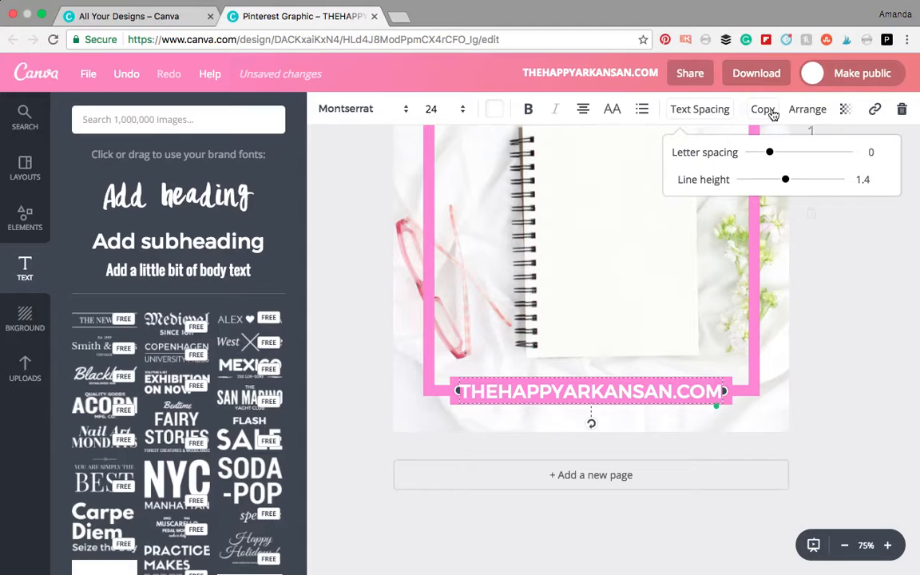
{"action": "left_click", "coordinate": [809, 109]}
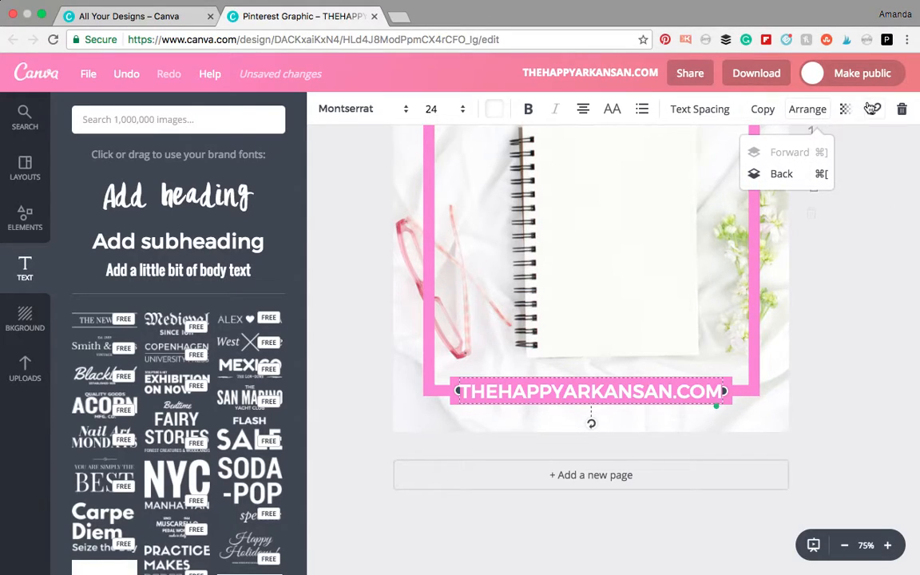
{"action": "left_click", "coordinate": [849, 111]}
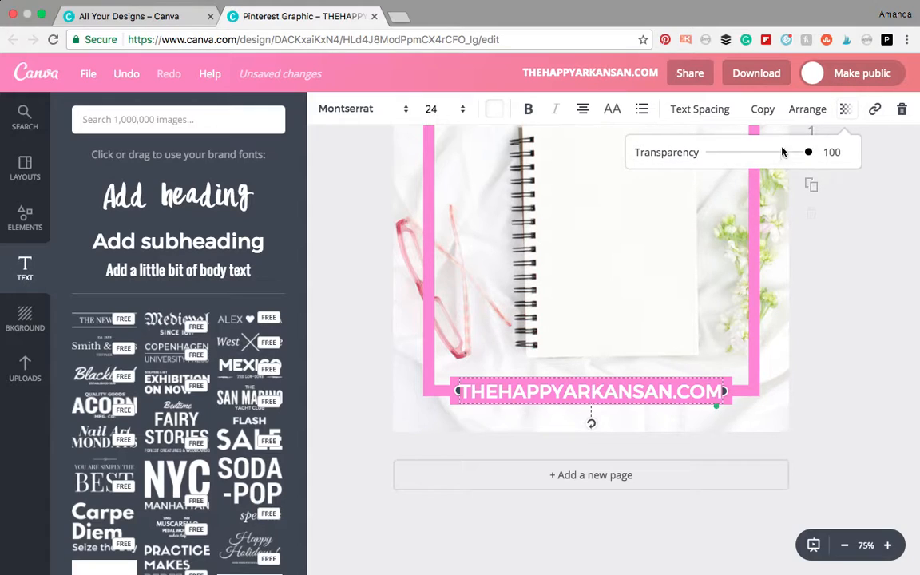
{"action": "left_click_drag", "start_coordinate": [815, 153], "coordinate": [896, 152]}
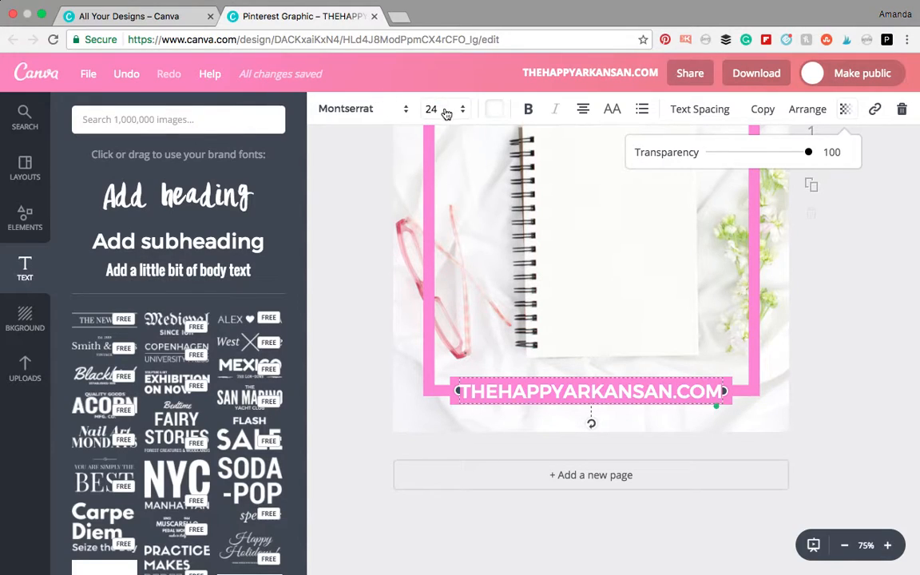
{"action": "left_click", "coordinate": [884, 417]}
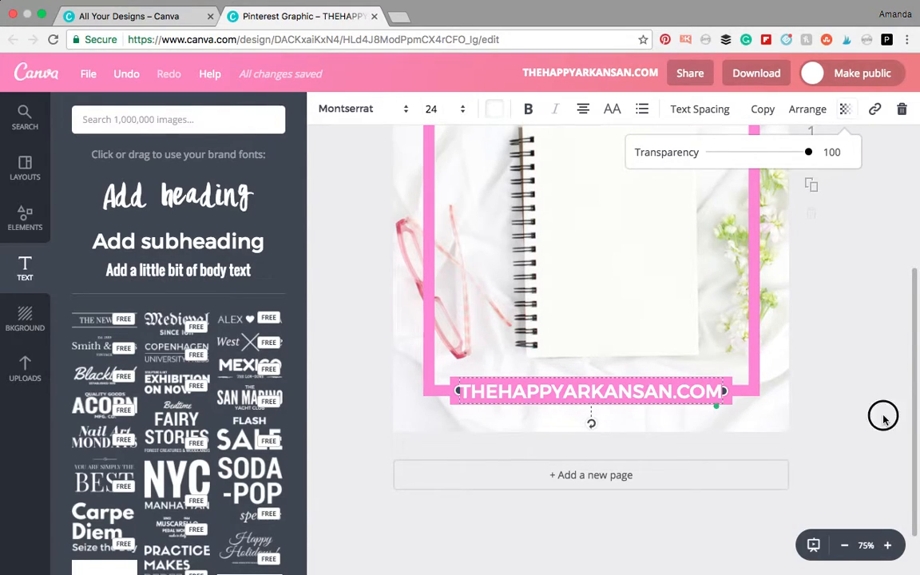
{"action": "left_click", "coordinate": [812, 457]}
{"action": "mouse_move", "coordinate": [606, 391]}
{"action": "left_mouse_down"}
{"action": "mouse_move", "coordinate": [596, 396]}
{"action": "mouse_move", "coordinate": [606, 397]}
{"action": "left_mouse_up"}
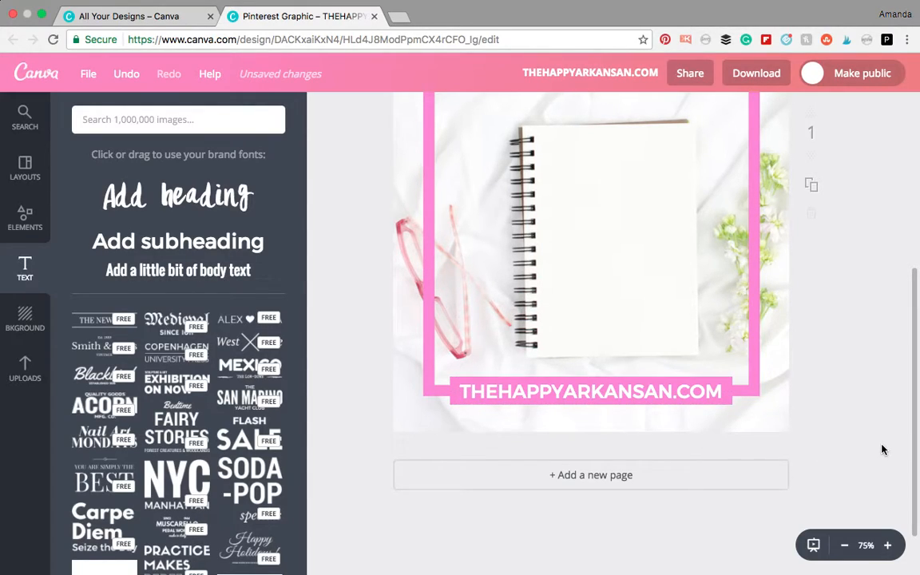
- Add a subheading text to the page and set its font to Playlist Script
{"action": "left_click_drag", "start_coordinate": [913, 454], "coordinate": [913, 370]}
{"action": "left_click", "coordinate": [844, 546]}
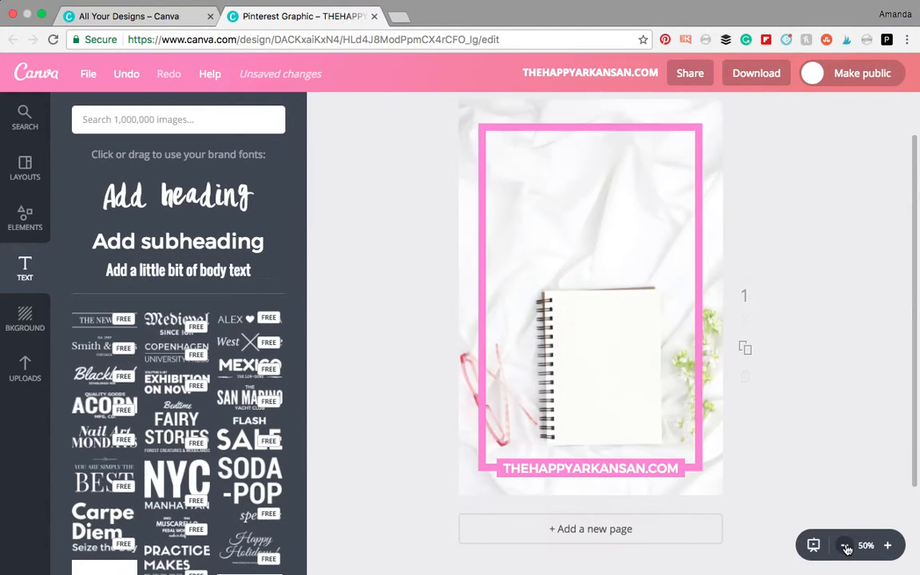
{"action": "left_click", "coordinate": [845, 546]}
{"action": "left_click", "coordinate": [887, 546]}
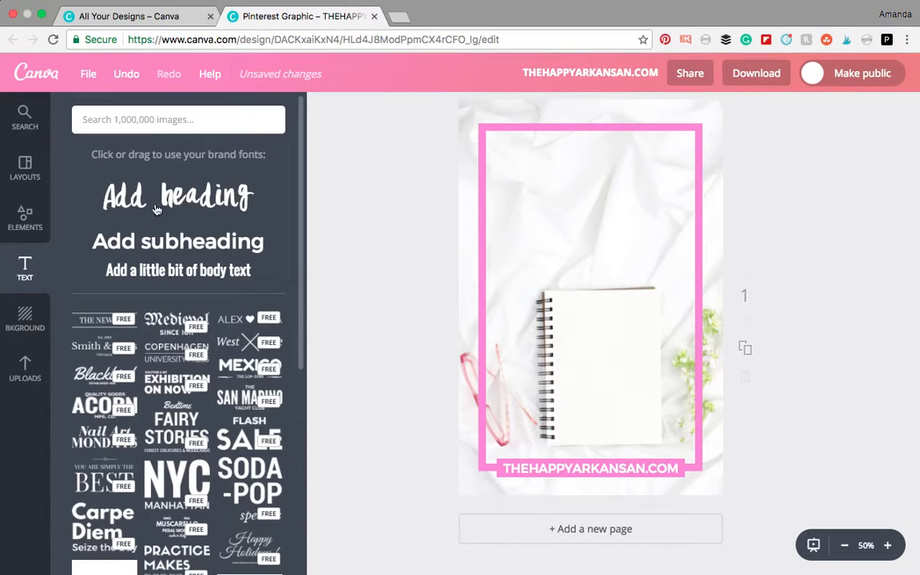
{"action": "left_click", "coordinate": [188, 252]}
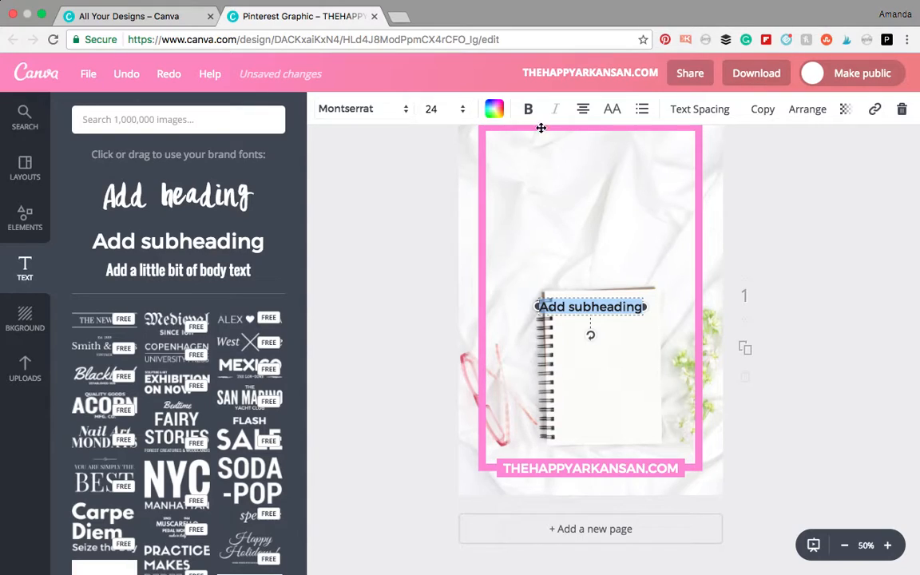
{"action": "left_click", "coordinate": [391, 110]}
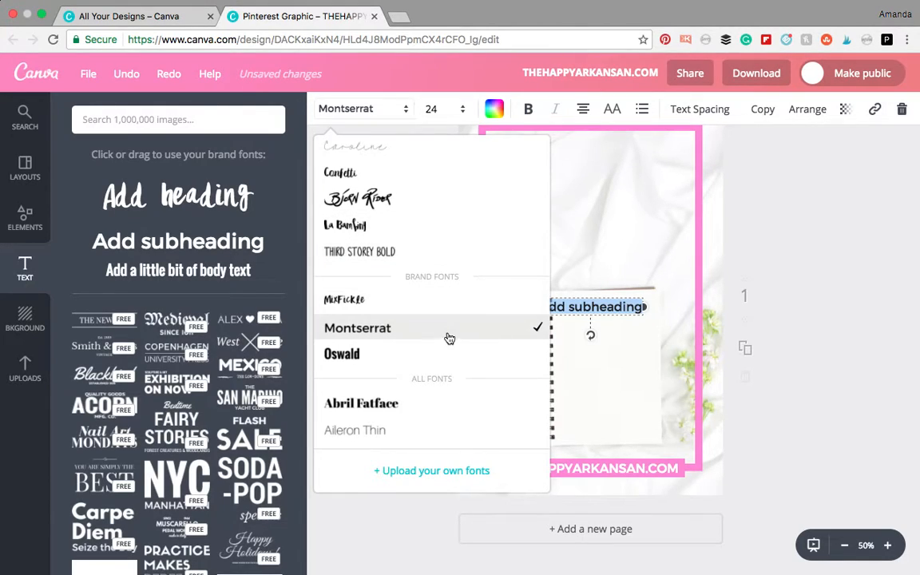
{"action": "scroll", "coordinate": [443, 334], "scroll_direction": "down", "scroll_amount": 3}
{"action": "scroll", "coordinate": [432, 327], "scroll_direction": "down", "scroll_amount": 6}
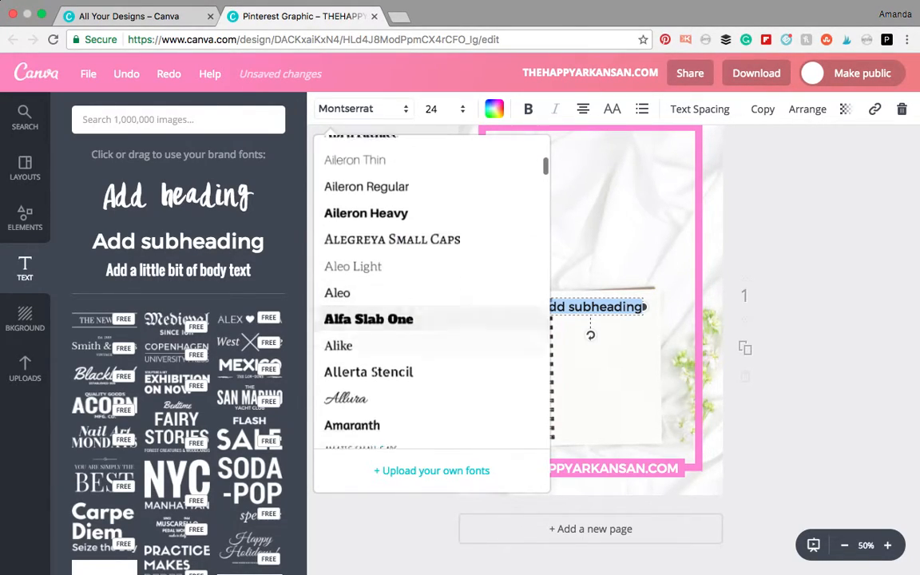
{"action": "left_click_drag", "start_coordinate": [548, 176], "coordinate": [540, 367]}
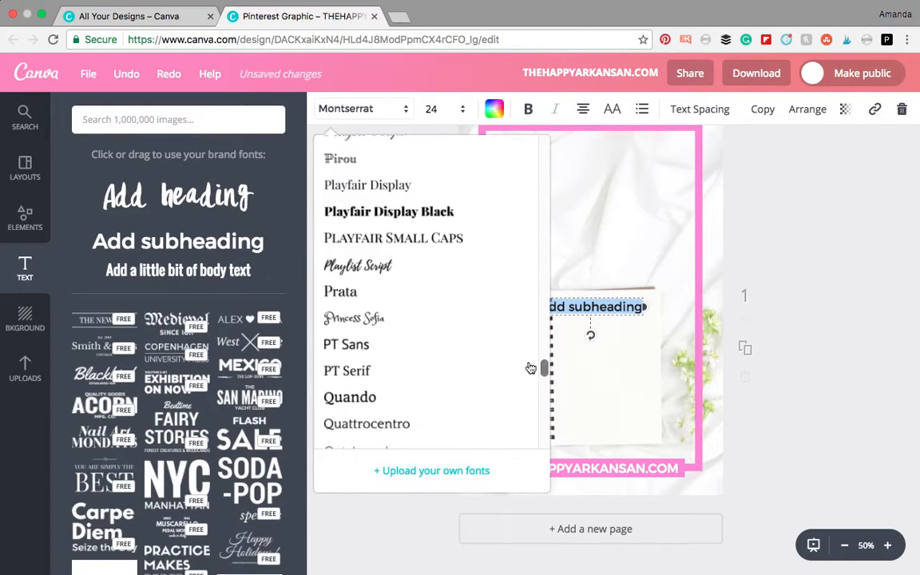
{"action": "left_click", "coordinate": [405, 278]}
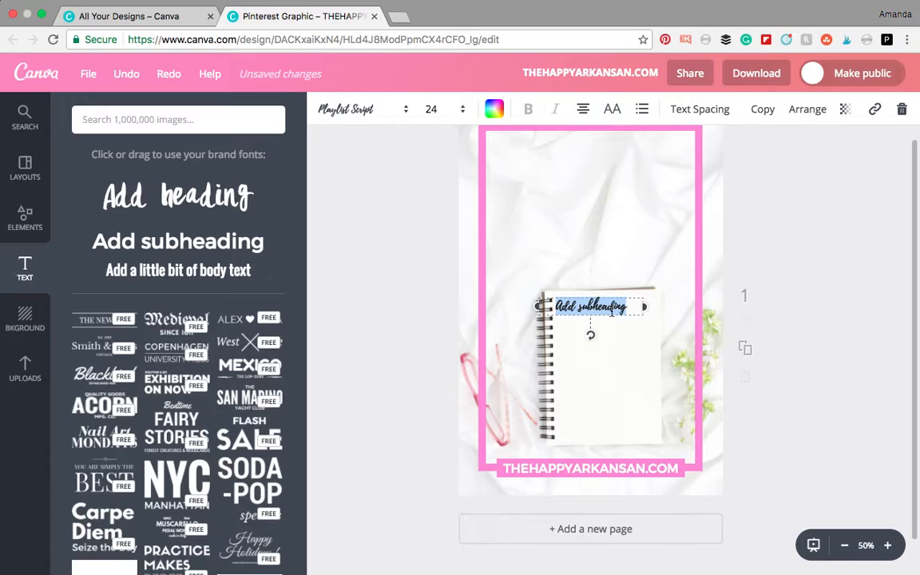
- Replace the script text's placeholder with 5 Tools and set its size to 56
{"action": "type", "text": "5 Tools"}
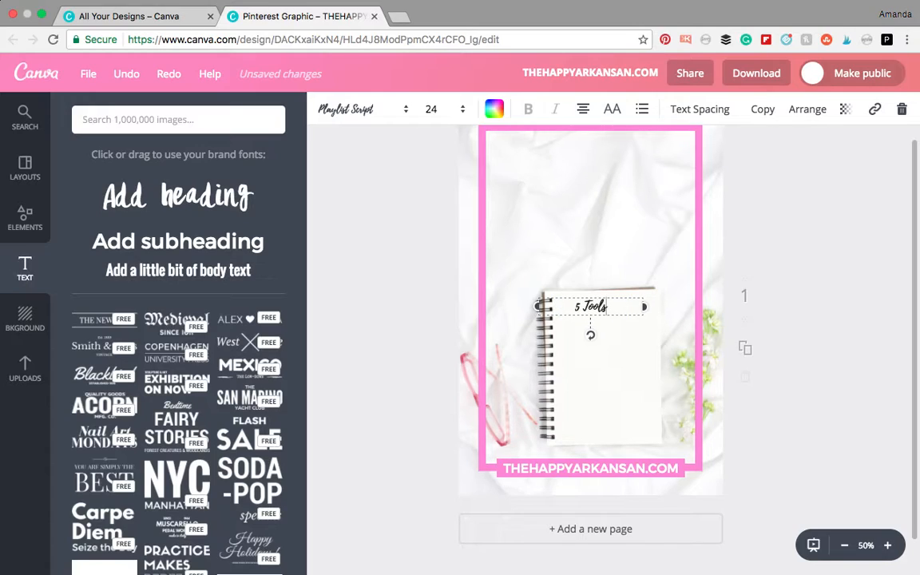
{"action": "left_click", "coordinate": [434, 109]}
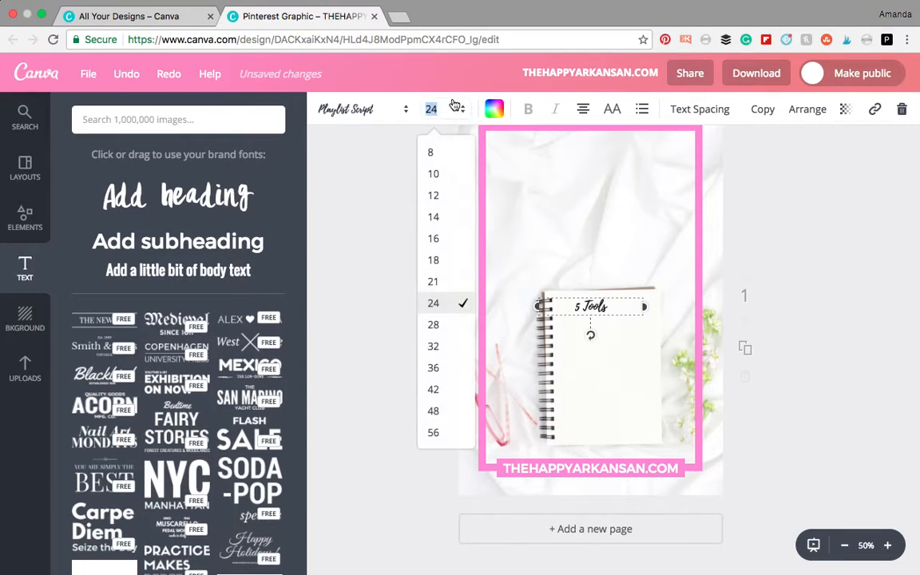
{"action": "left_click", "coordinate": [434, 411]}
{"action": "left_click", "coordinate": [430, 109]}
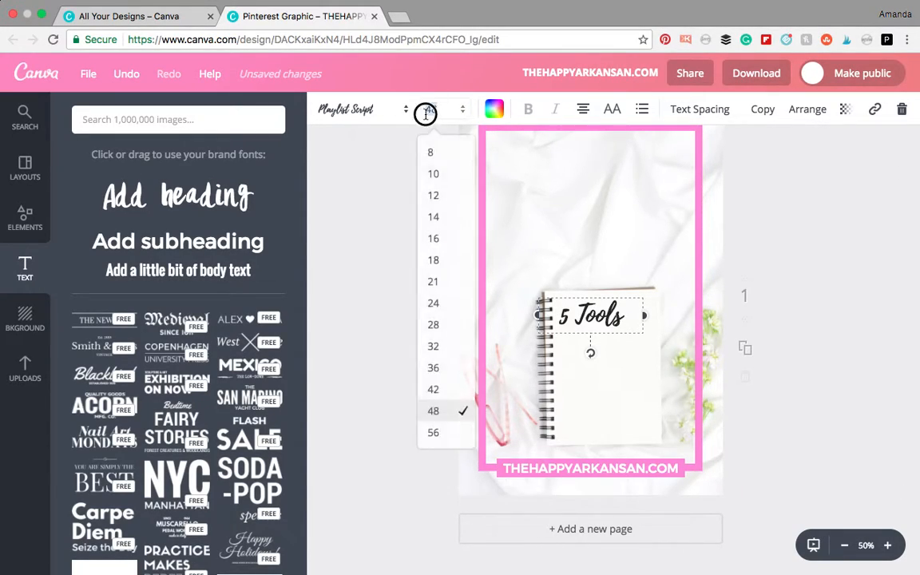
{"action": "left_click", "coordinate": [434, 433]}
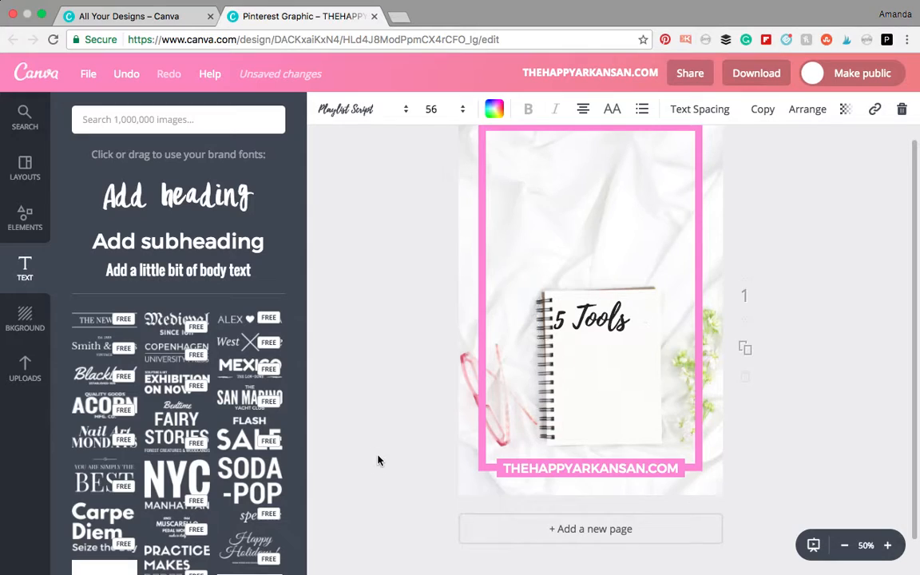
{"action": "left_click", "coordinate": [378, 458]}
- Place the 5 Tools title centred near the top of the pink frame and set its size to 96
{"action": "left_click_drag", "start_coordinate": [592, 326], "coordinate": [589, 198]}
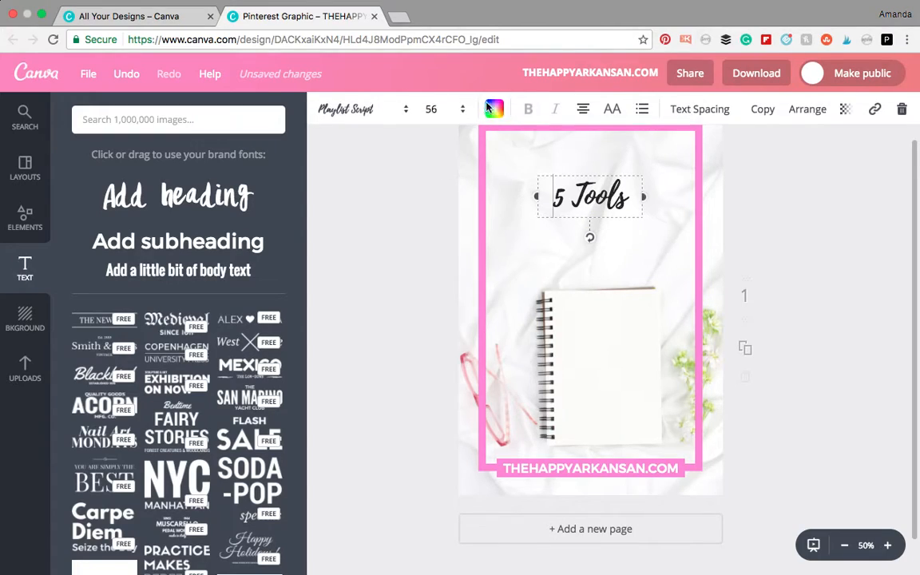
{"action": "left_click", "coordinate": [429, 109]}
{"action": "left_click", "coordinate": [433, 411]}
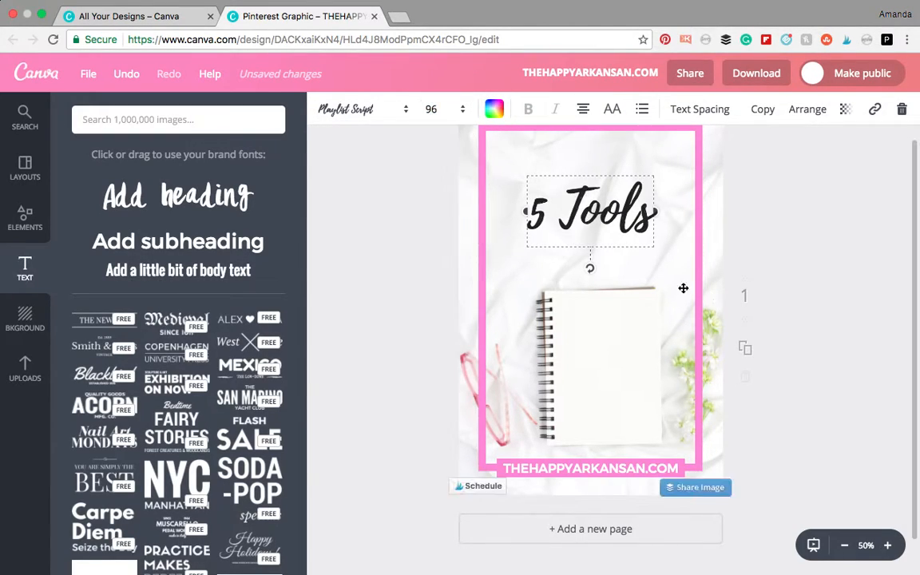
{"action": "left_click", "coordinate": [910, 267]}
{"action": "left_click_drag", "start_coordinate": [613, 207], "coordinate": [614, 182]}
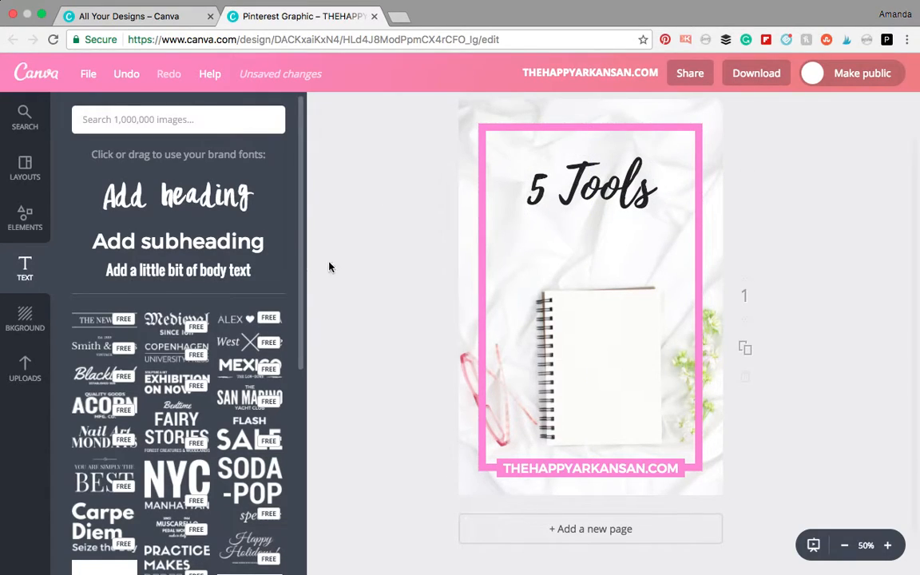
- Add a second subheading in the brand font that reads I USE TO UP MY PINTEREST GAME
{"action": "left_click_drag", "start_coordinate": [169, 246], "coordinate": [588, 311]}
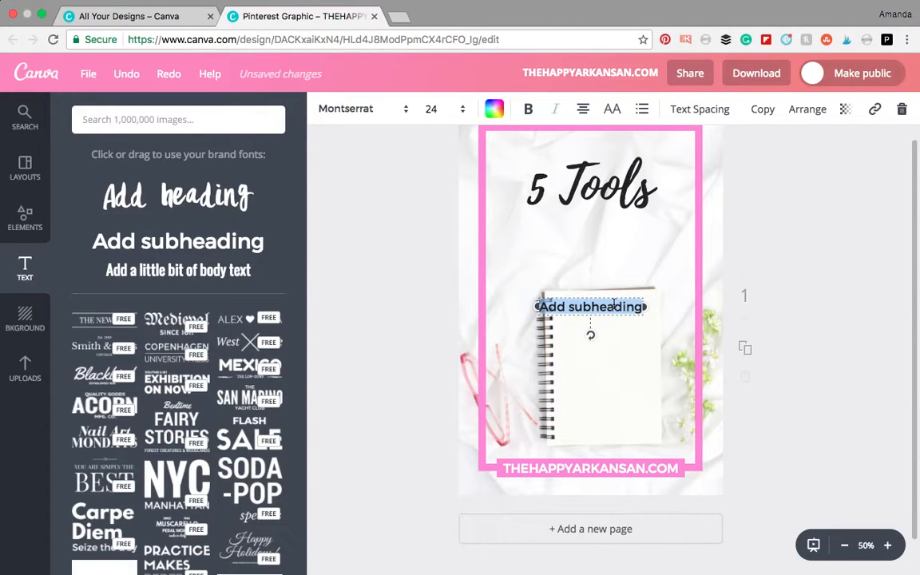
{"action": "key", "text": "BackSpace"}
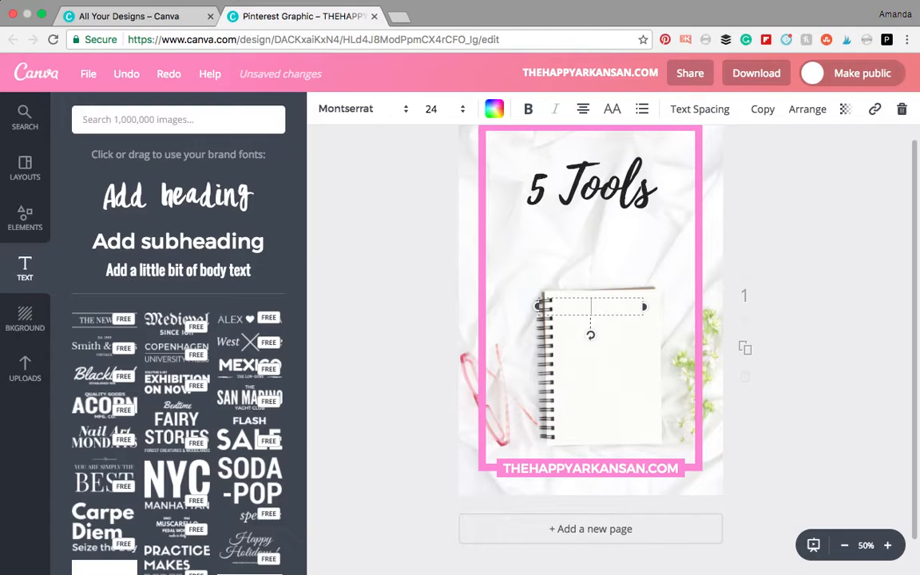
{"action": "type", "text": "I USE F"}
{"action": "key", "text": "BackSpace"}
{"action": "type", "text": "TO UP M"}
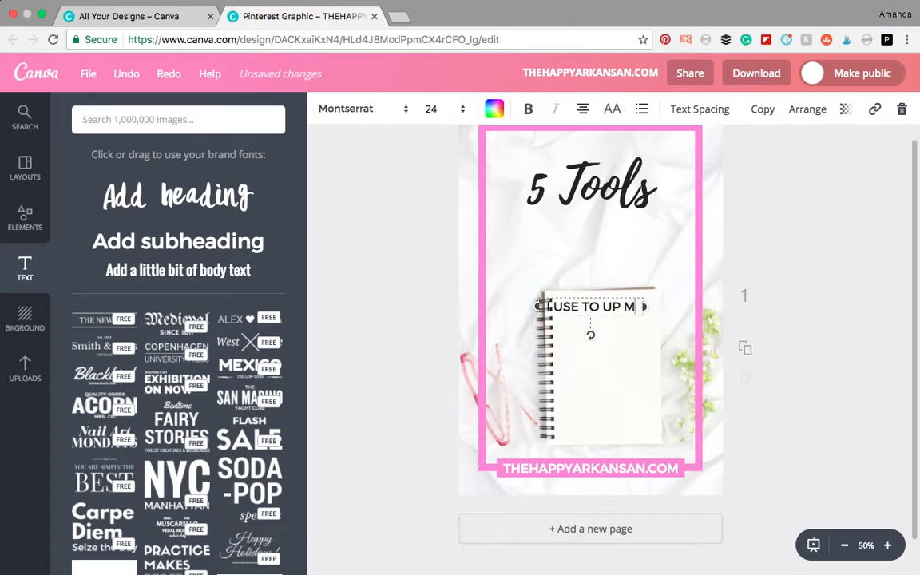
{"action": "type", "text": "Y PINTEREST GAME"}
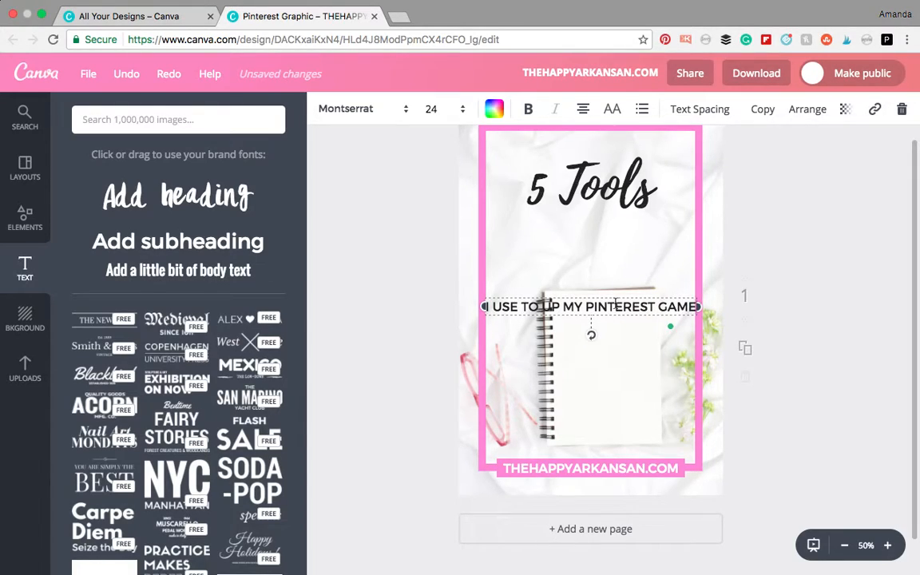
- Set the Pinterest game text to size 48, move it beneath the 5 Tools title, and adjust its box to wrap over four lines
{"action": "left_click_drag", "start_coordinate": [698, 305], "coordinate": [596, 305]}
{"action": "left_click", "coordinate": [438, 109]}
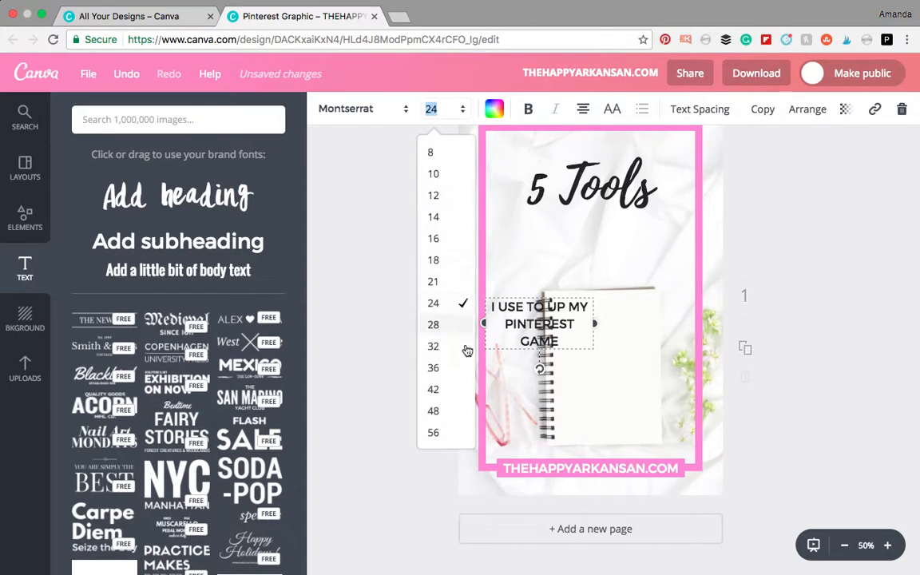
{"action": "left_click", "coordinate": [433, 410]}
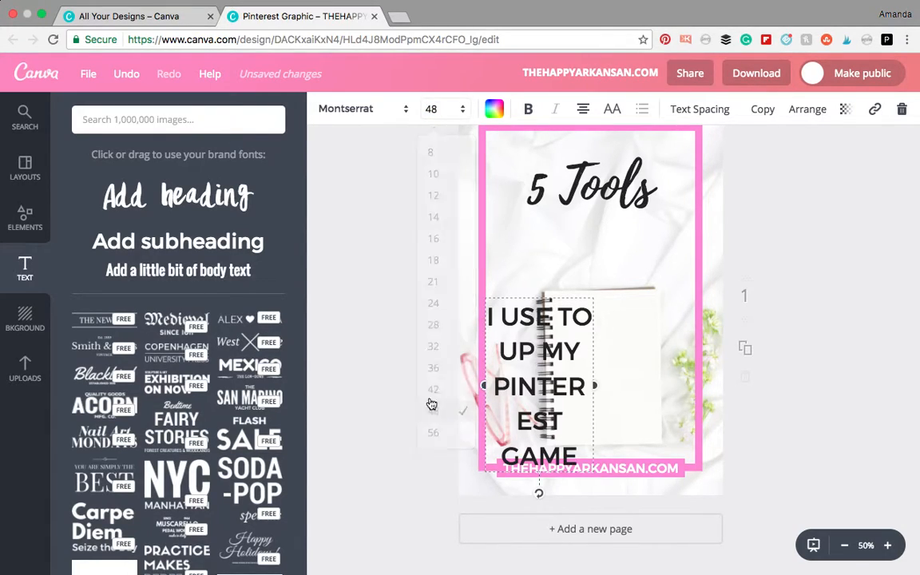
{"action": "left_click", "coordinate": [363, 397]}
{"action": "left_click_drag", "start_coordinate": [531, 388], "coordinate": [504, 296]}
{"action": "left_click_drag", "start_coordinate": [644, 279], "coordinate": [680, 278]}
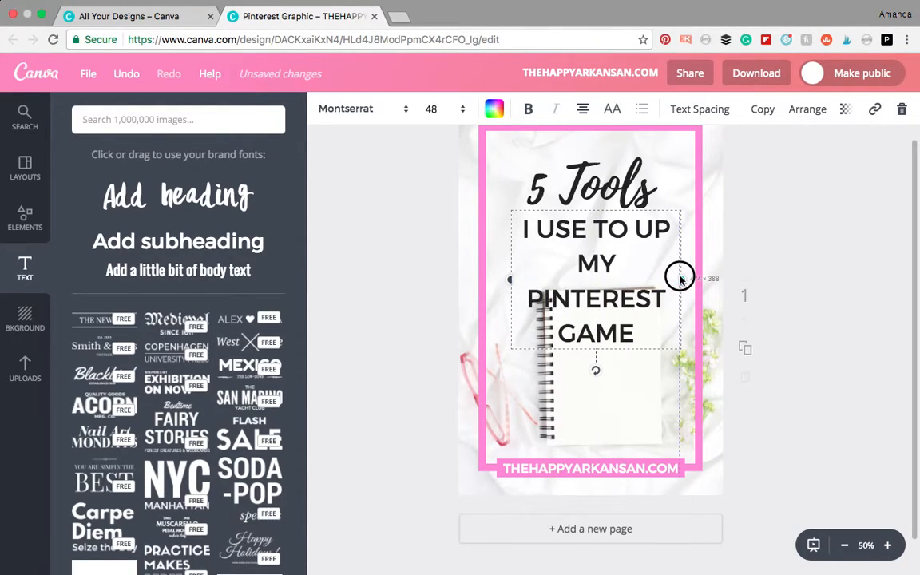
- Set the Pinterest game text to size 64, widen its box so PINTEREST fits on one line, and centre it in the frame
{"action": "left_click", "coordinate": [433, 108]}
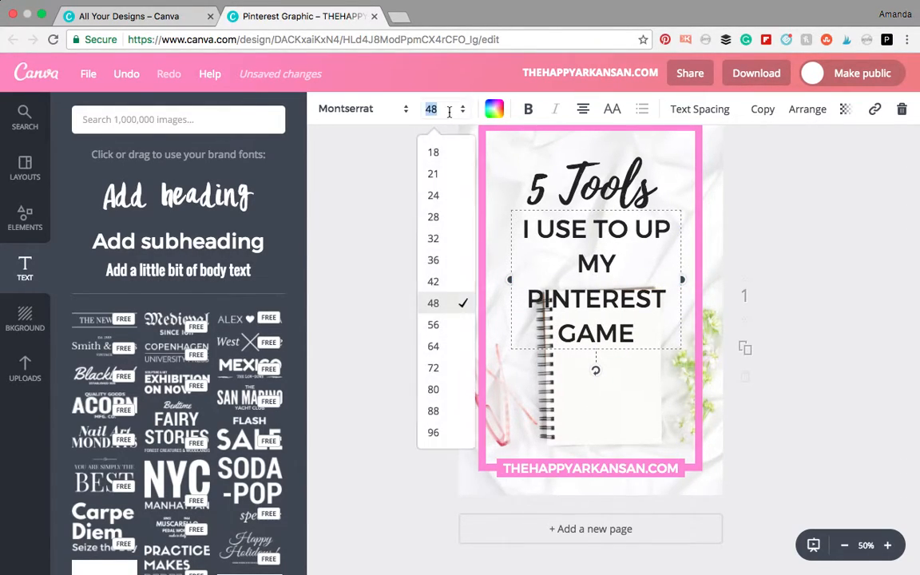
{"action": "left_click", "coordinate": [434, 347]}
{"action": "left_click_drag", "start_coordinate": [501, 306], "coordinate": [482, 306]}
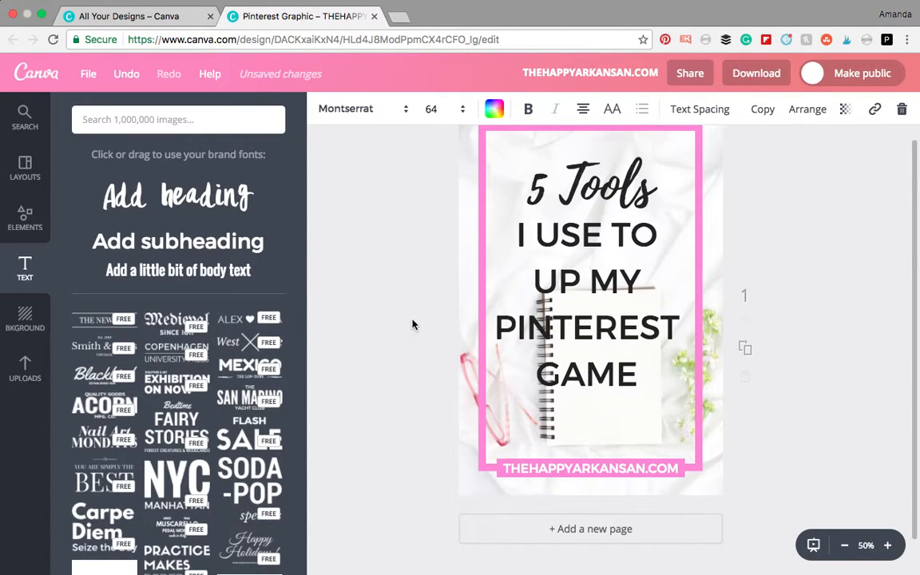
{"action": "mouse_move", "coordinate": [595, 266]}
{"action": "left_mouse_down"}
{"action": "mouse_move", "coordinate": [611, 267]}
{"action": "mouse_move", "coordinate": [600, 264]}
{"action": "left_mouse_up"}
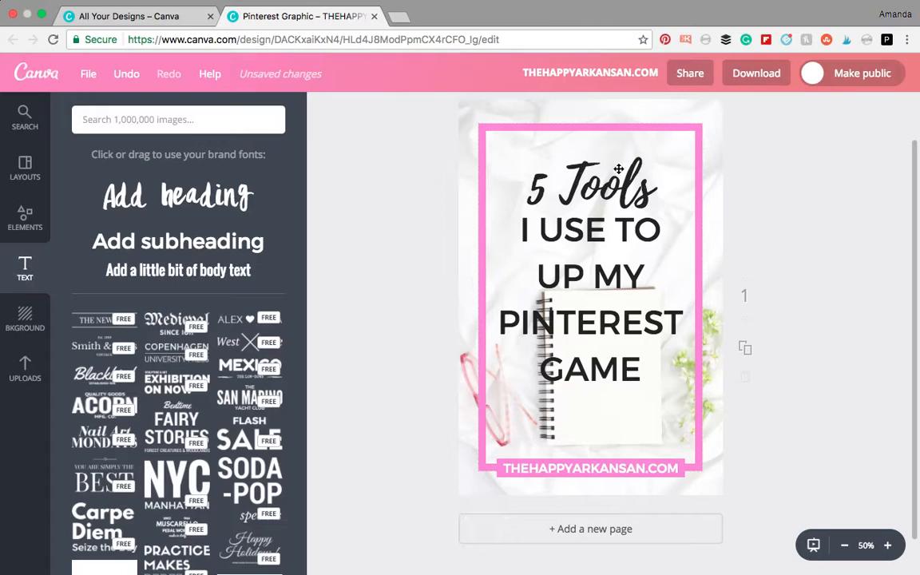
- Colour the 5 Tools title pink from The Happy Arkansan palette
{"action": "left_click", "coordinate": [559, 184]}
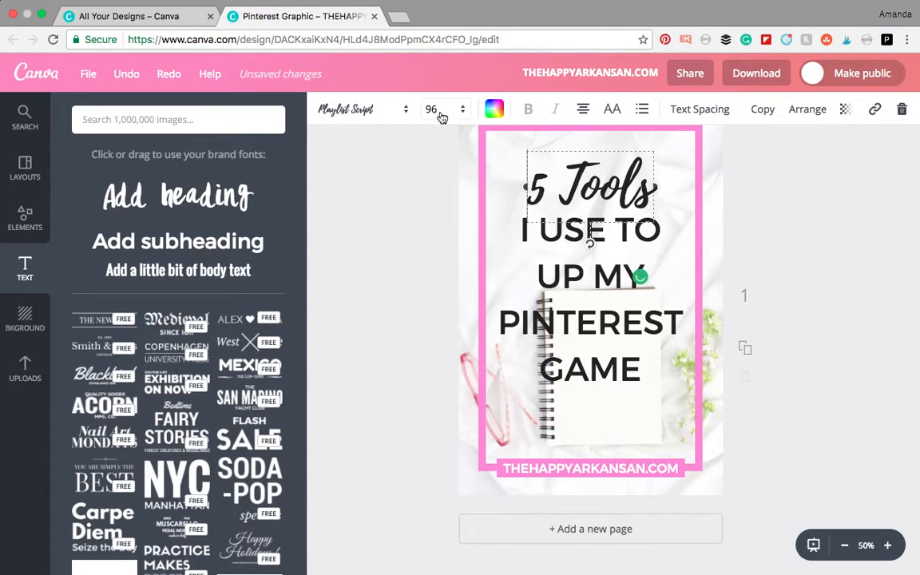
{"action": "left_click", "coordinate": [493, 109]}
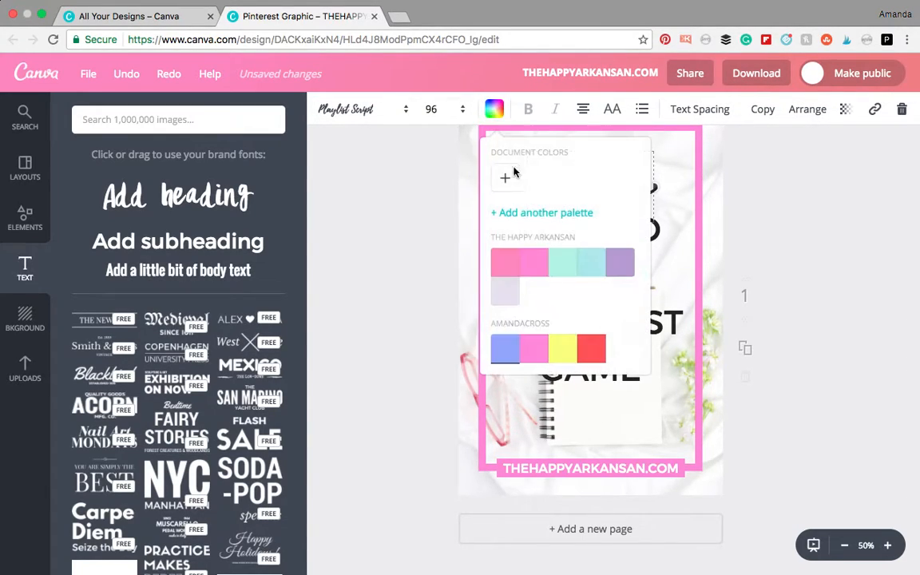
{"action": "left_click", "coordinate": [502, 263]}
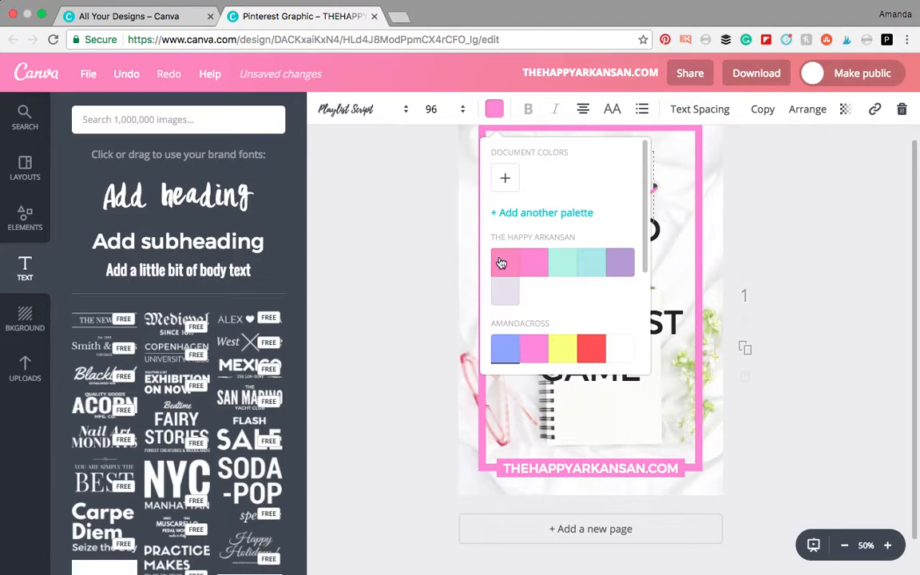
{"action": "left_click", "coordinate": [427, 261]}
- Move the Pinterest game text slightly down, and lower the 5 Tools title so it sits just above it
{"action": "left_click_drag", "start_coordinate": [606, 252], "coordinate": [605, 257]}
{"action": "left_click_drag", "start_coordinate": [569, 343], "coordinate": [568, 358]}
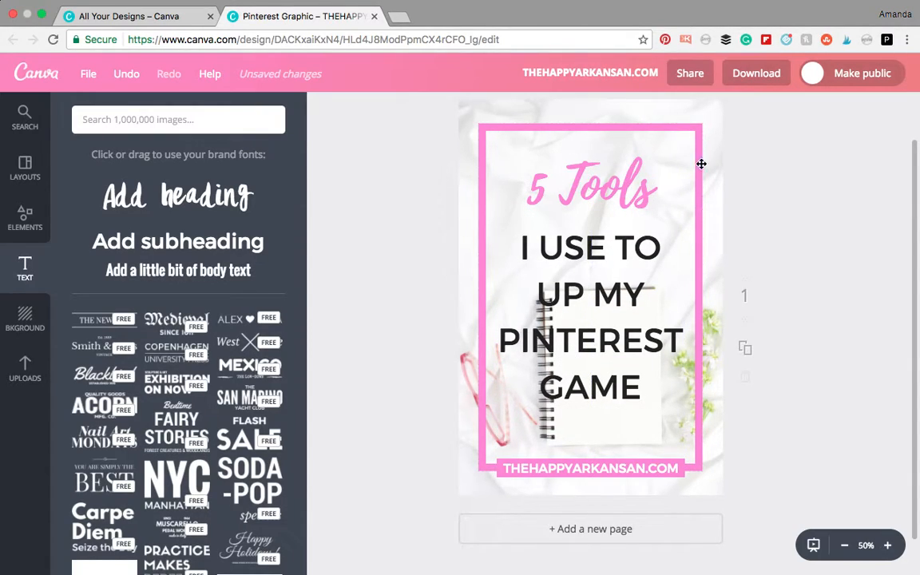
{"action": "left_click_drag", "start_coordinate": [558, 172], "coordinate": [619, 203]}
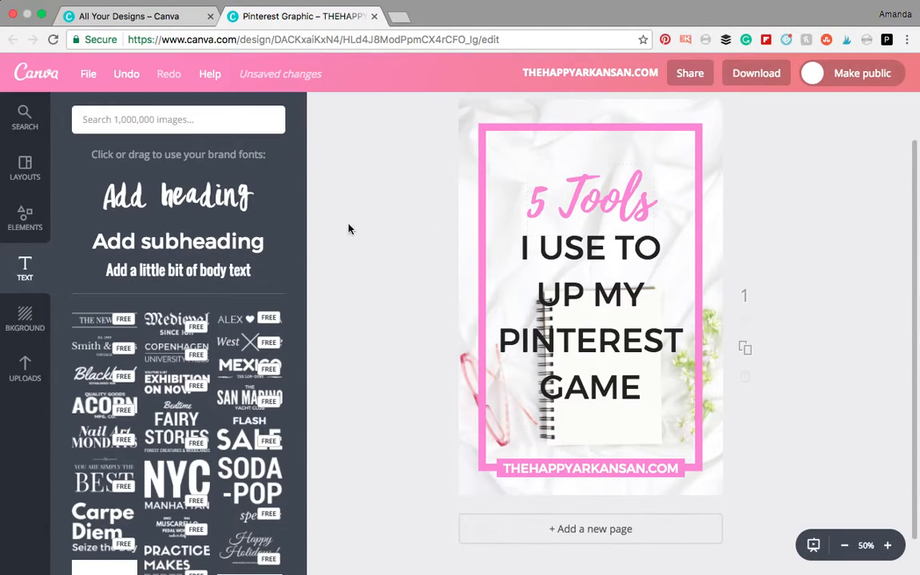
- Set the transparency of the notebook background photo to 71
{"action": "left_click", "coordinate": [714, 427]}
{"action": "left_click", "coordinate": [871, 109]}
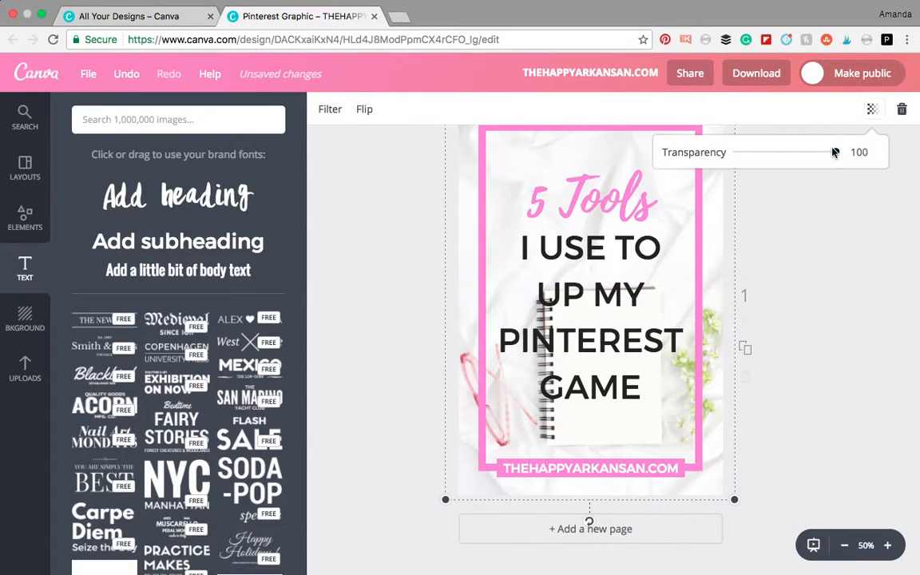
{"action": "left_click_drag", "start_coordinate": [834, 152], "coordinate": [809, 154]}
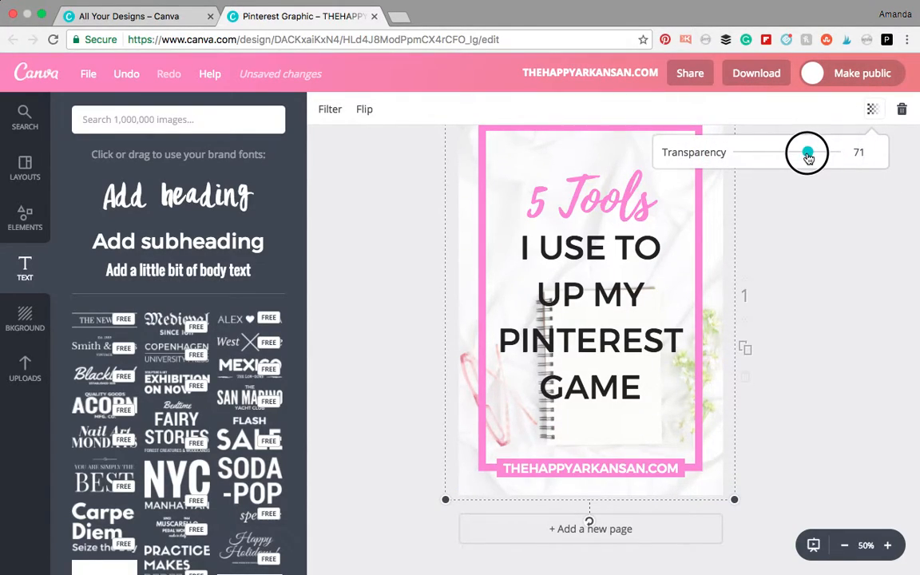
{"action": "left_click", "coordinate": [830, 256]}
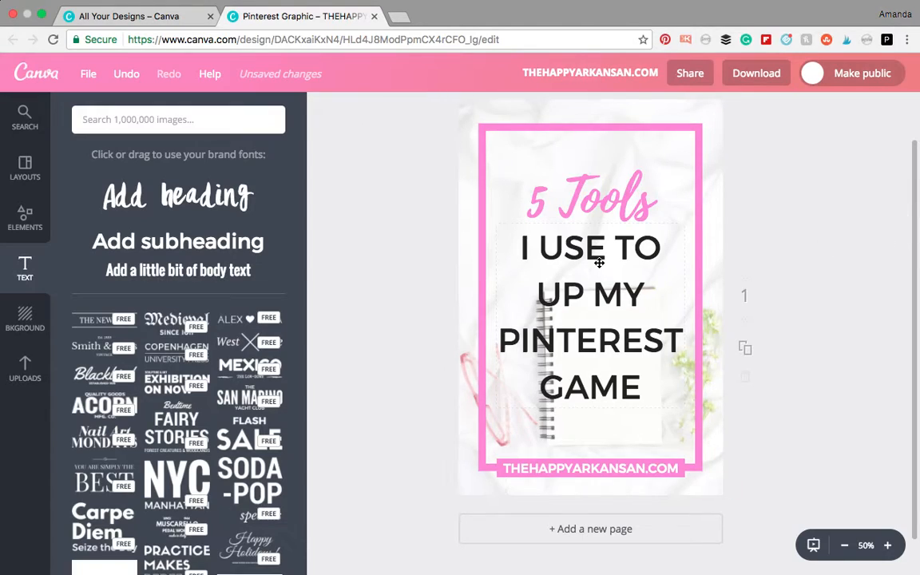
- Lower the I USE TO UP MY PINTEREST GAME text slightly to leave more space below the 5 Tools title
{"action": "left_click_drag", "start_coordinate": [598, 300], "coordinate": [598, 307]}
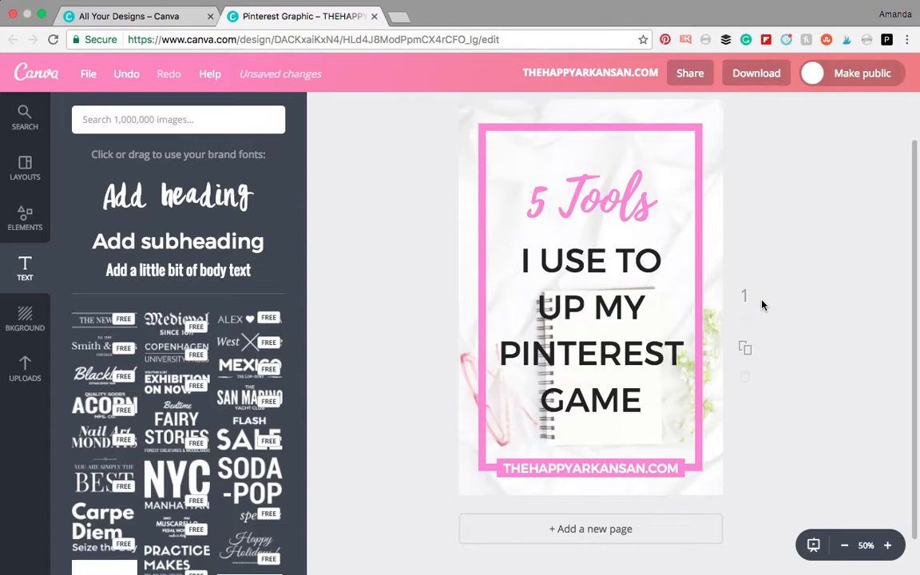
- Check the design title and the file's save and copy options without changing them
{"action": "left_click", "coordinate": [563, 74]}
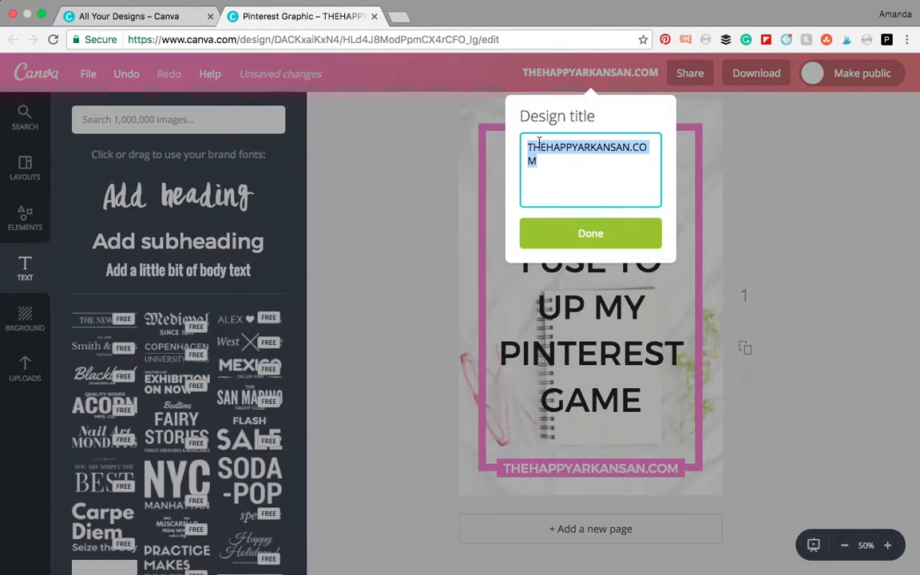
{"action": "left_click", "coordinate": [832, 167]}
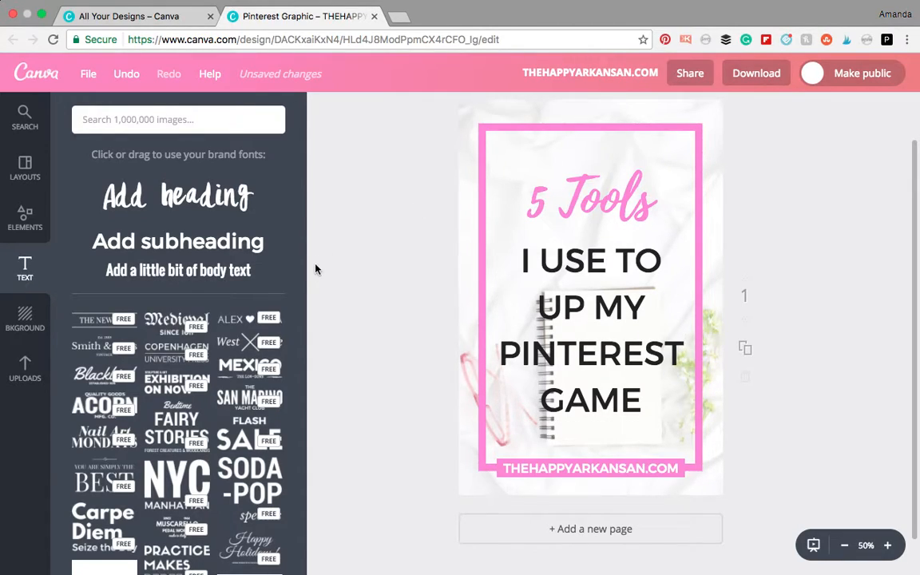
{"action": "left_click", "coordinate": [88, 73]}
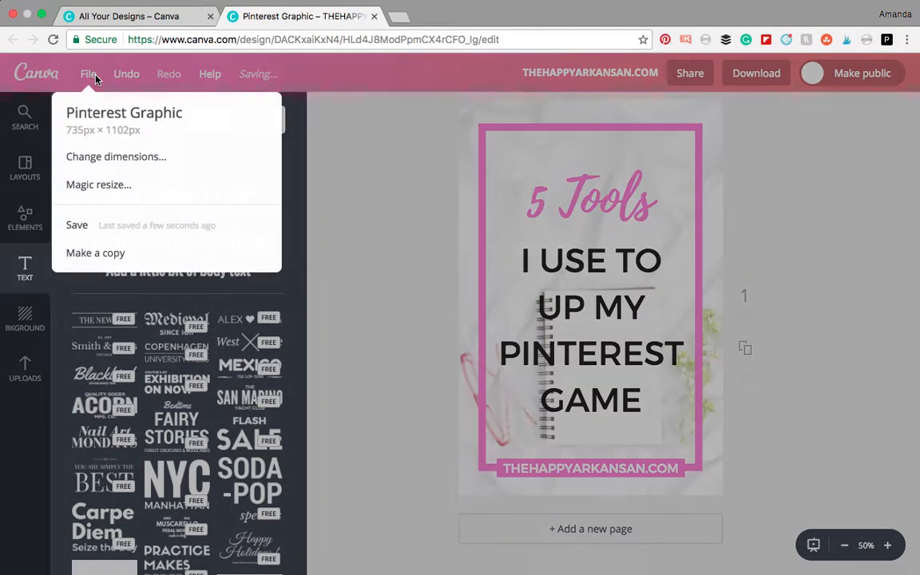
{"action": "left_click", "coordinate": [396, 193]}
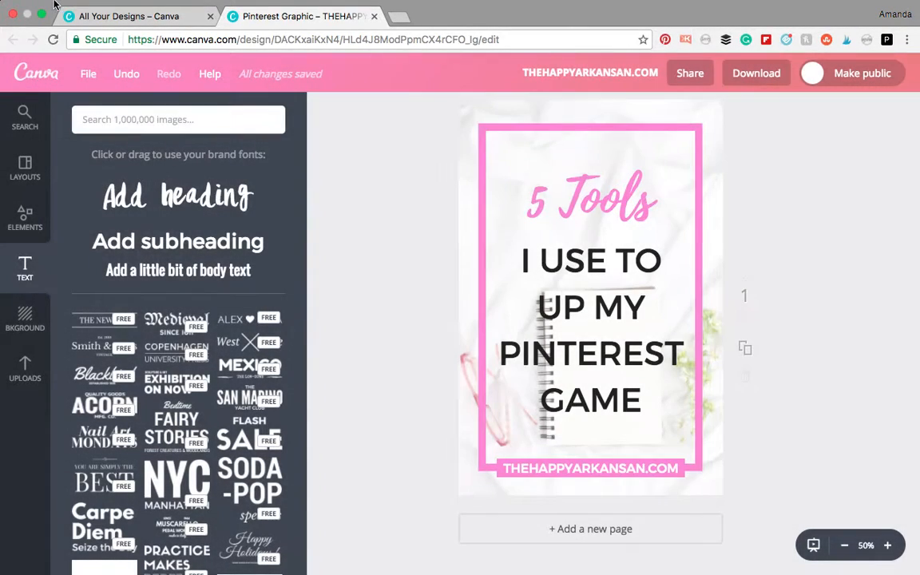
- Show all designs in the other browser tab, and close the tab containing the finished Pinterest graphic
{"action": "left_click", "coordinate": [124, 18]}
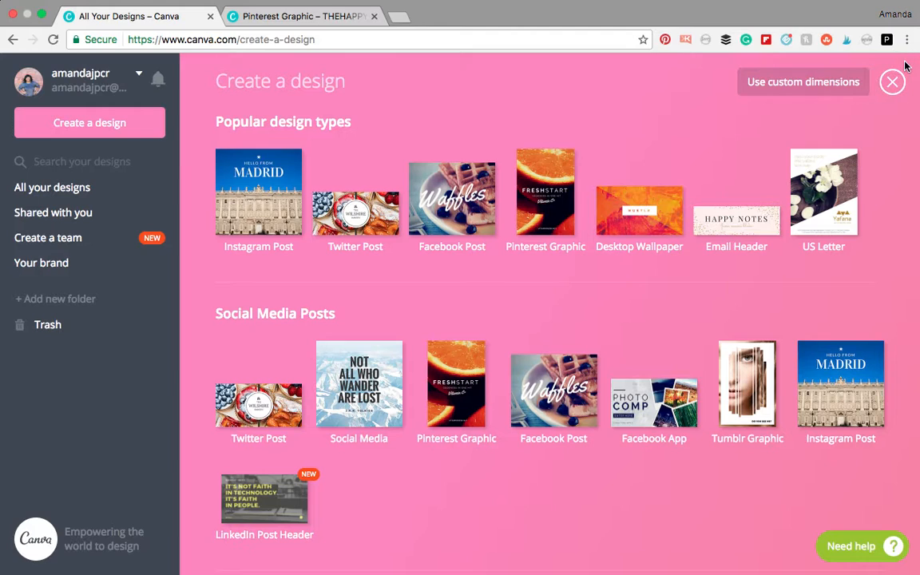
{"action": "left_click", "coordinate": [892, 82]}
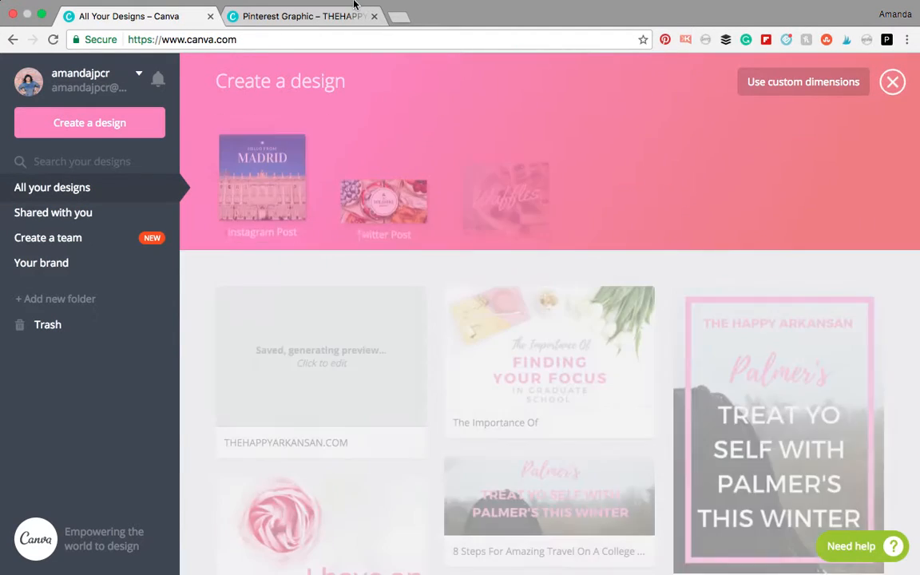
{"action": "left_click", "coordinate": [271, 16]}
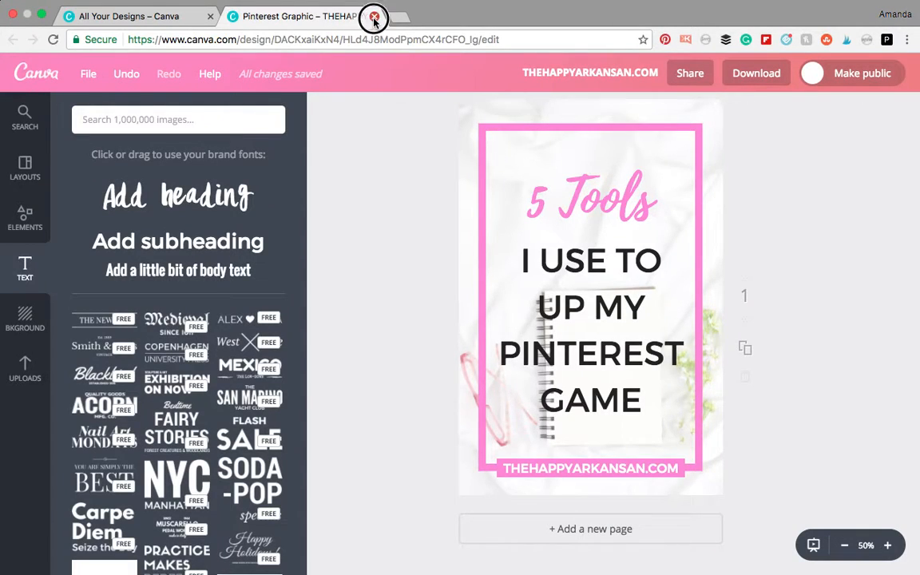
{"action": "left_click", "coordinate": [374, 18]}
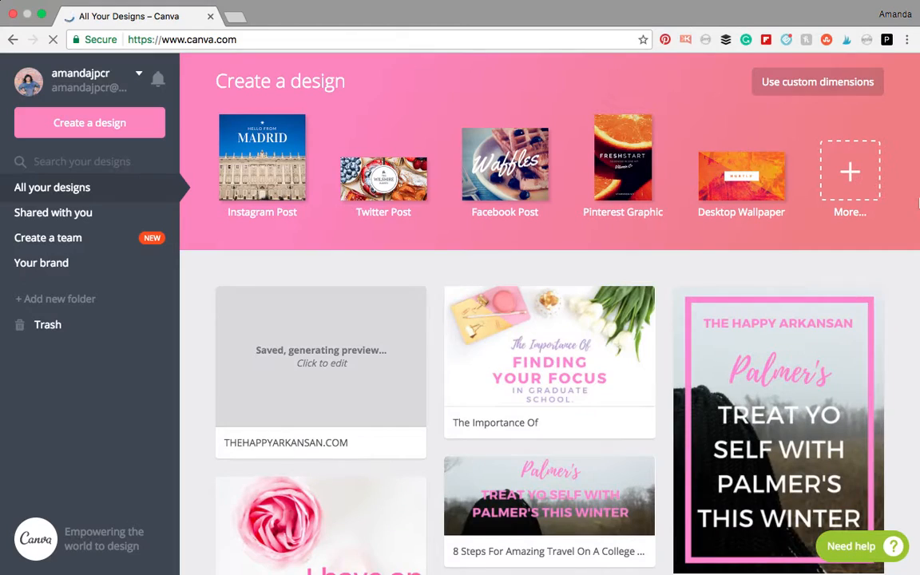
- Reopen the THEHAPPYARKANSAN.COM Pinterest graphic from the list of all designs
{"action": "scroll", "coordinate": [919, 205], "scroll_direction": "down", "scroll_amount": 1}
{"action": "scroll", "coordinate": [842, 197], "scroll_direction": "down", "scroll_amount": 1}
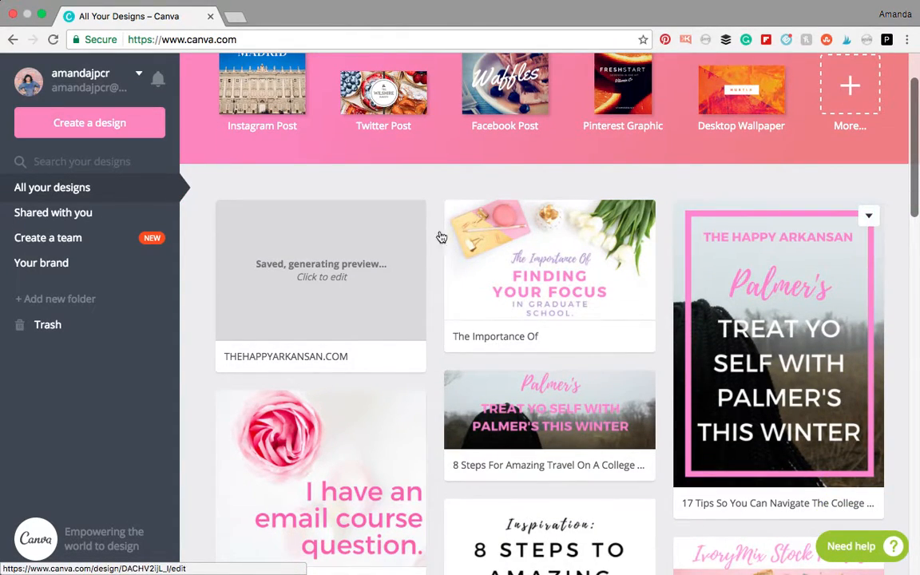
{"action": "left_click", "coordinate": [312, 229]}
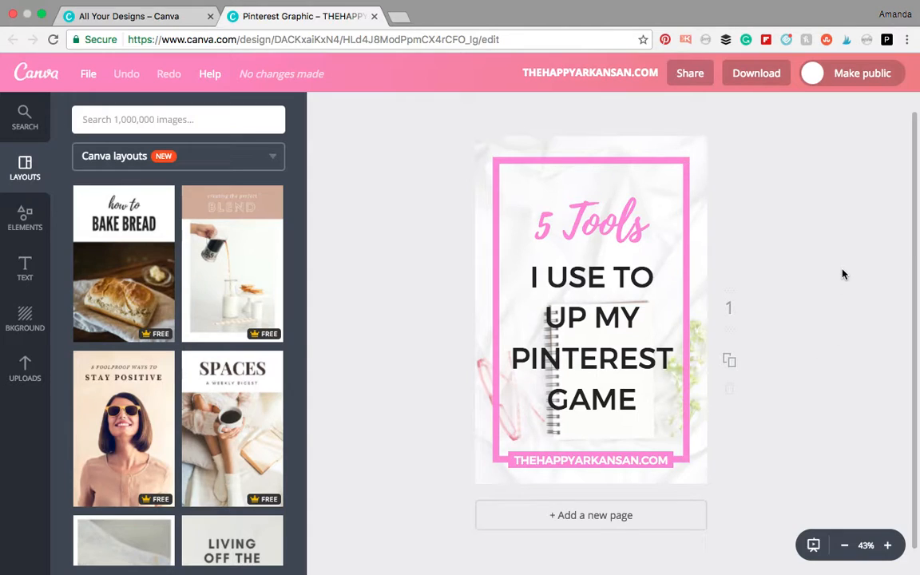
- Examine the file types offered for downloading the graphic, and close the download options without downloading
{"action": "left_click", "coordinate": [775, 76]}
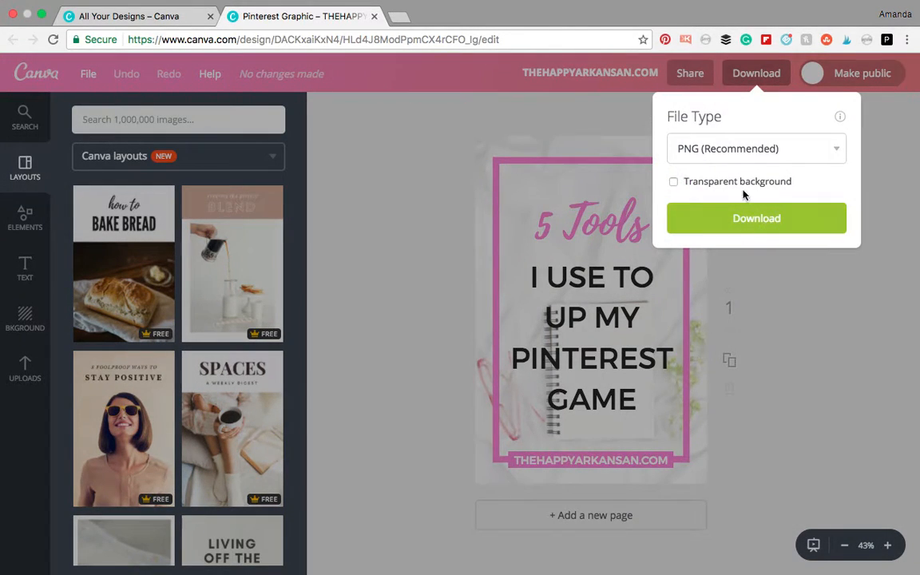
{"action": "left_click", "coordinate": [735, 141]}
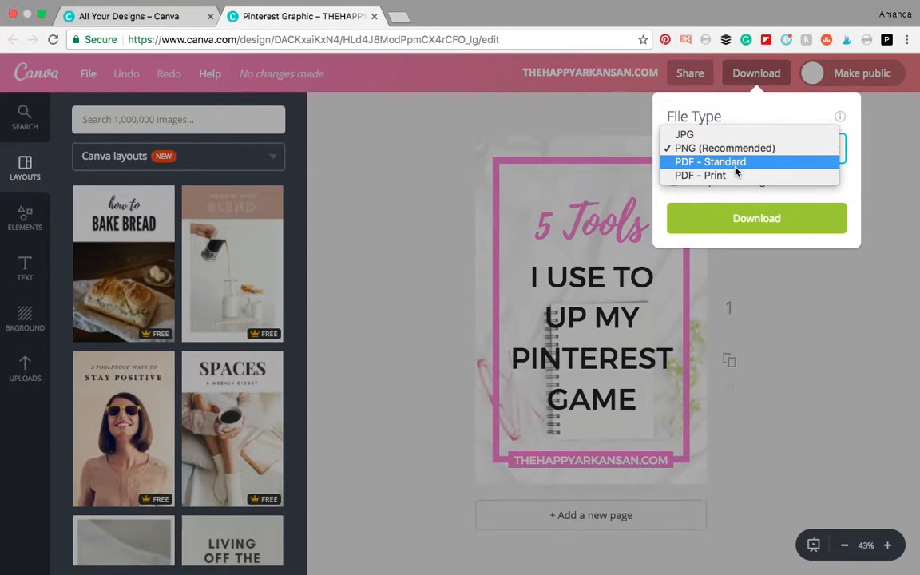
{"action": "left_click", "coordinate": [838, 409]}
{"action": "left_click", "coordinate": [837, 409]}
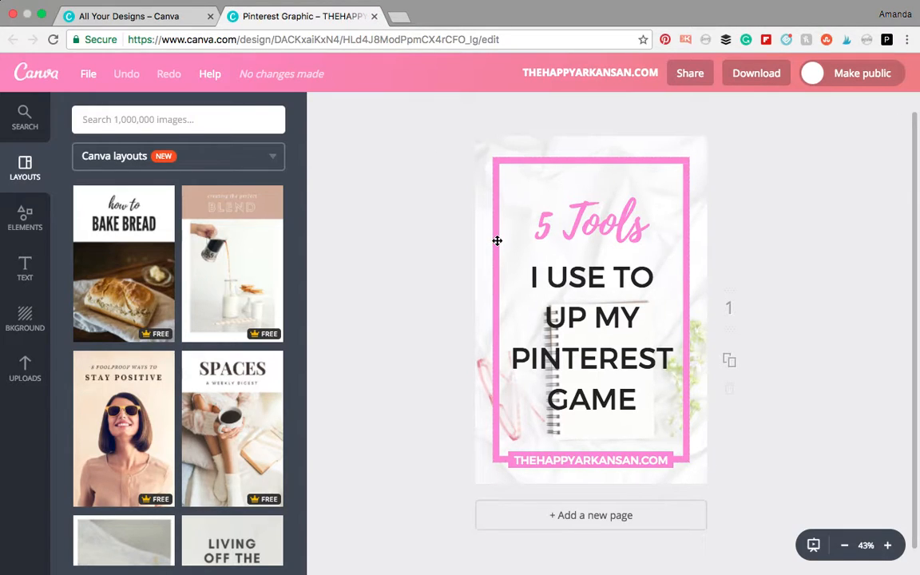
- View the uploaded images and the folders they are organised into
{"action": "left_click", "coordinate": [14, 377]}
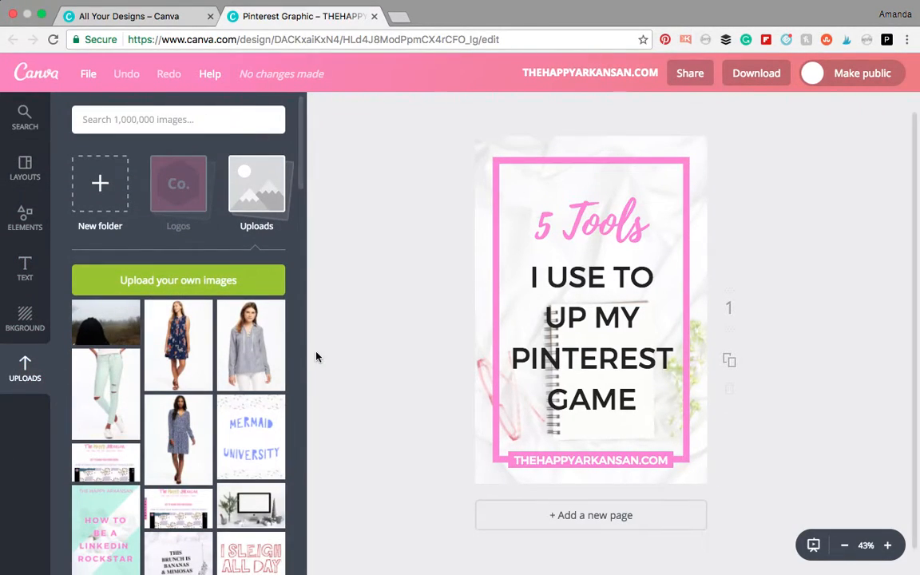
{"action": "left_click", "coordinate": [261, 203]}
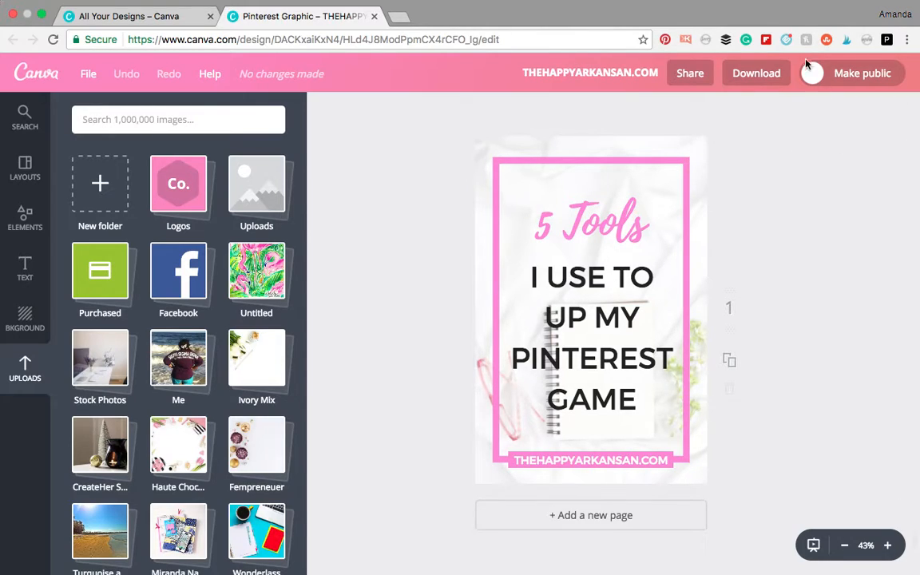
{"action": "mouse_move", "coordinate": [769, 4]}
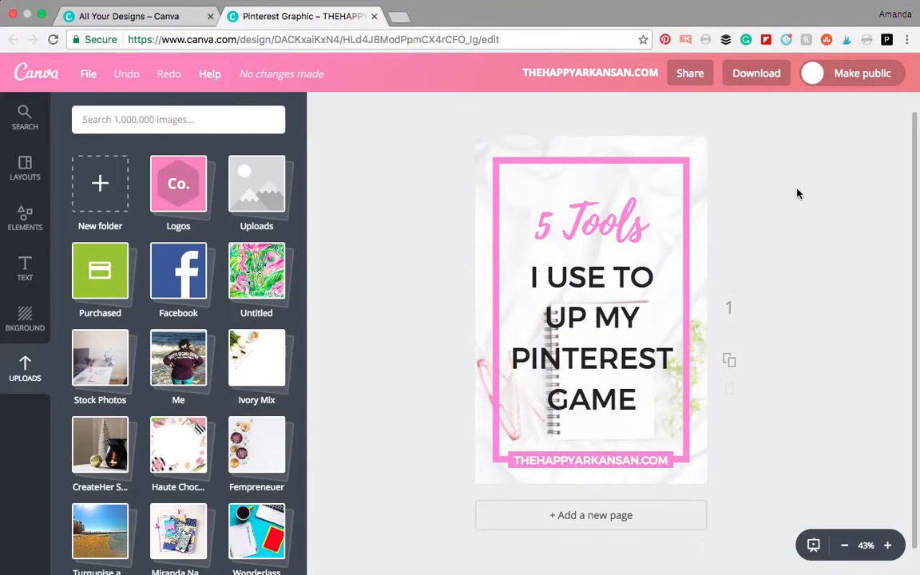